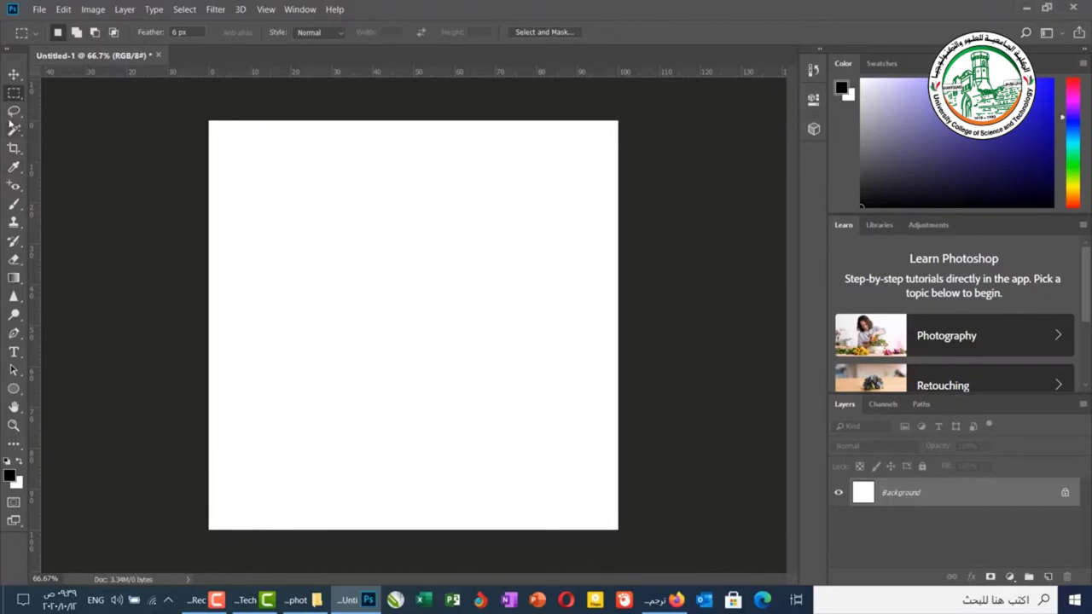
# Examine the marquee, lasso and wand tool groups and the available selection commands.
pyautogui.click(18, 92)
pyautogui.click(13, 111)
pyautogui.click(24, 130)
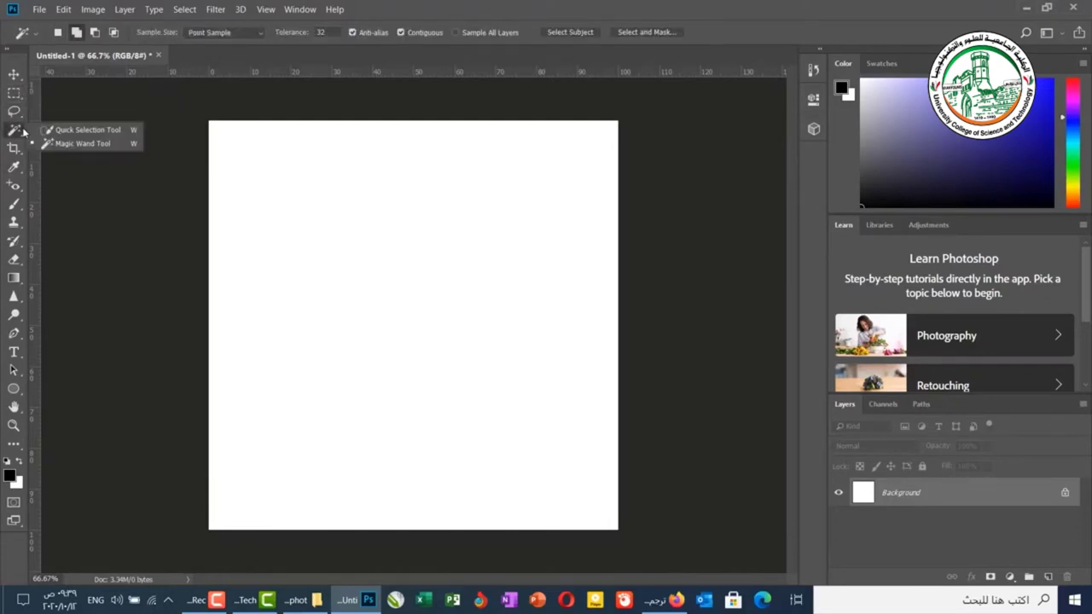
pyautogui.click(14, 93)
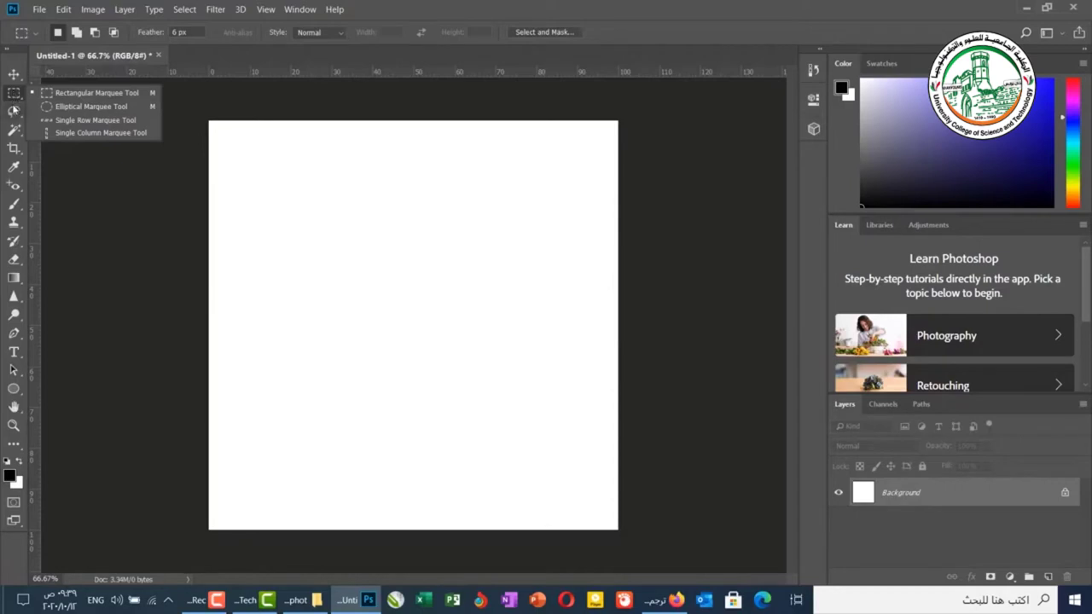
pyautogui.click(14, 110)
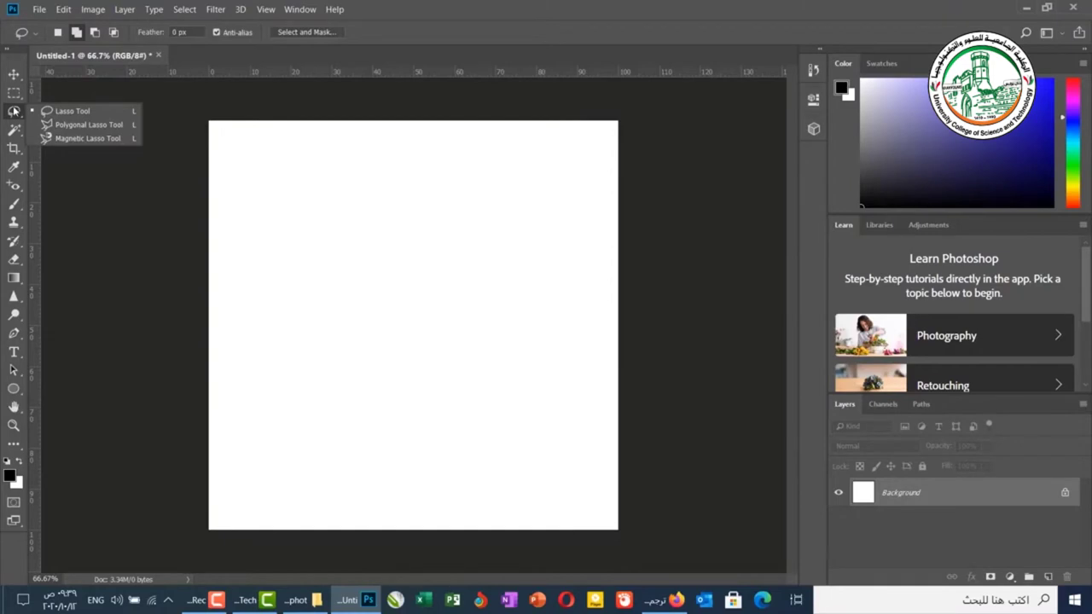
pyautogui.click(14, 129)
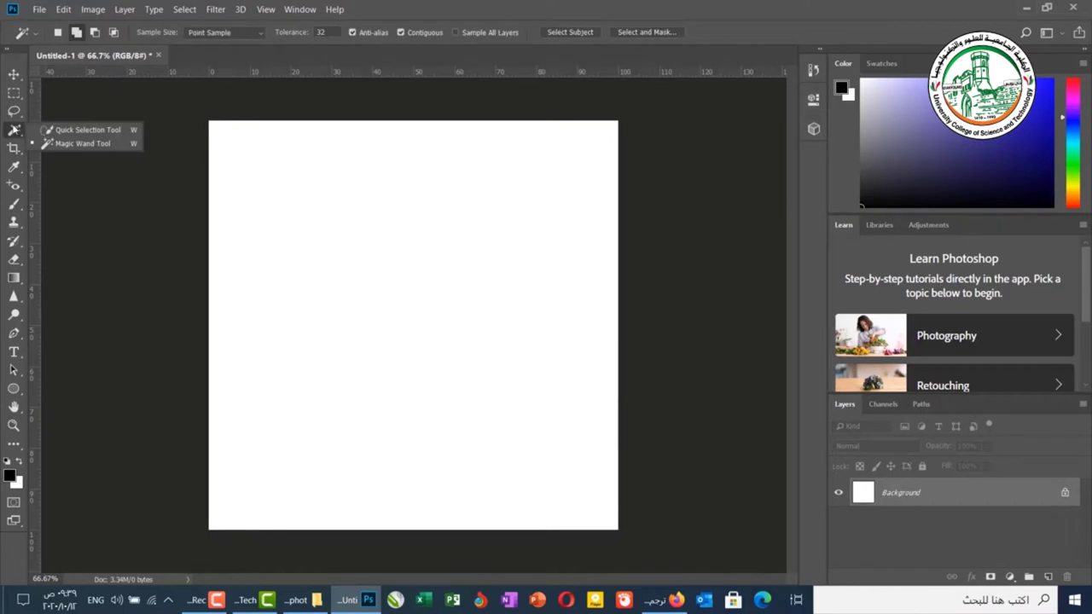
pyautogui.click(184, 9)
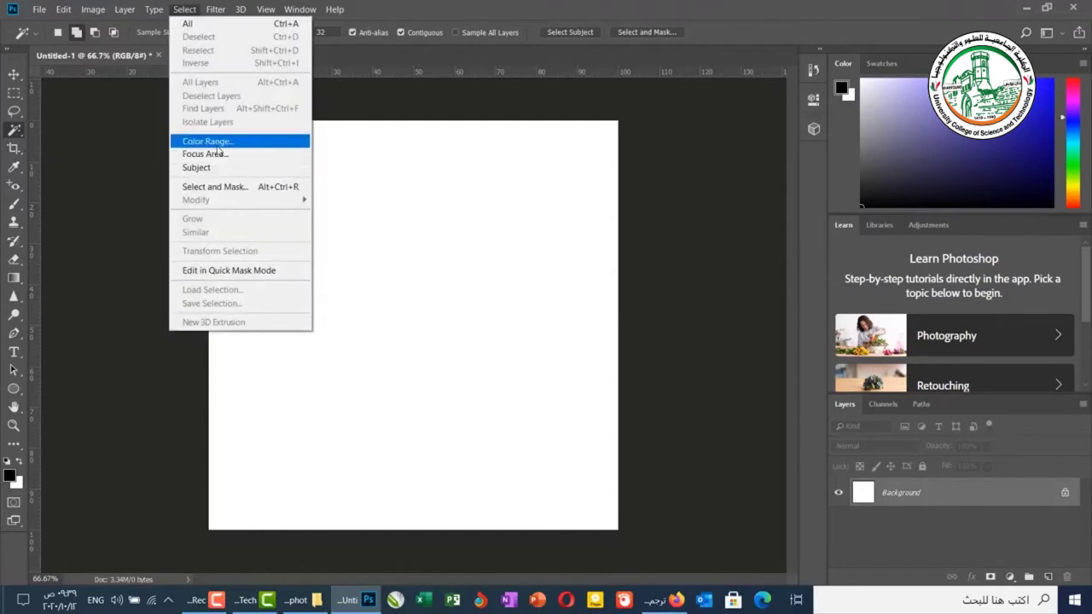
pyautogui.click(373, 187)
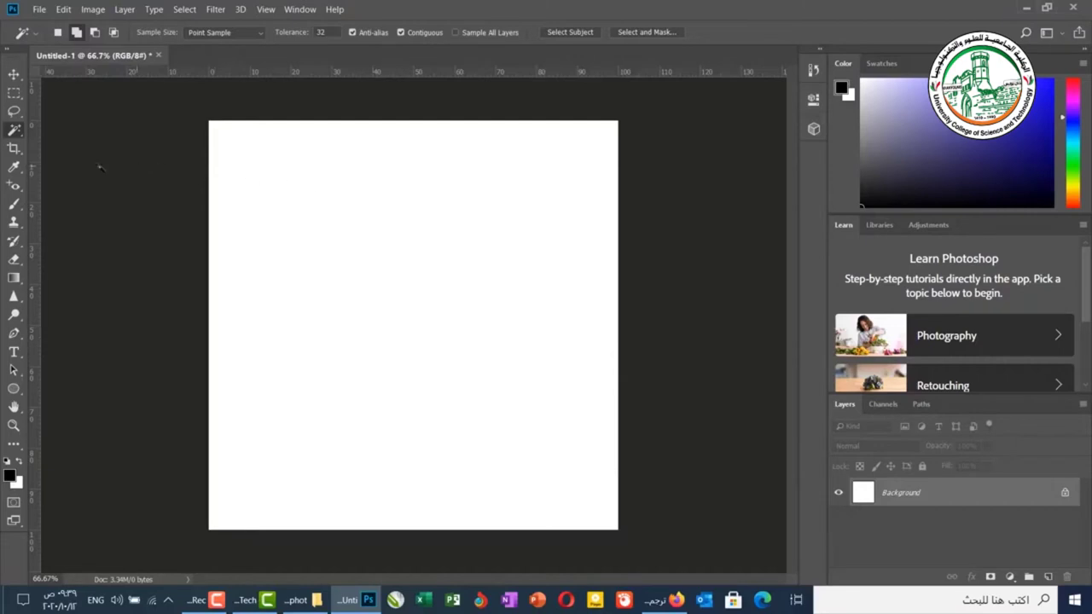
pyautogui.click(10, 95)
pyautogui.rightClick(10, 95)
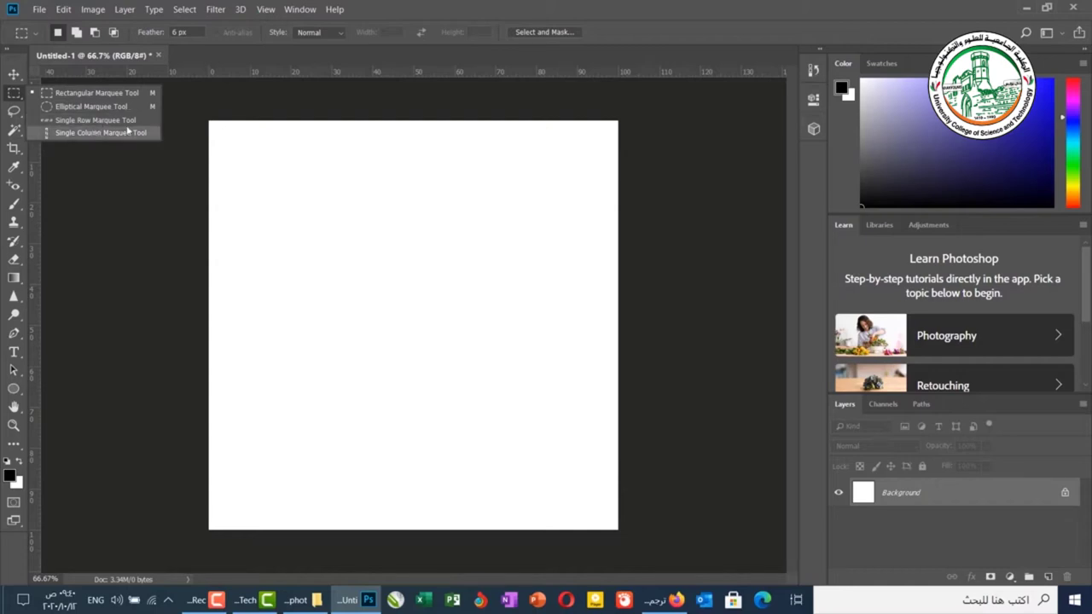
pyautogui.click(248, 138)
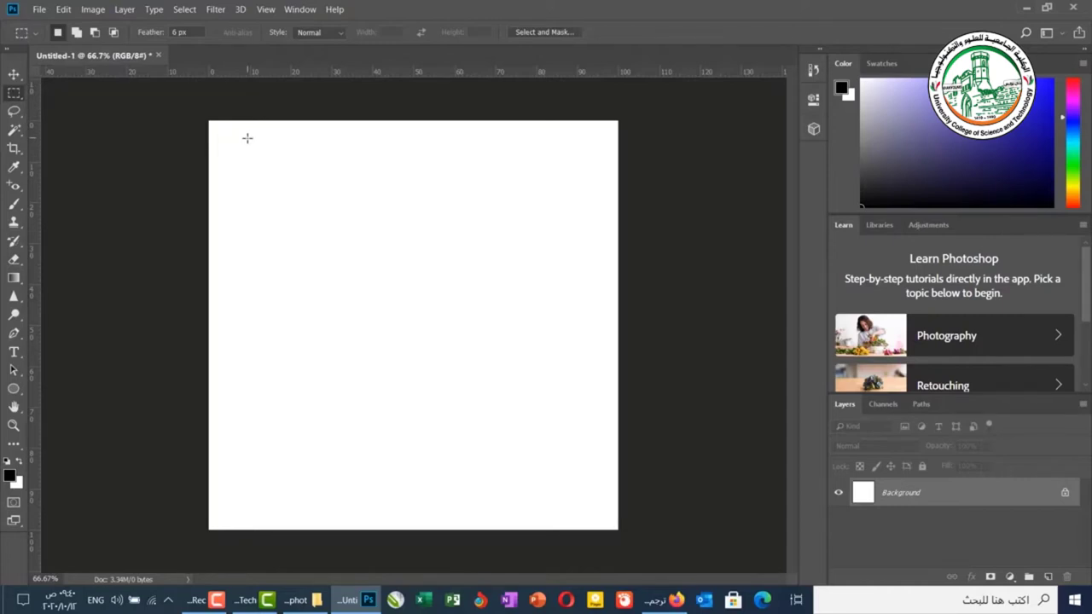
# Draw several practice rectangular marquees of different sizes across the blank canvas and clear them.
pyautogui.moveTo(275, 204); pyautogui.dragTo(497, 404)
pyautogui.click(496, 403)
pyautogui.rightClick(20, 95)
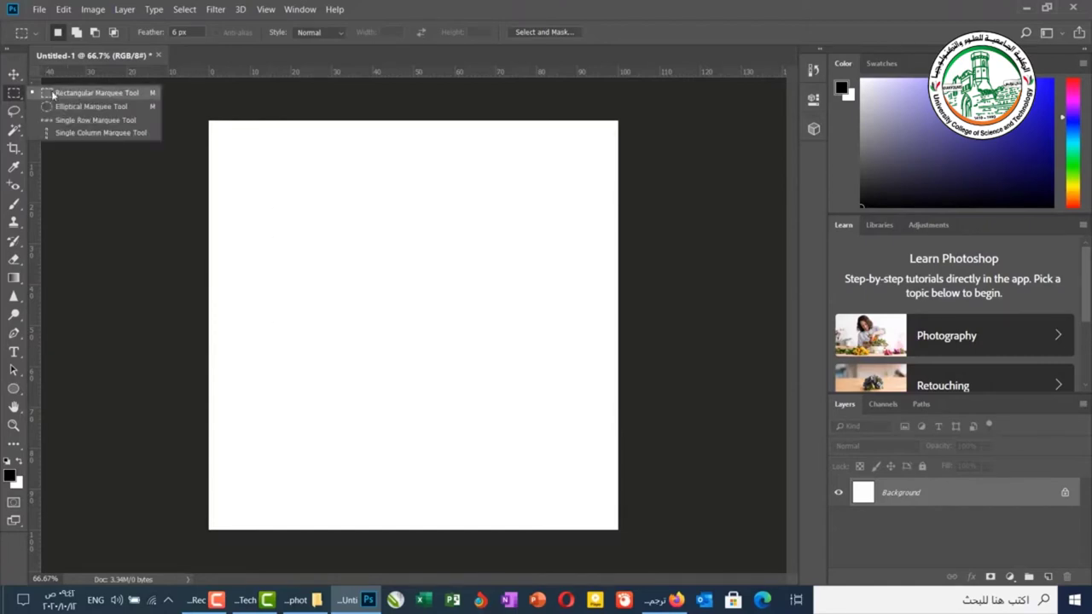
pyautogui.click(53, 95)
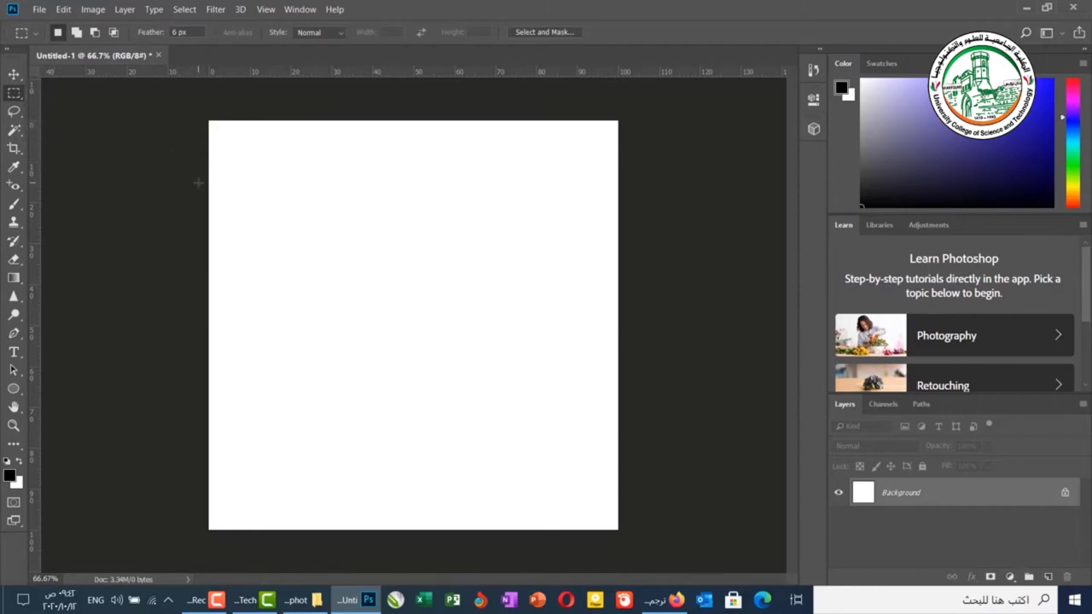
pyautogui.moveTo(226, 156); pyautogui.dragTo(388, 274)
pyautogui.click(457, 175)
pyautogui.moveTo(457, 175); pyautogui.dragTo(560, 282)
pyautogui.click(285, 188)
pyautogui.moveTo(262, 164); pyautogui.dragTo(422, 280)
pyautogui.moveTo(441, 171); pyautogui.dragTo(511, 304)
pyautogui.moveTo(290, 247); pyautogui.dragTo(407, 363)
pyautogui.moveTo(473, 171); pyautogui.dragTo(557, 282)
pyautogui.moveTo(240, 251); pyautogui.dragTo(309, 364)
pyautogui.moveTo(324, 205); pyautogui.dragTo(453, 354)
pyautogui.click(273, 244)
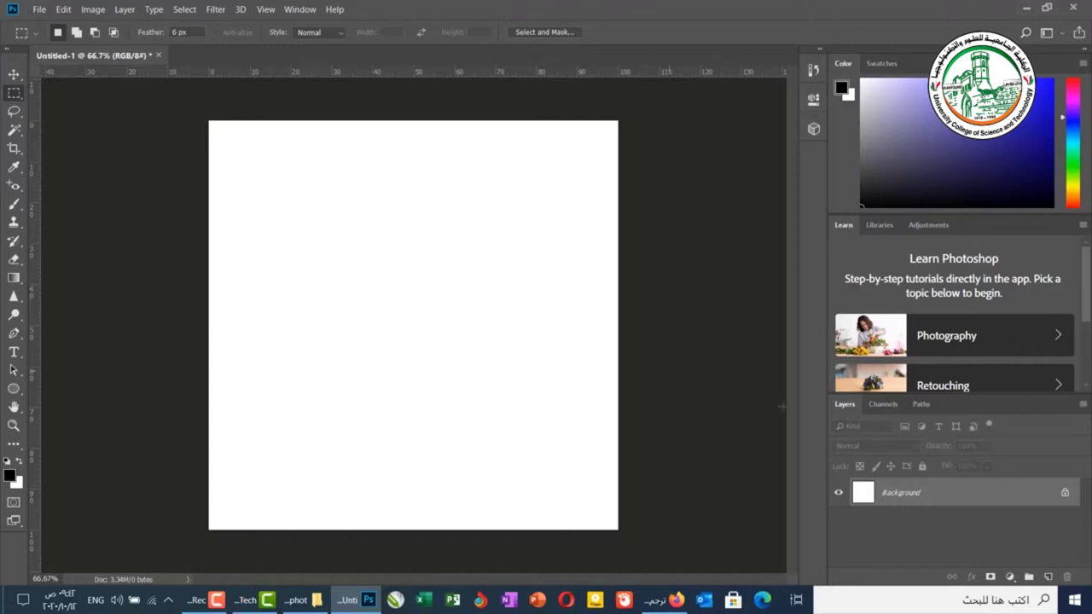
# Add a new layer above the Background, draw a rectangular marquee in the canvas's upper-left area and deselect it.
pyautogui.click(1046, 576)
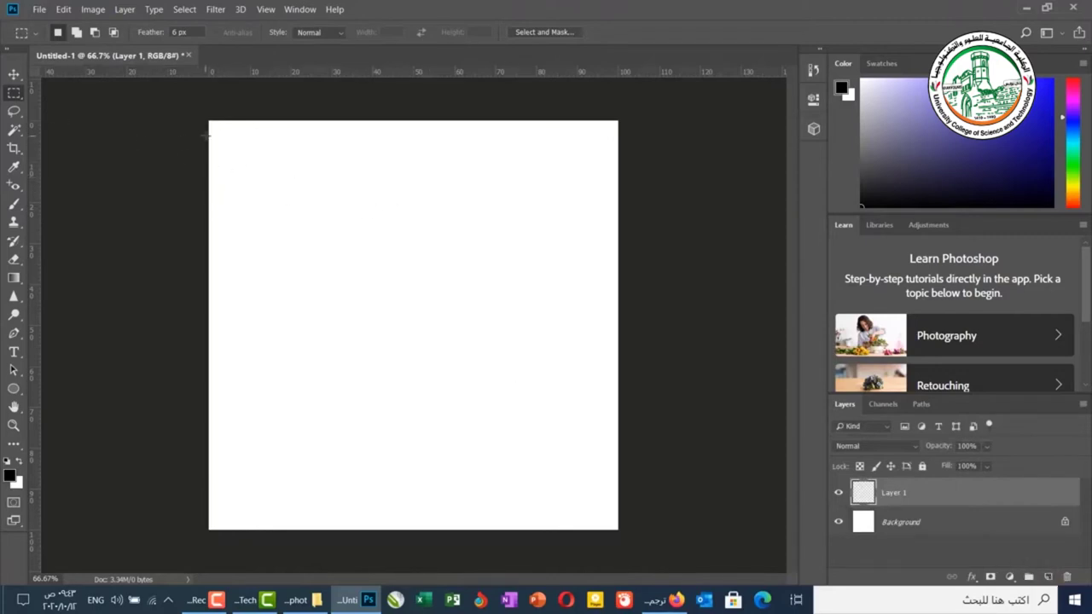
pyautogui.moveTo(220, 146); pyautogui.dragTo(432, 298)
pyautogui.click(184, 8)
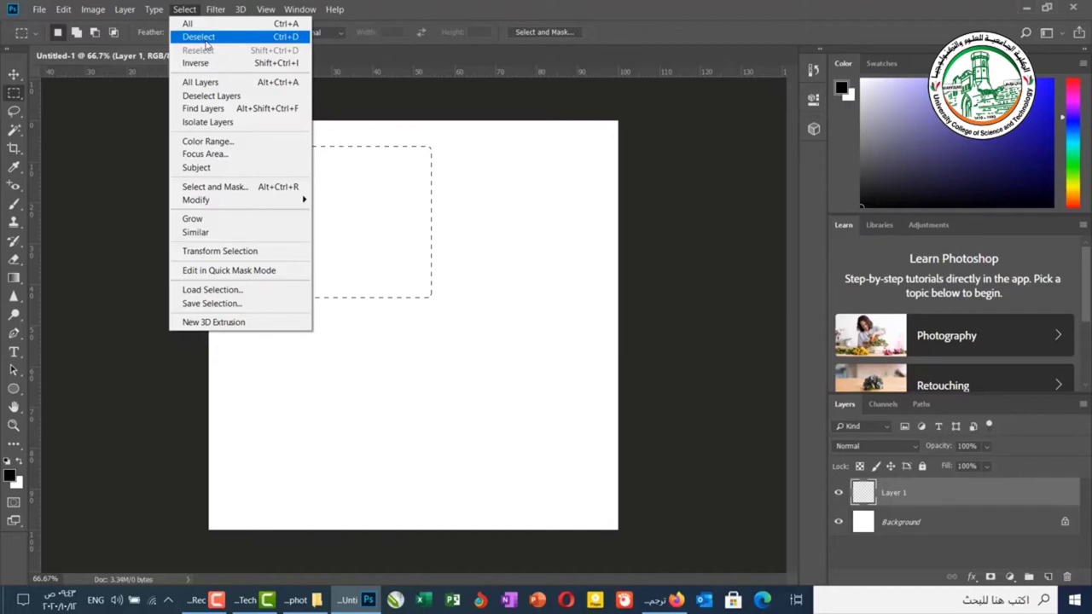
pyautogui.click(200, 37)
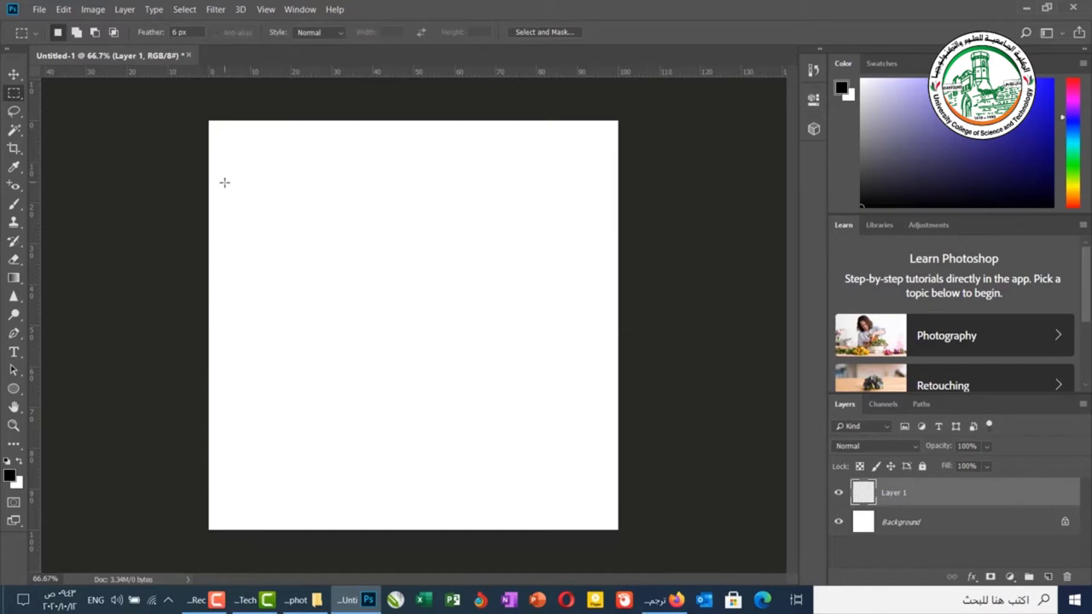
# Draw a rectangular marquee about 29.5% wide and 25.9% high near the canvas's upper-left corner, shift it slightly and clear it.
pyautogui.moveTo(239, 167); pyautogui.dragTo(358, 271)
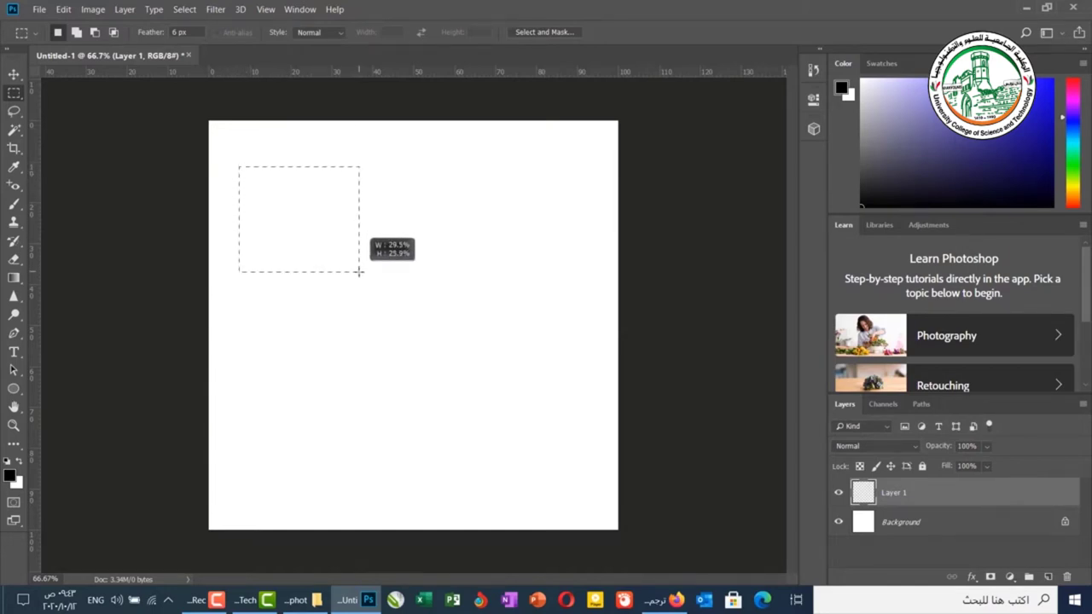
pyautogui.moveTo(358, 271)
pyautogui.mouseDown()
pyautogui.moveTo(387, 282)
pyautogui.moveTo(366, 280)
pyautogui.moveTo(386, 257)
pyautogui.moveTo(378, 251)
pyautogui.moveTo(326, 253)
pyautogui.moveTo(336, 276)
pyautogui.moveTo(357, 282)
pyautogui.mouseUp()
pyautogui.click(312, 324)
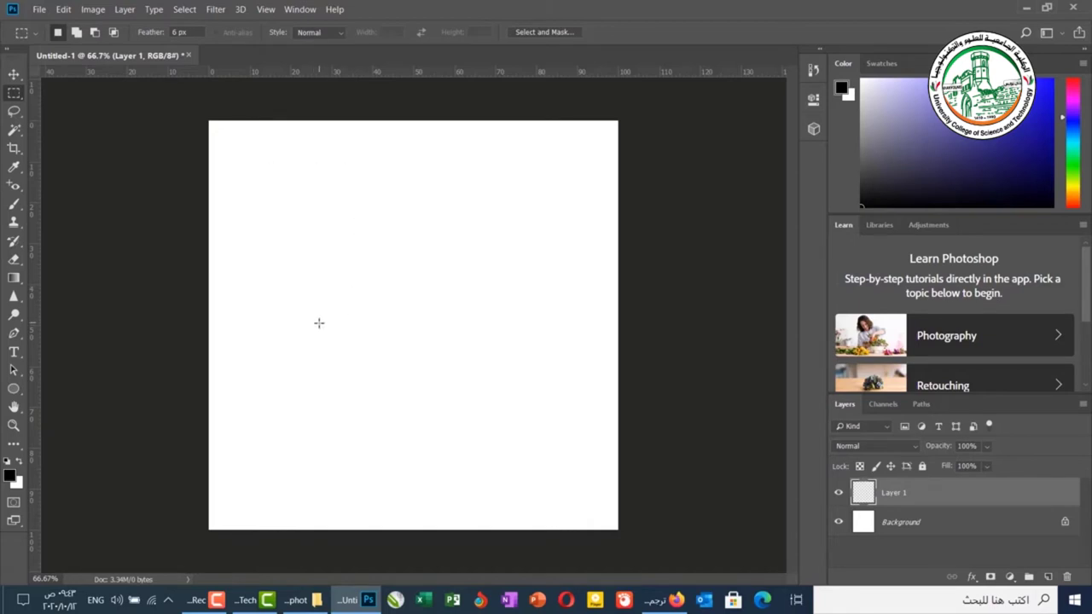
# Draw a rectangular marquee about 45.5% wide and 48.5% high and reposition it slightly right of the canvas centre.
pyautogui.moveTo(306, 225); pyautogui.dragTo(471, 363)
pyautogui.moveTo(265, 197); pyautogui.dragTo(451, 395)
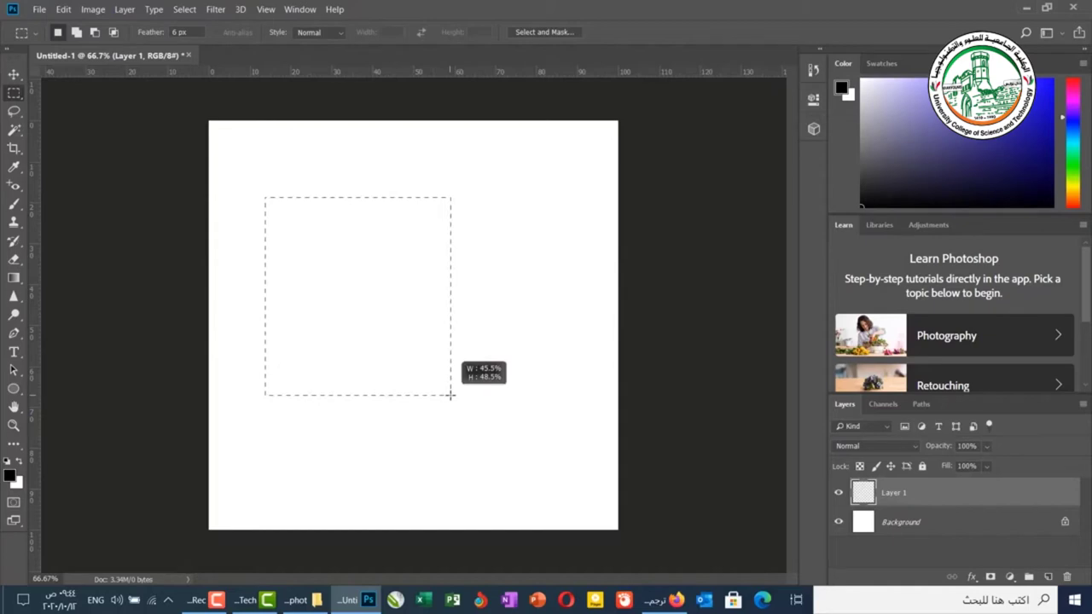
pyautogui.moveTo(451, 395); pyautogui.dragTo(530, 384)
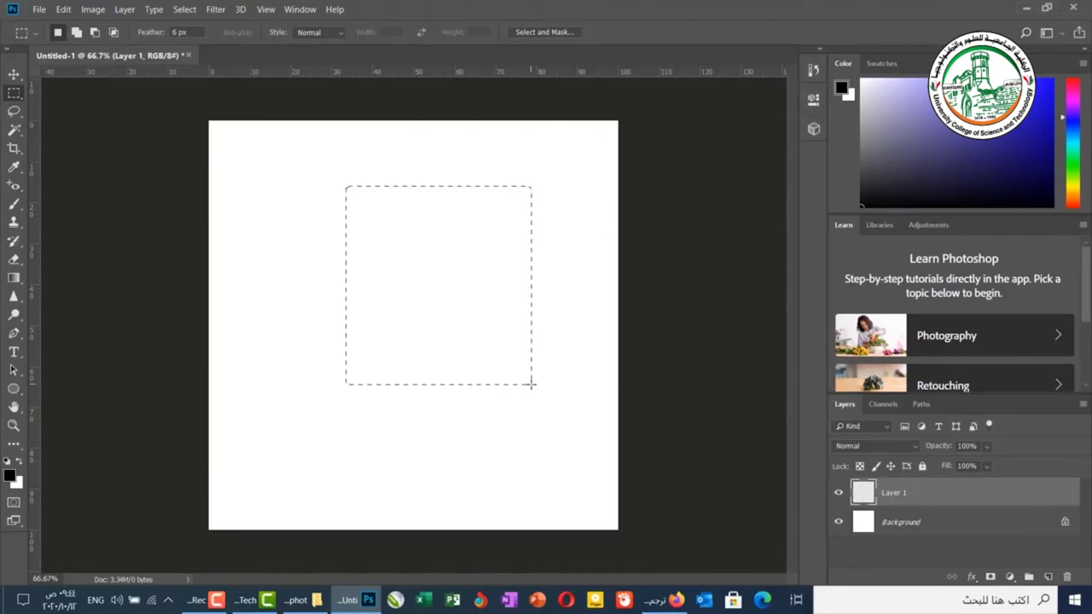
# Choose the Brush tool and set the foreground colour to a bright pink.
pyautogui.click(13, 205)
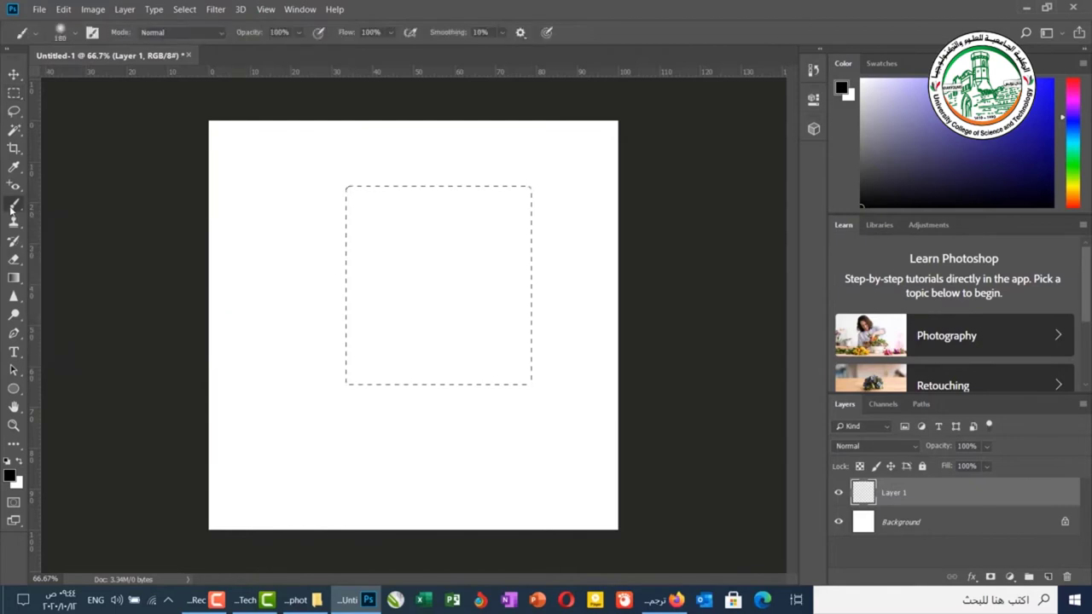
pyautogui.click(7, 478)
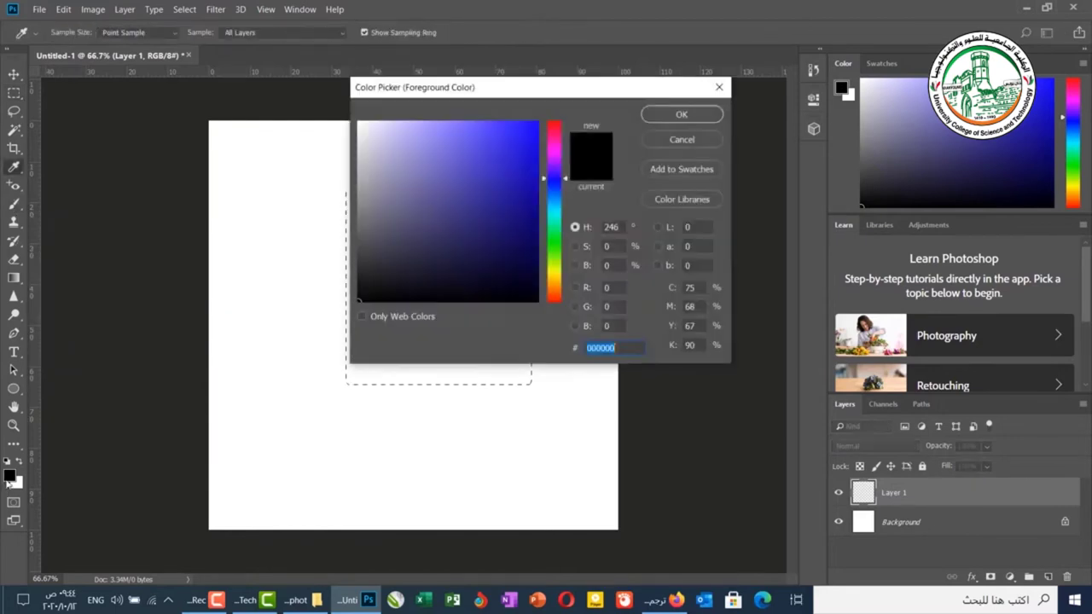
pyautogui.click(554, 138)
pyautogui.click(516, 145)
pyautogui.click(646, 118)
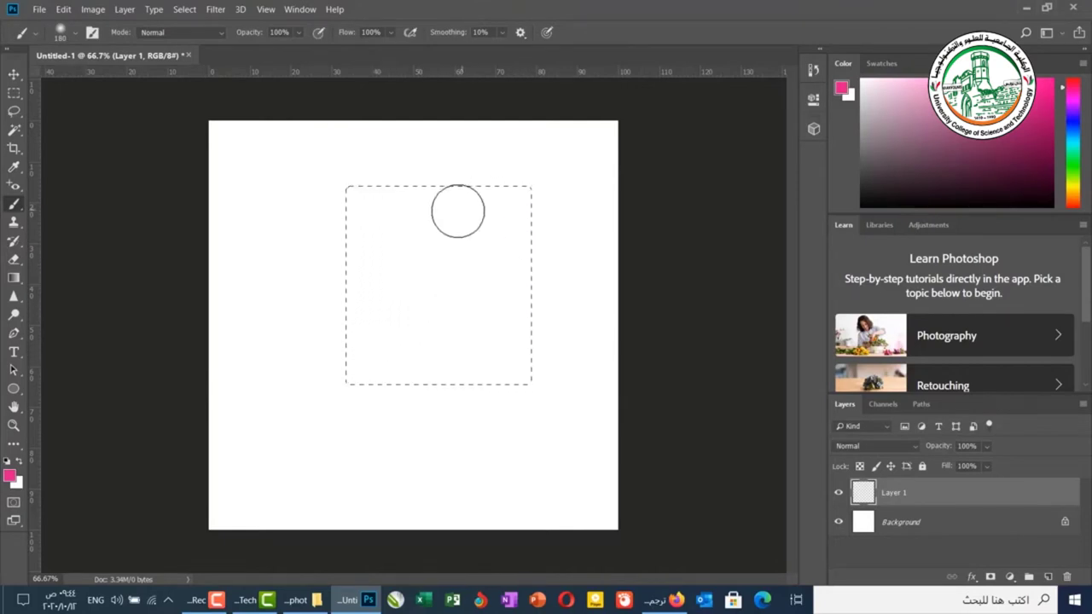
# Paint soft pink brush strokes on Layer 1 inside the selection and across its left and lower edges.
pyautogui.click(469, 219)
pyautogui.moveTo(476, 236); pyautogui.dragTo(469, 256)
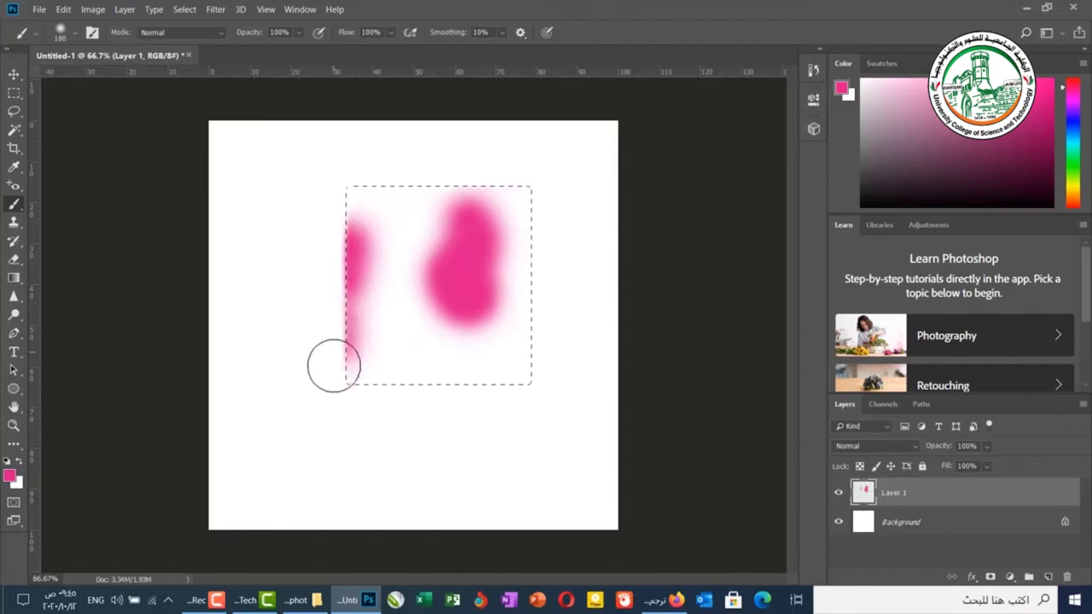
pyautogui.moveTo(344, 374); pyautogui.dragTo(351, 376)
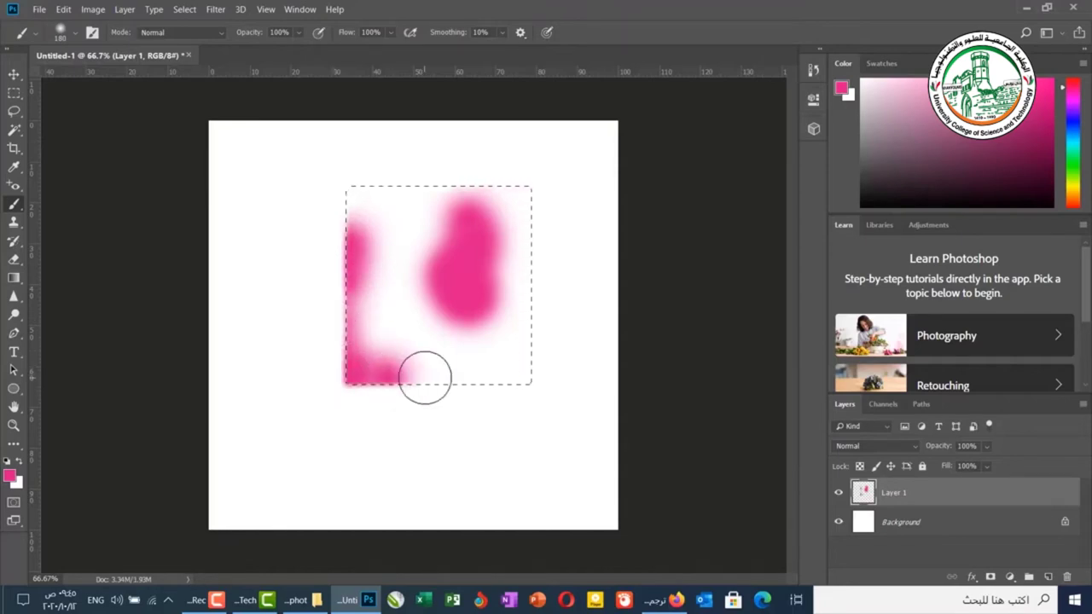
pyautogui.moveTo(424, 377); pyautogui.dragTo(468, 383)
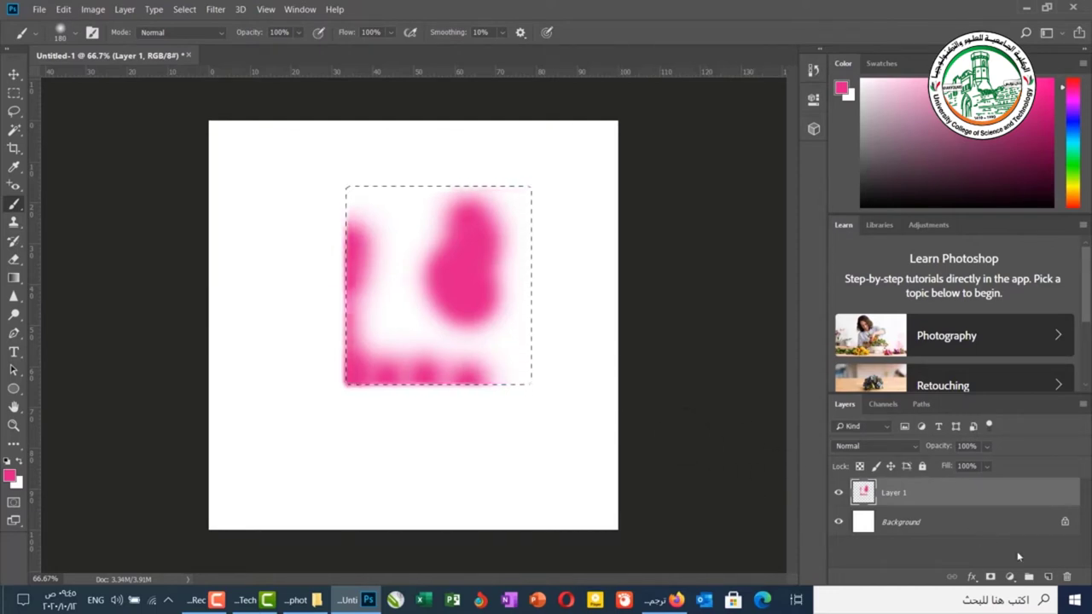
# Add a new layer, hide Layer 1 and fill the selection with the pink foreground colour.
pyautogui.click(1048, 577)
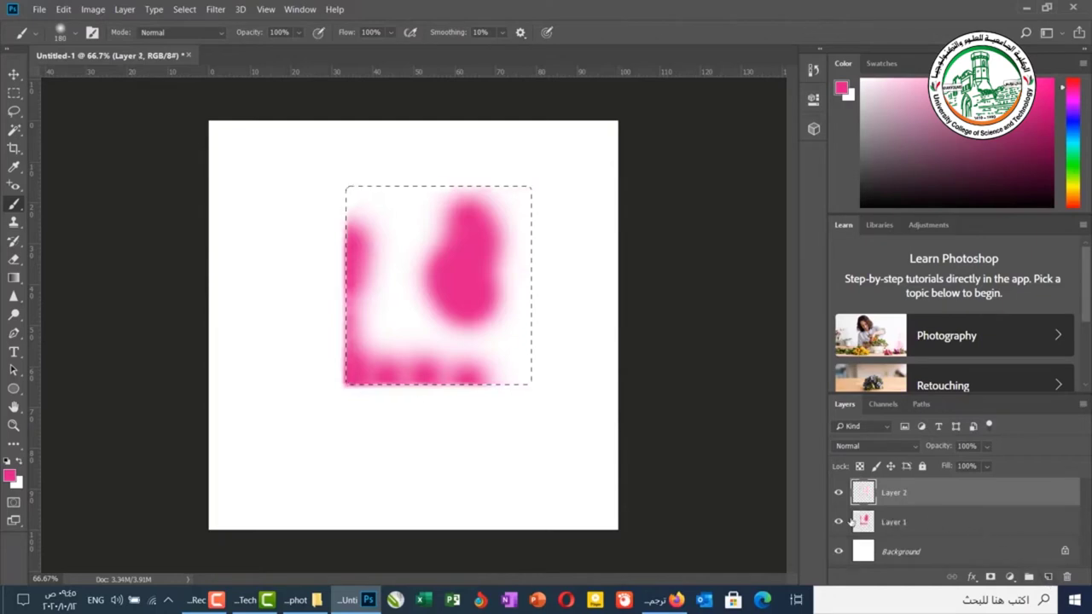
pyautogui.click(840, 523)
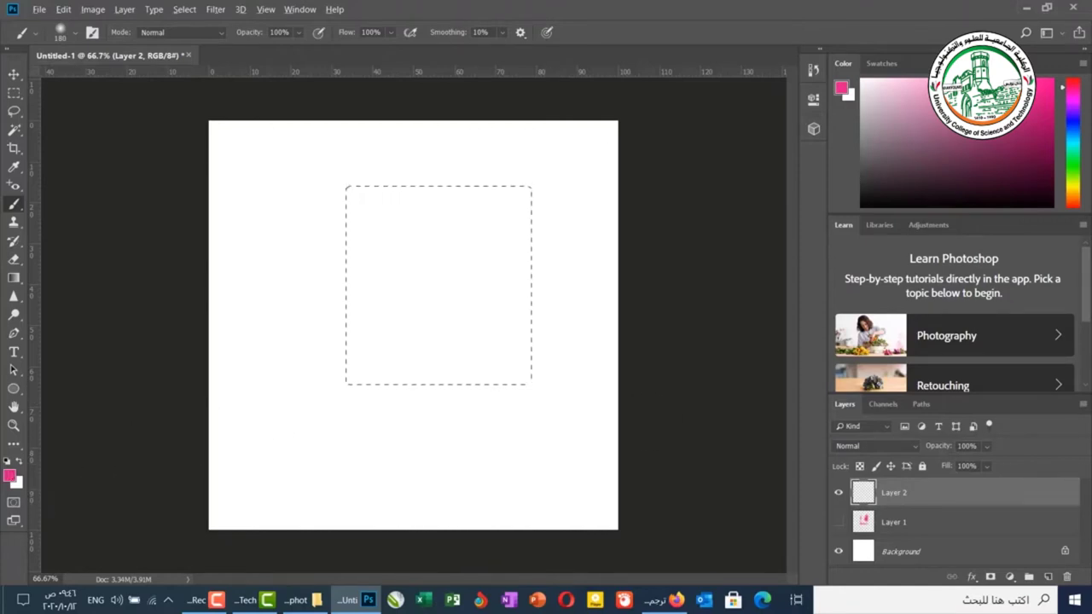
pyautogui.hotkey('alt', 'BackSpace')
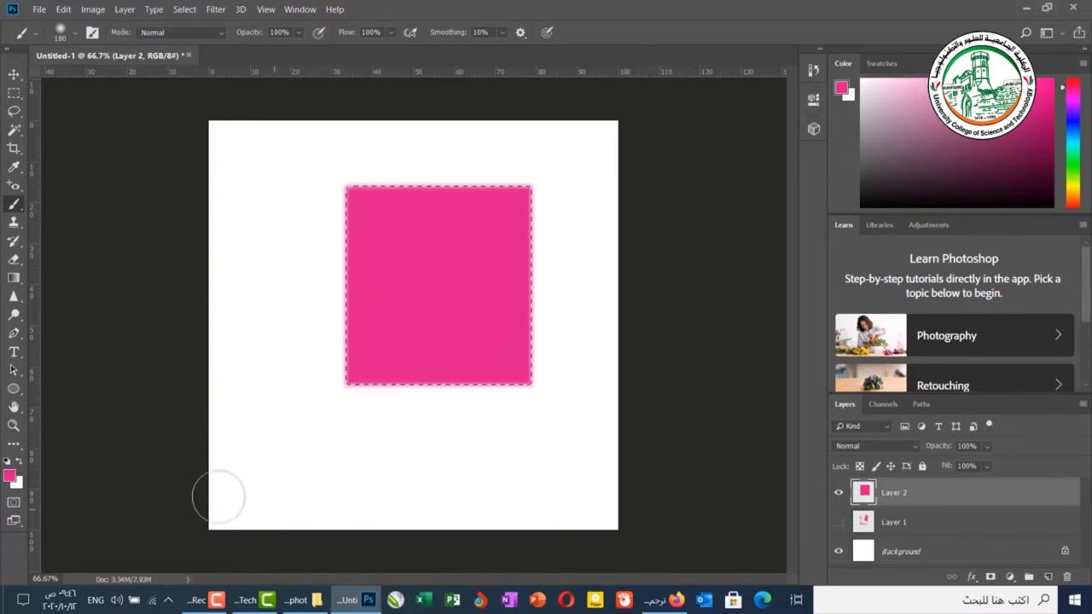
# Set the background colour to dark blue-grey 262935 and return to the Brush tool.
pyautogui.click(17, 483)
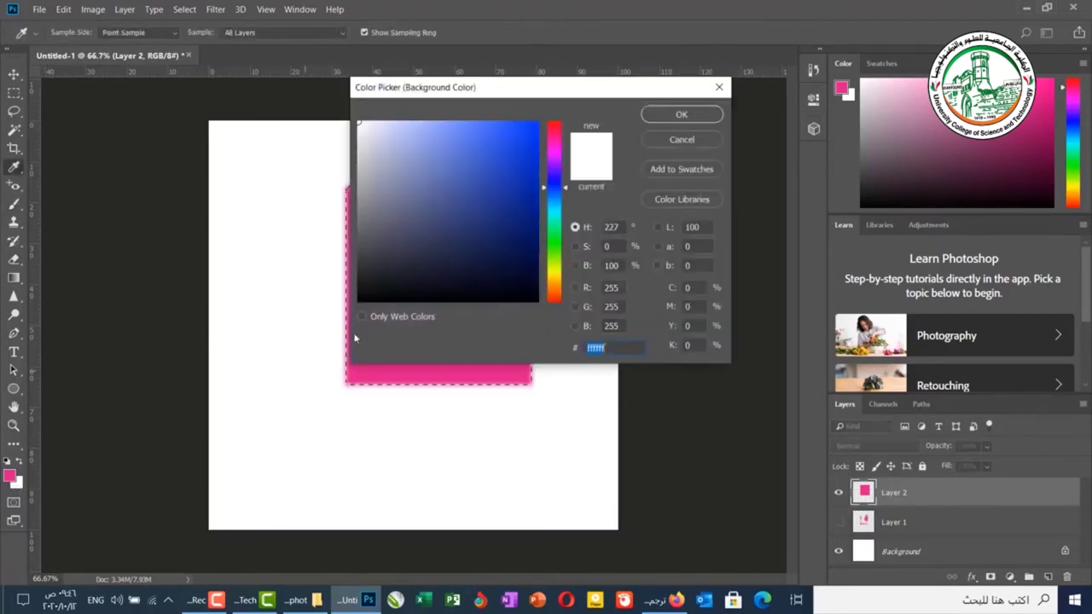
pyautogui.click(410, 263)
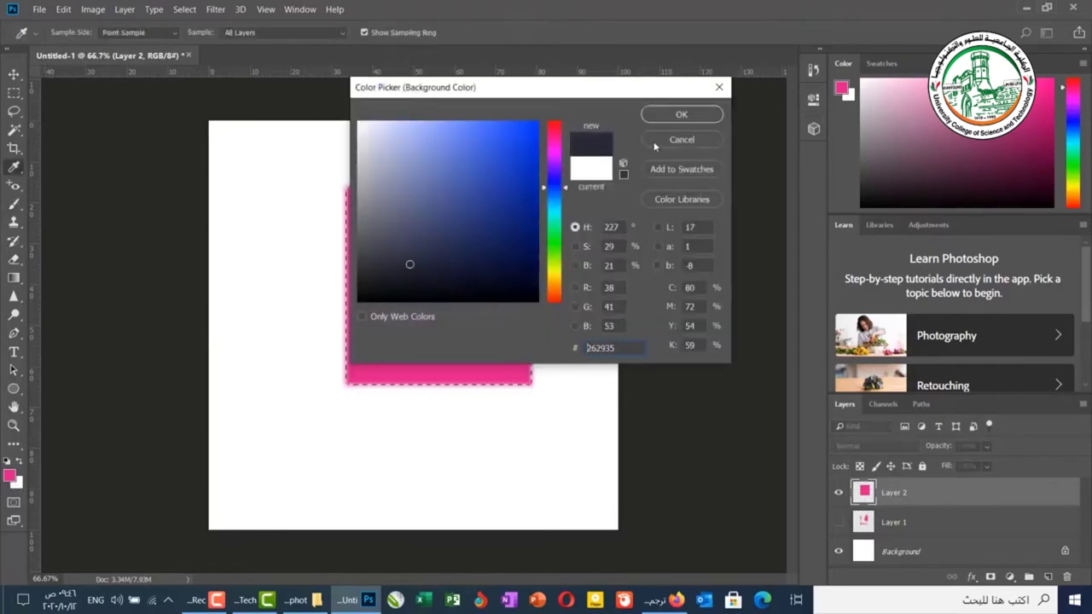
pyautogui.click(680, 113)
pyautogui.press('b')
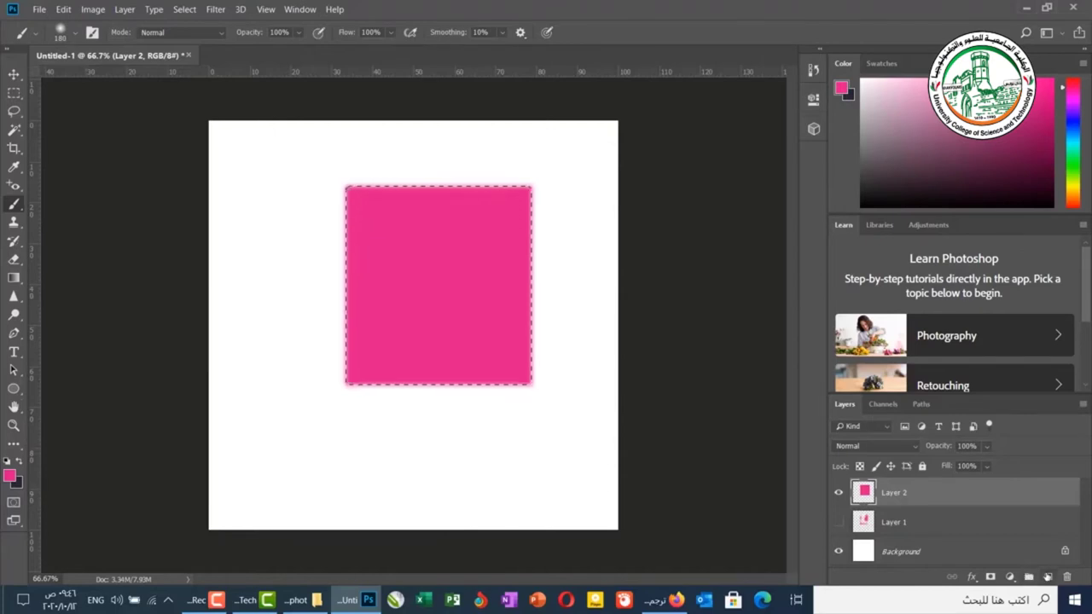
# Add a new layer, hide Layer 2 and fill the selection with the dark background colour.
pyautogui.click(1049, 577)
pyautogui.click(837, 522)
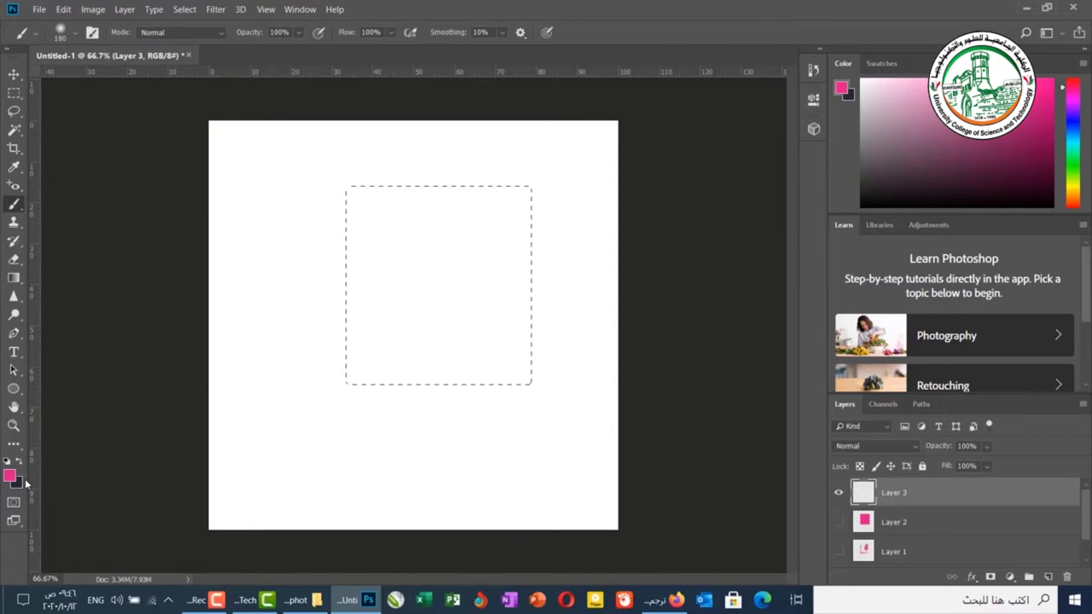
pyautogui.hotkey('ctrl', 'BackSpace')
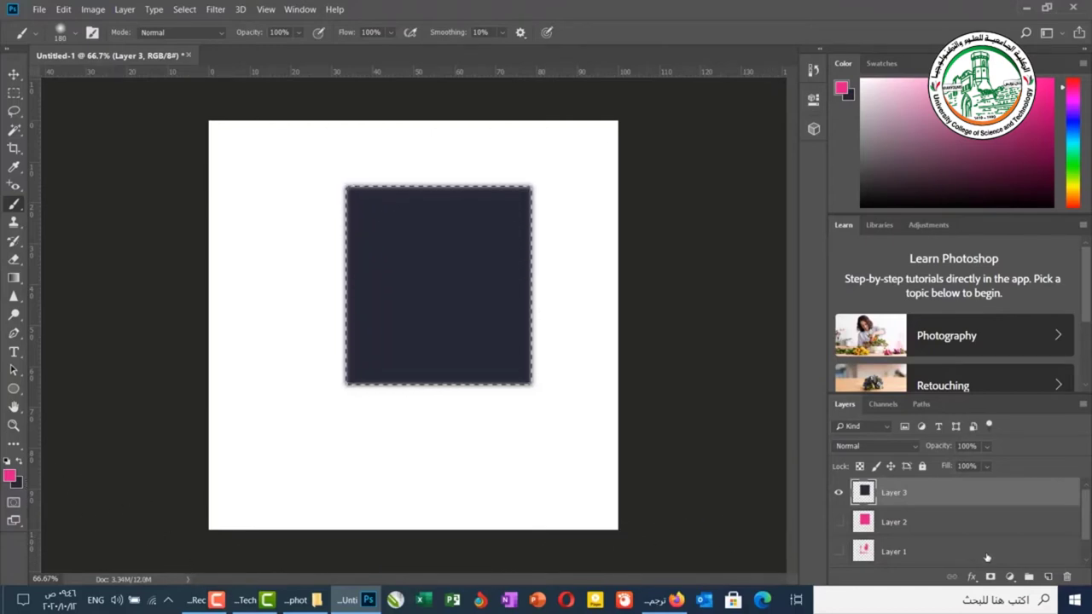
# Add another empty layer on top and hide Layer 3.
pyautogui.click(1048, 577)
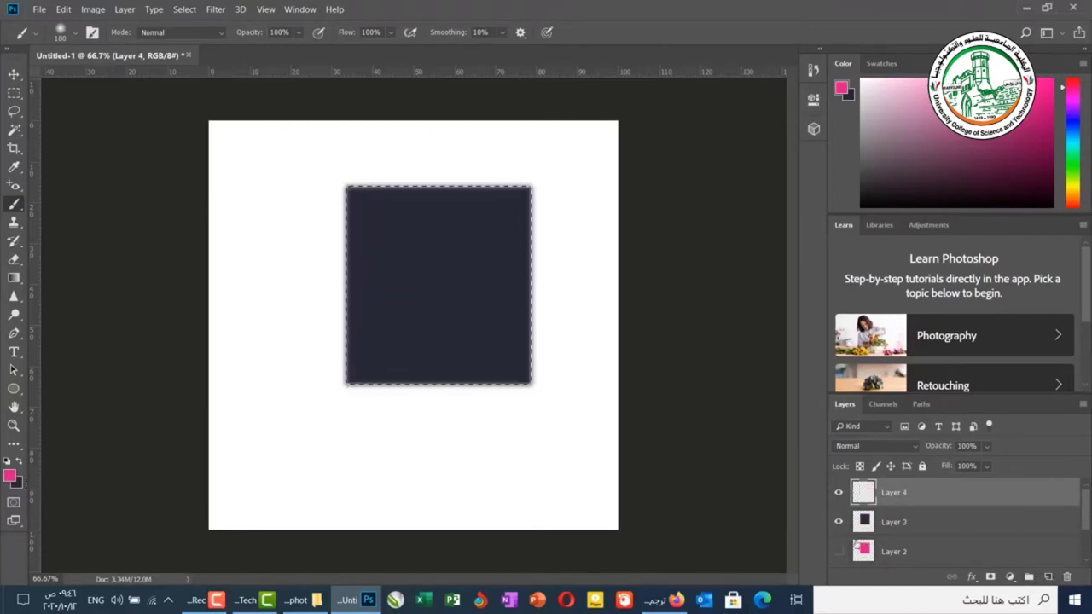
pyautogui.click(837, 521)
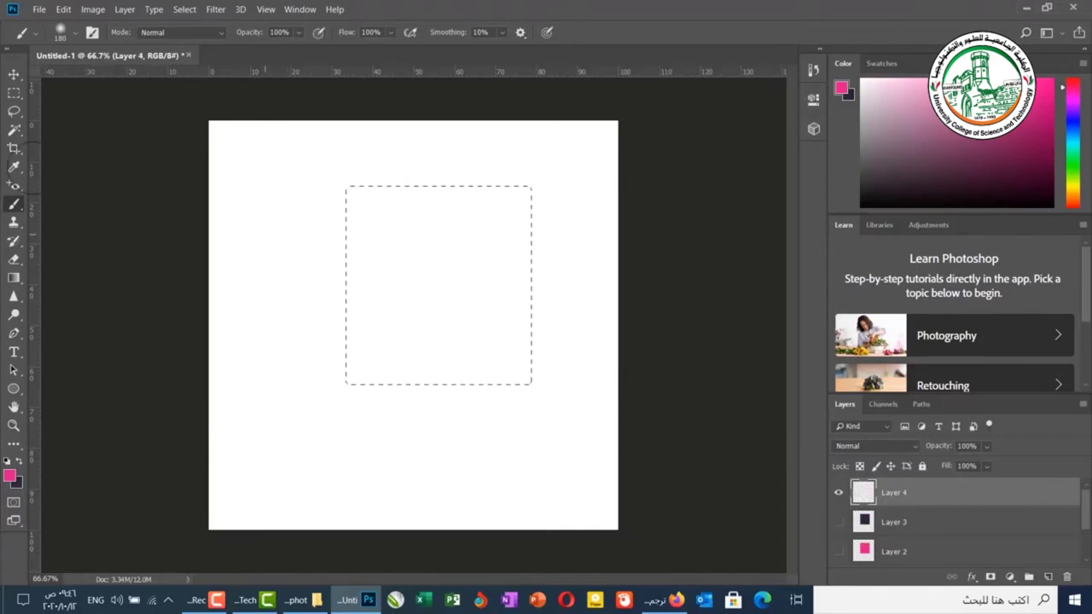
# Set the Rectangular Marquee feather to 0 px and fill the selection on Layer 4 with a custom lime-yellow colour.
pyautogui.click(12, 95)
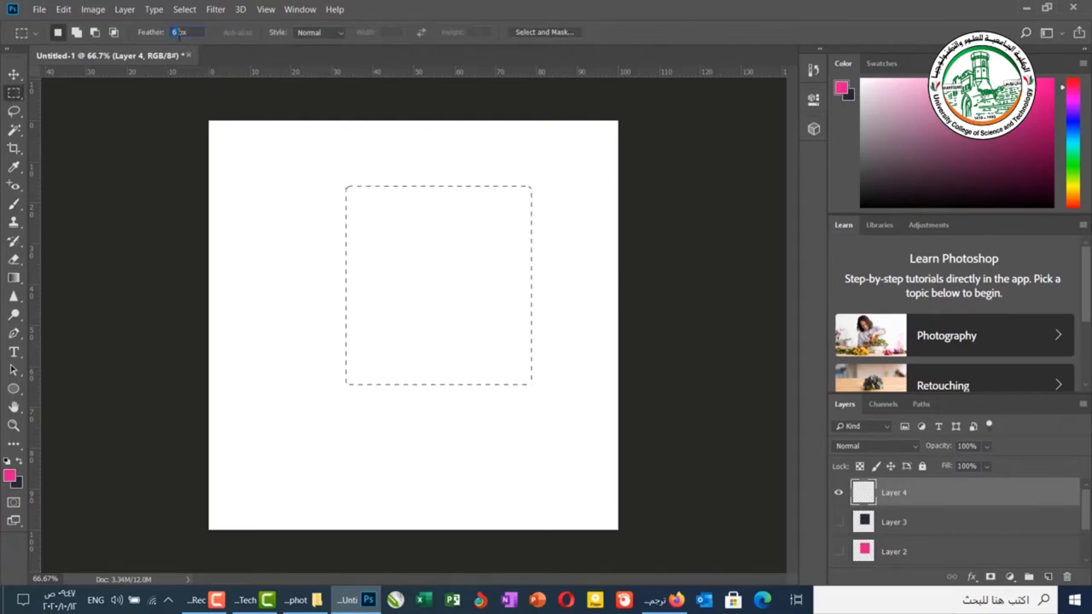
pyautogui.click(179, 32)
pyautogui.rightClick(414, 257)
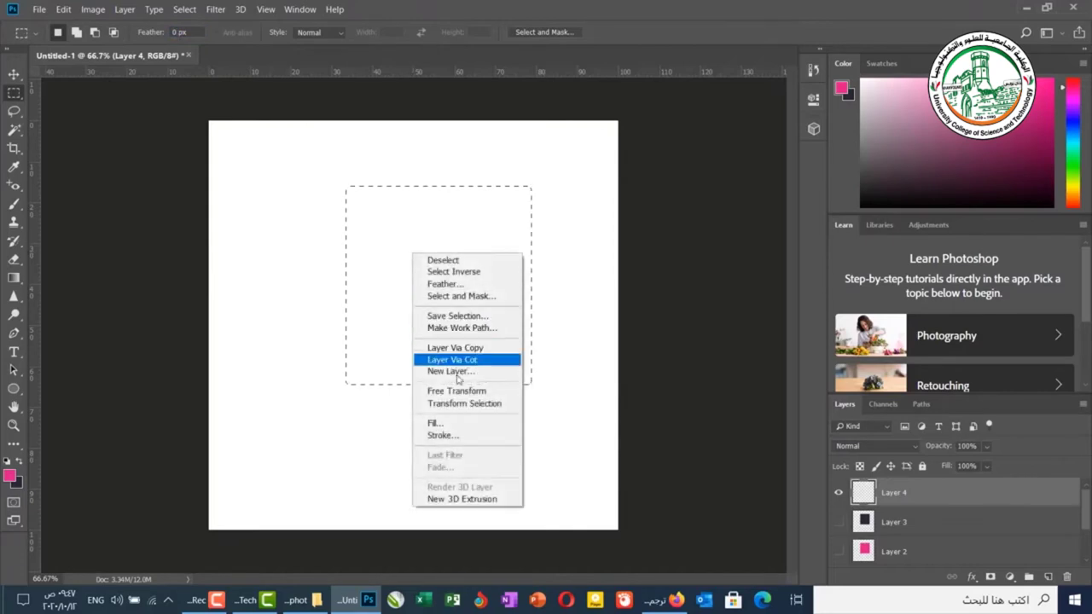
pyautogui.click(465, 430)
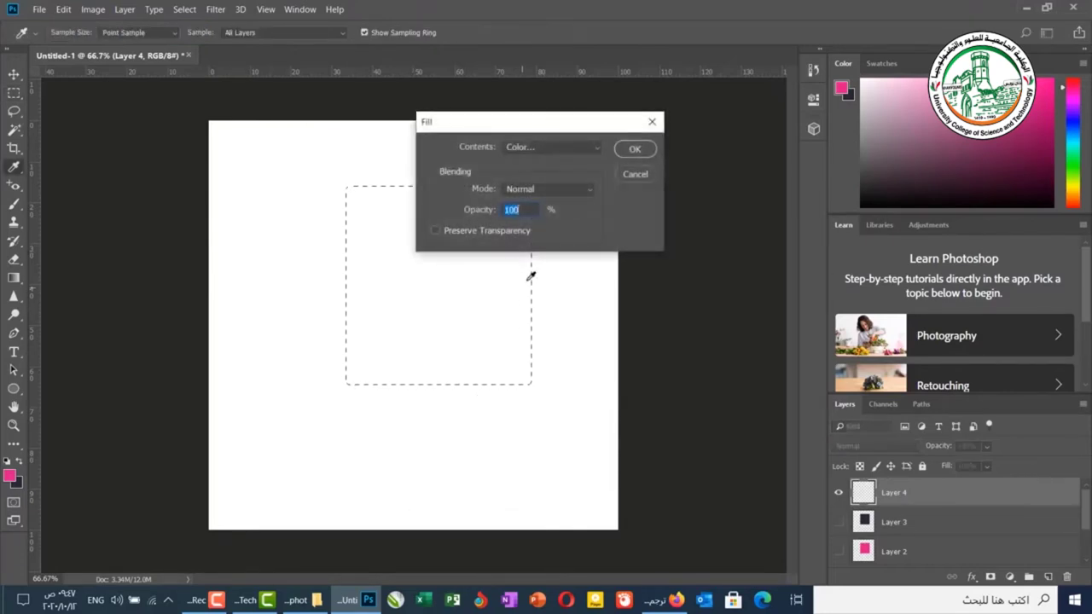
pyautogui.click(577, 149)
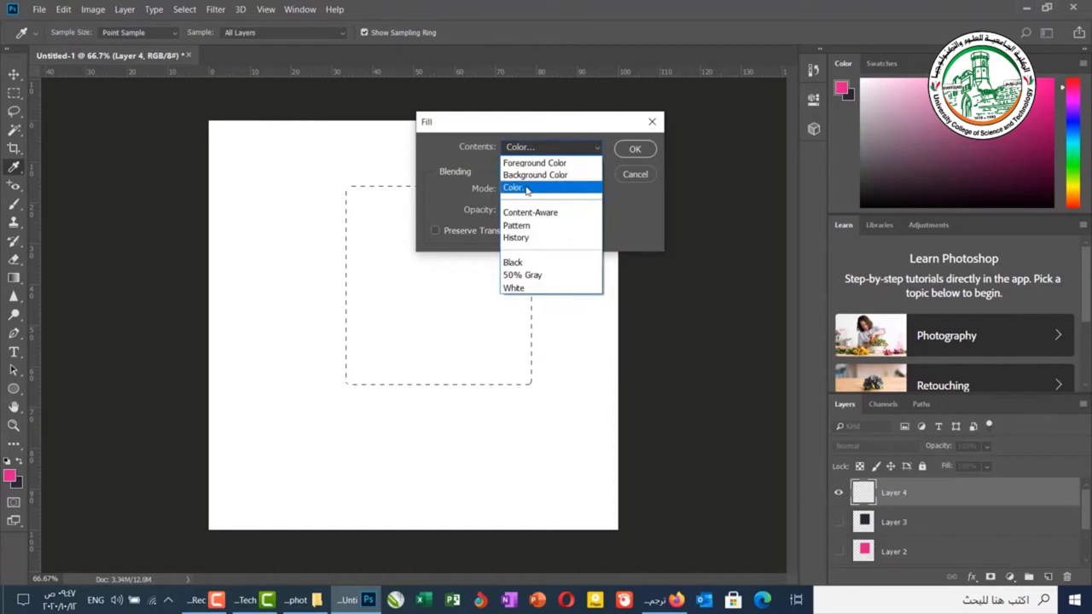
pyautogui.click(527, 188)
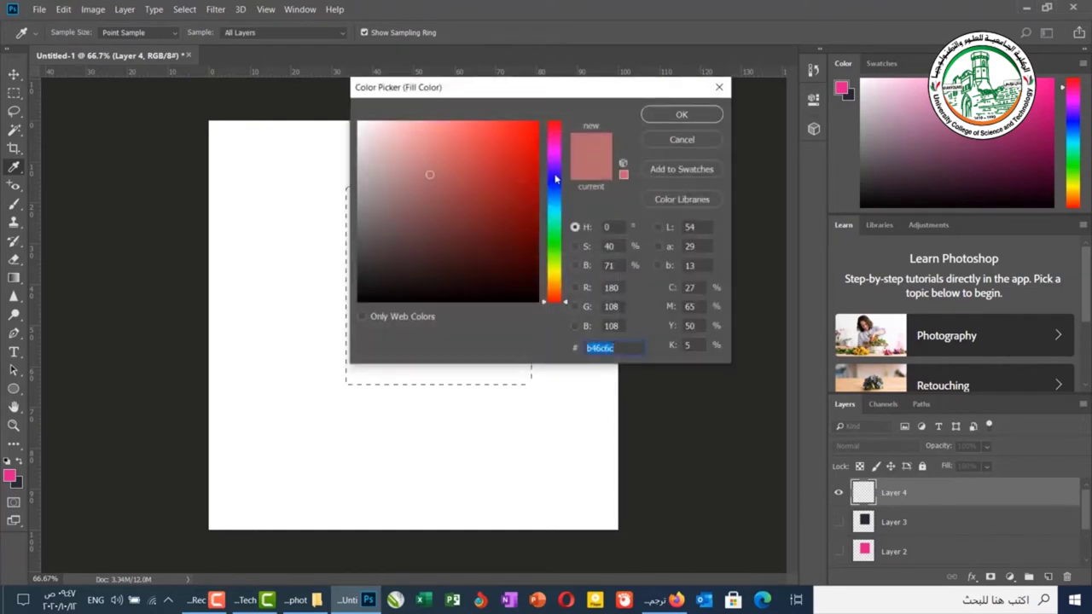
pyautogui.click(560, 267)
pyautogui.moveTo(464, 176); pyautogui.dragTo(544, 118)
pyautogui.click(647, 116)
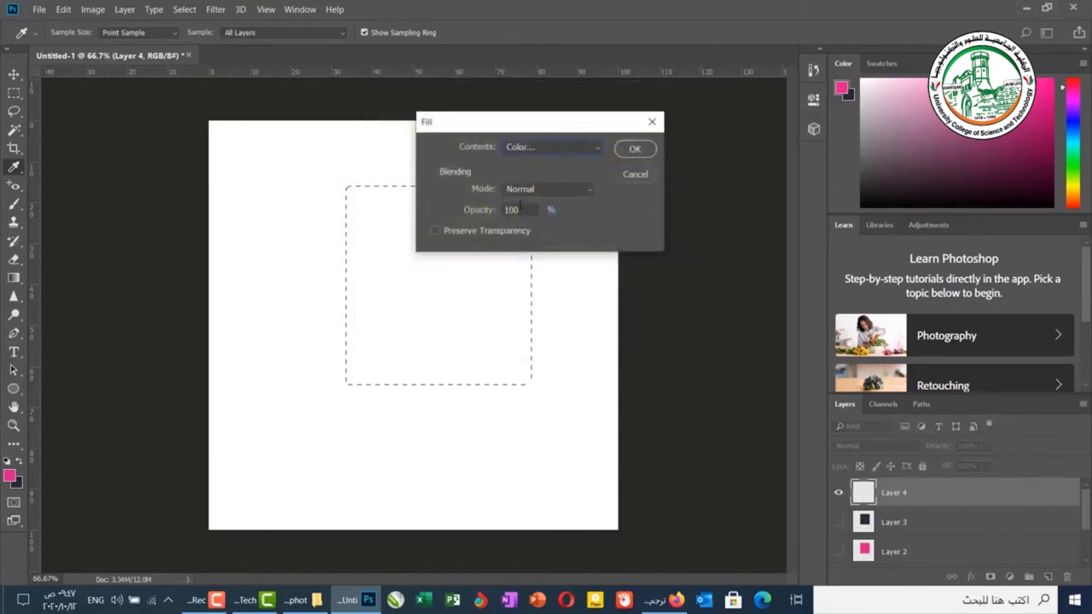
pyautogui.click(634, 149)
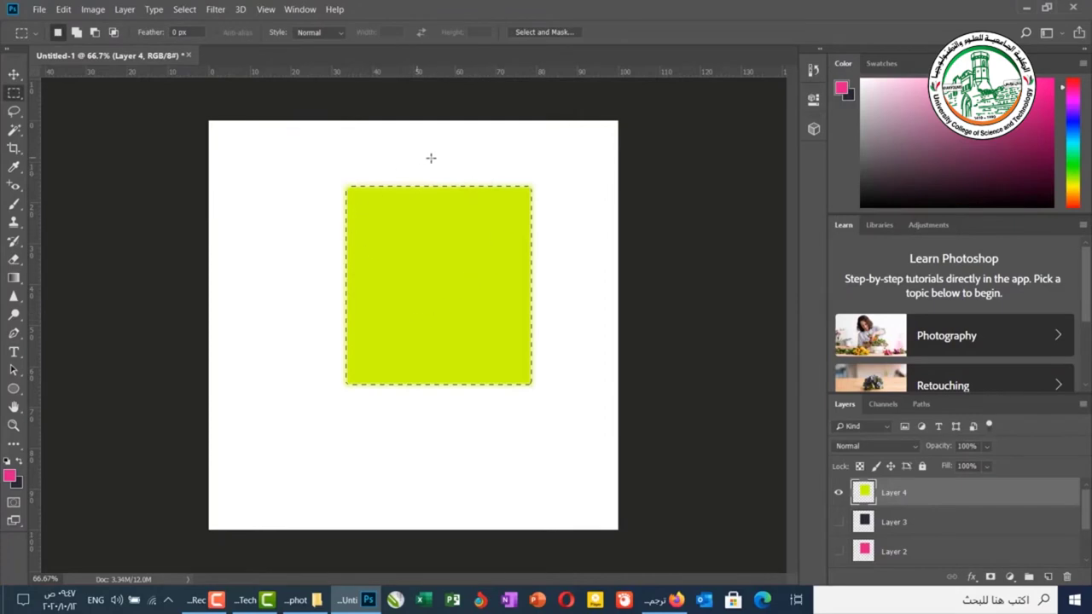
# Stroke the selection's edge on Layer 4 with a 5 px line in red fe0000.
pyautogui.rightClick(467, 255)
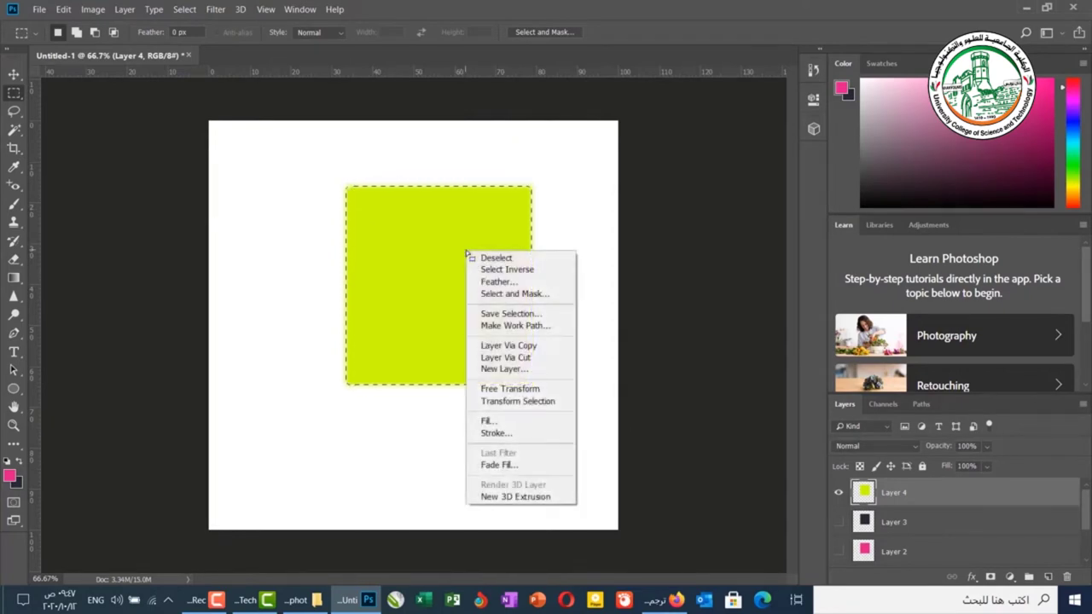
pyautogui.click(514, 434)
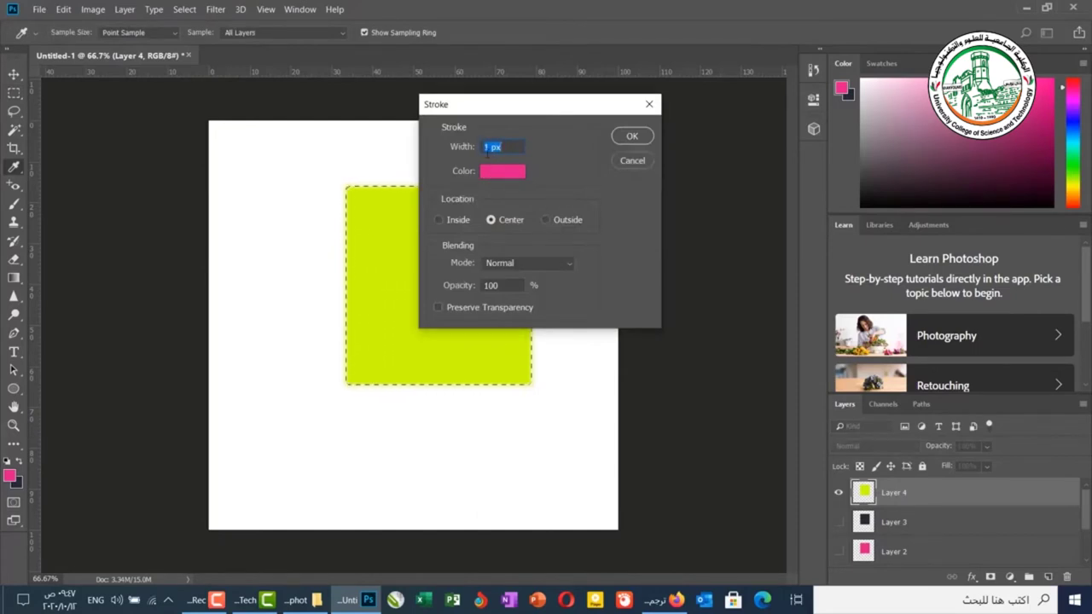
pyautogui.write('5')
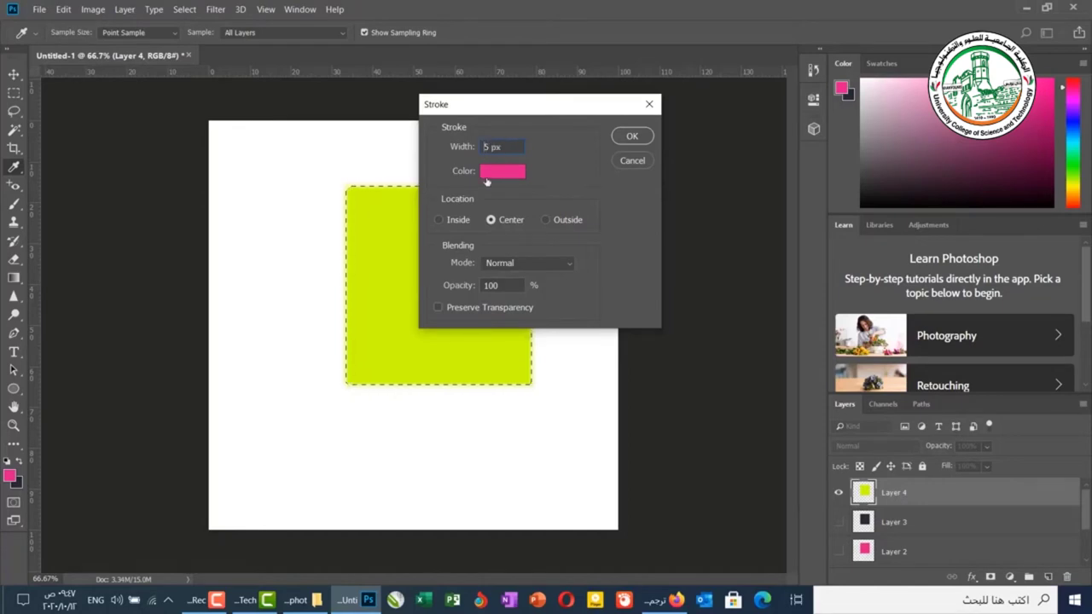
pyautogui.click(486, 174)
pyautogui.click(530, 167)
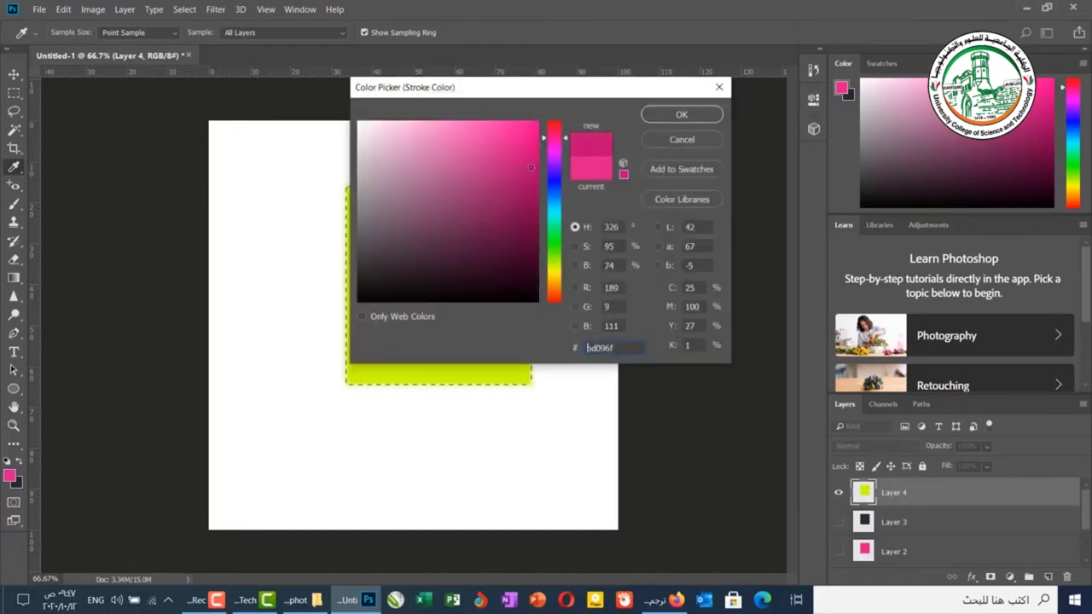
pyautogui.moveTo(546, 139); pyautogui.dragTo(538, 121)
pyautogui.click(523, 134)
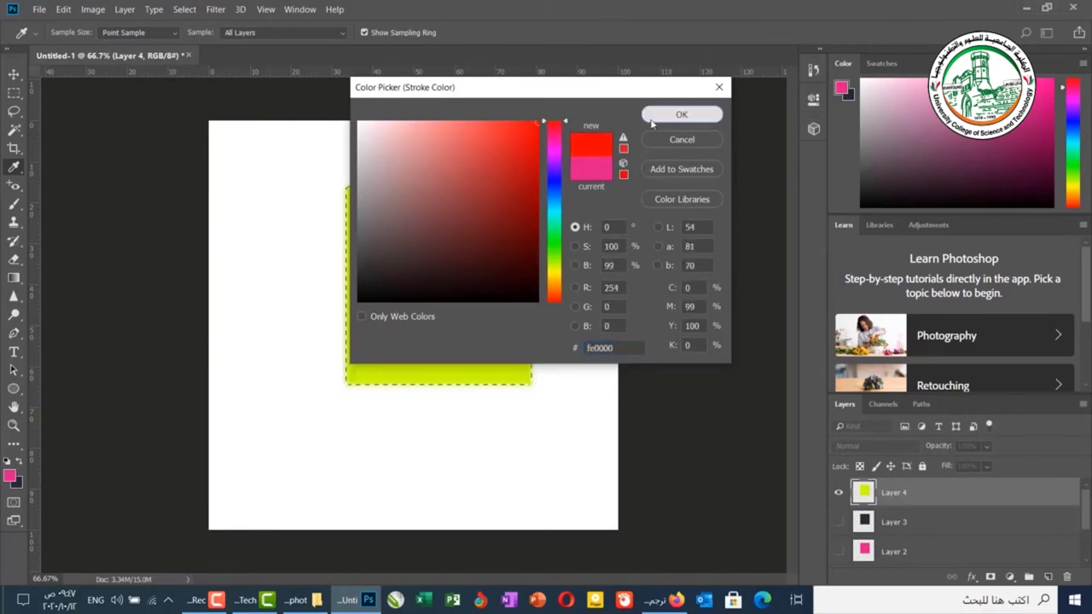
pyautogui.click(652, 116)
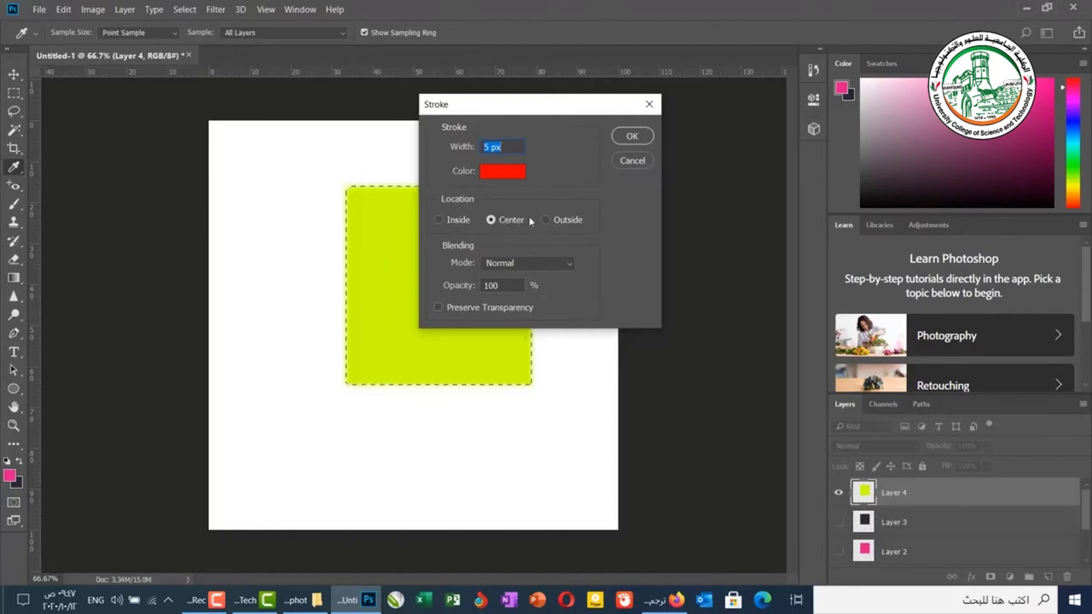
pyautogui.click(637, 136)
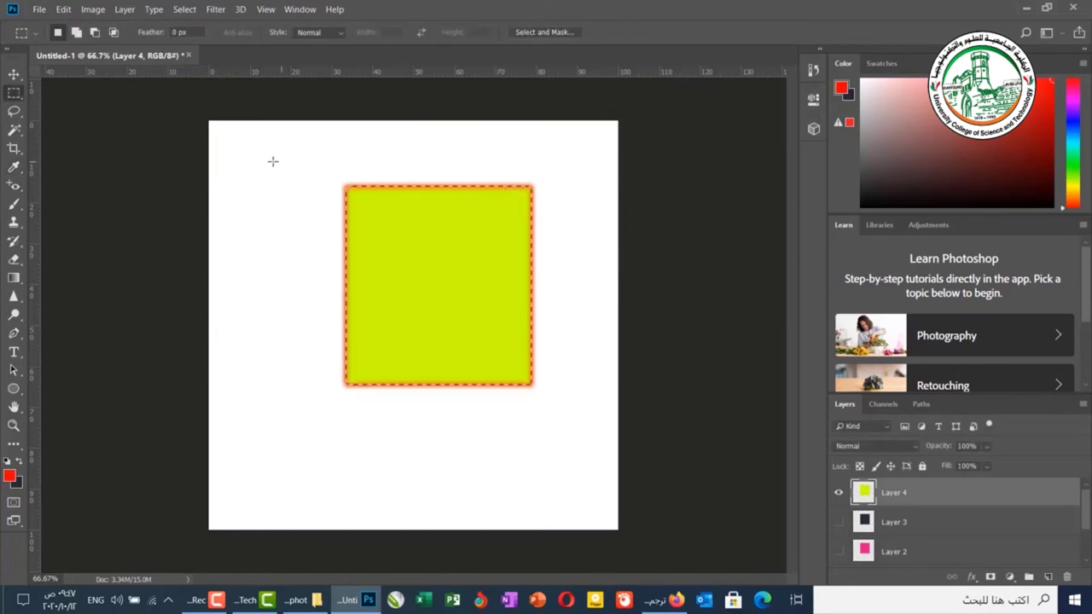
# Switch to the Move tool and clear both the layer selection and the marquee selection.
pyautogui.click(14, 73)
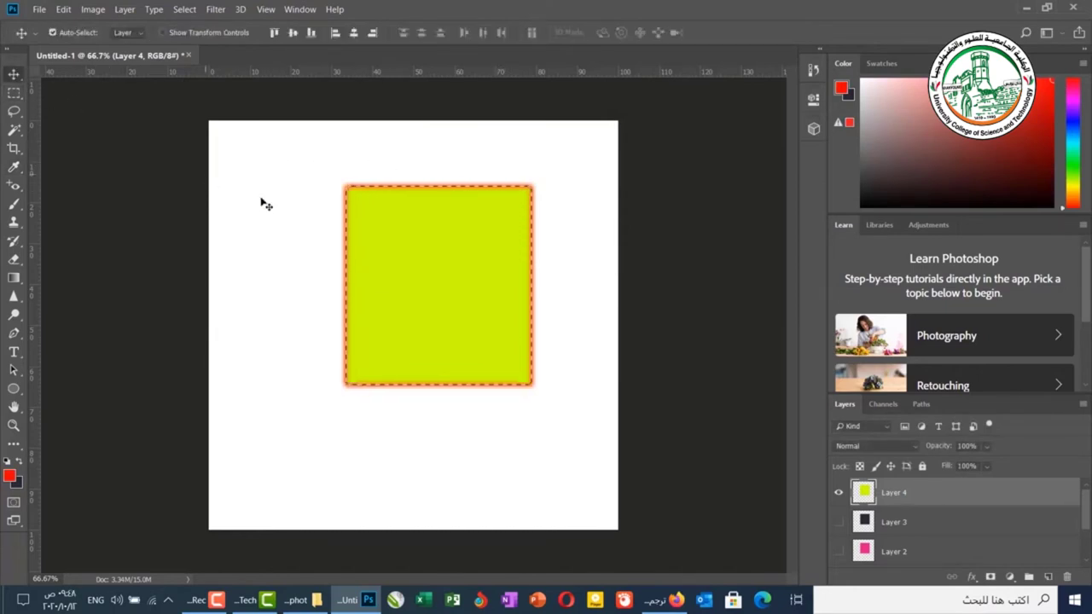
pyautogui.click(269, 210)
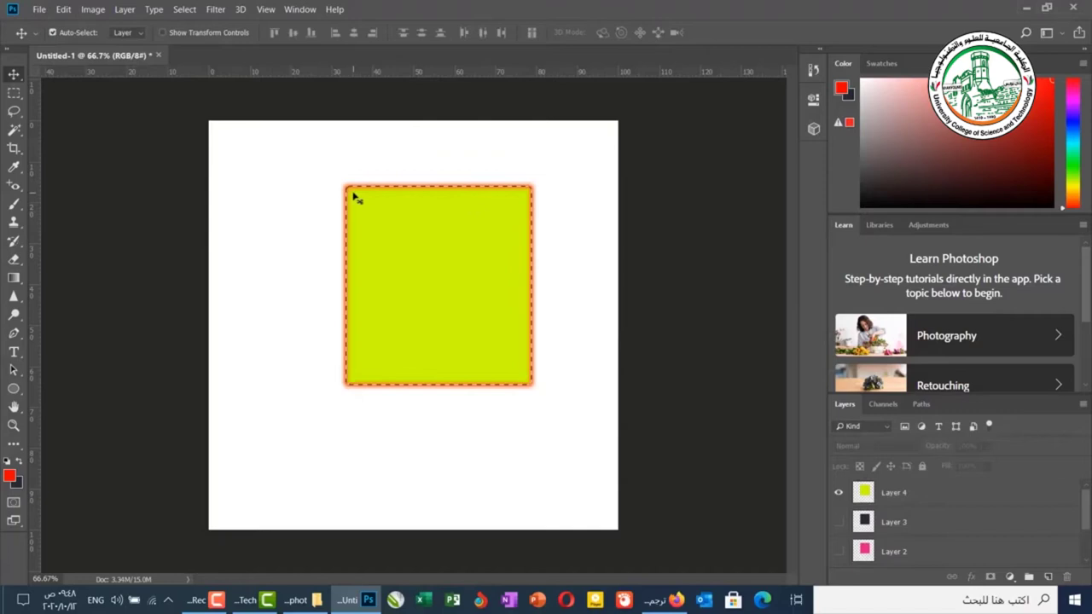
pyautogui.hotkey('ctrl', 'd')
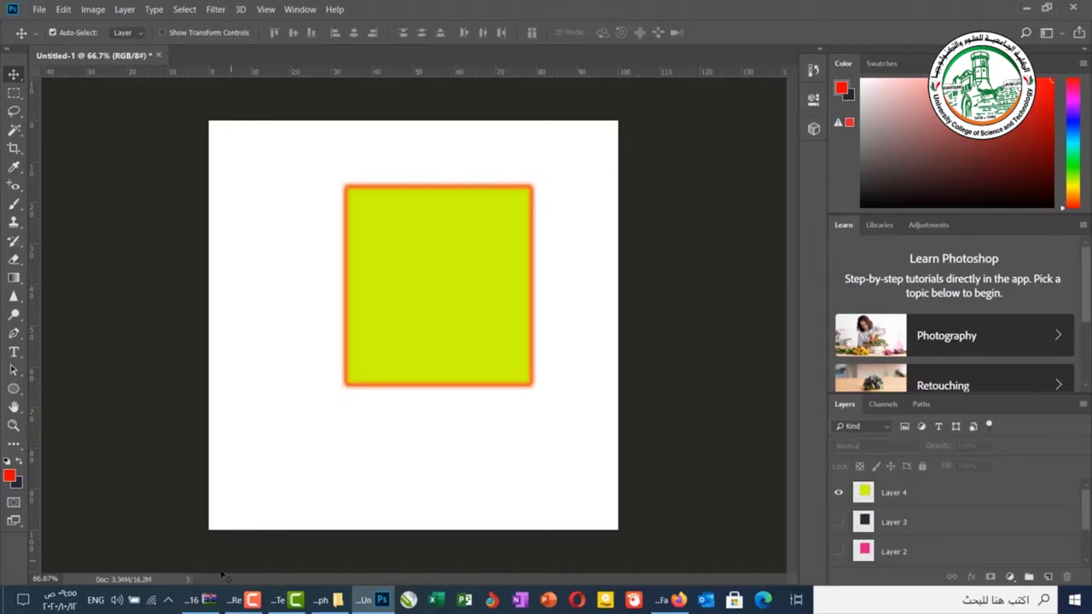
# Open Ahla w Ahla.jpg from the amr diab poster.rar archive as a separate Photoshop document.
pyautogui.click(215, 598)
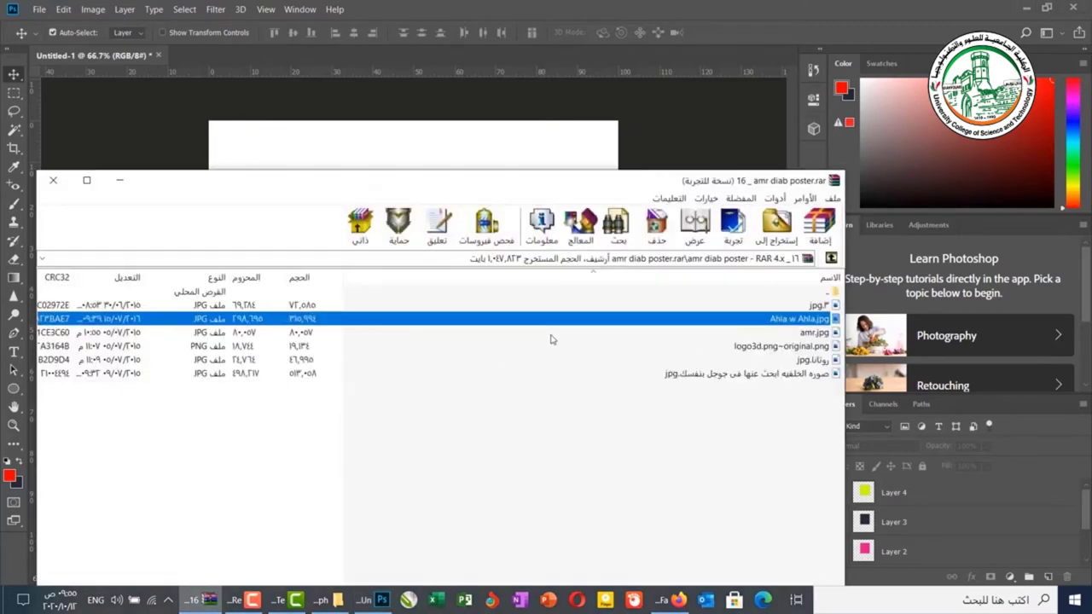
pyautogui.moveTo(513, 240); pyautogui.dragTo(306, 66)
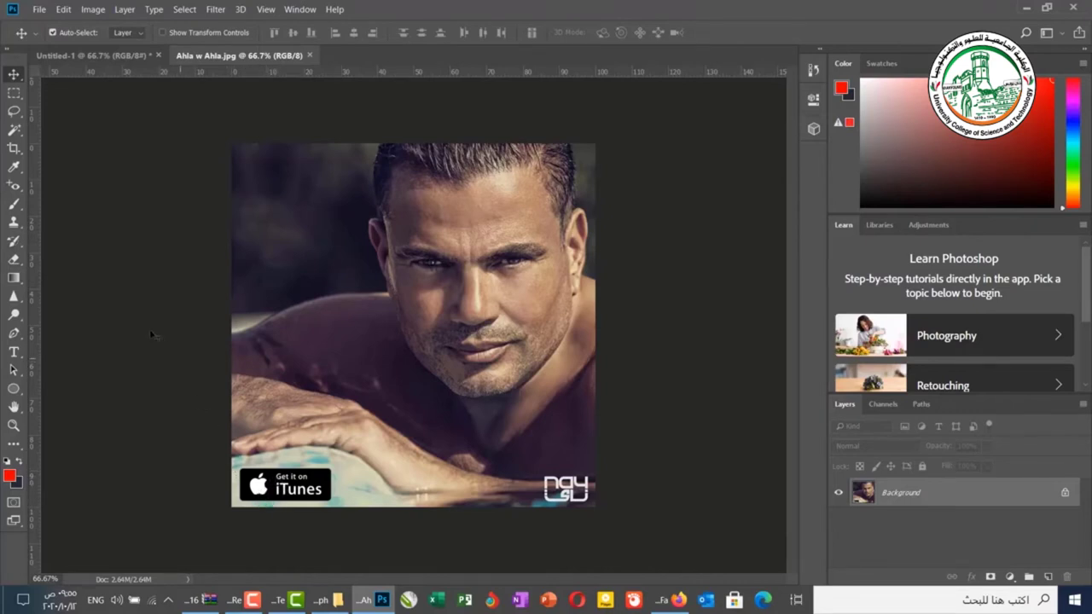
# Select the iTunes badge in the photo with the Rectangular Marquee tool and copy it to a new layer.
pyautogui.click(14, 92)
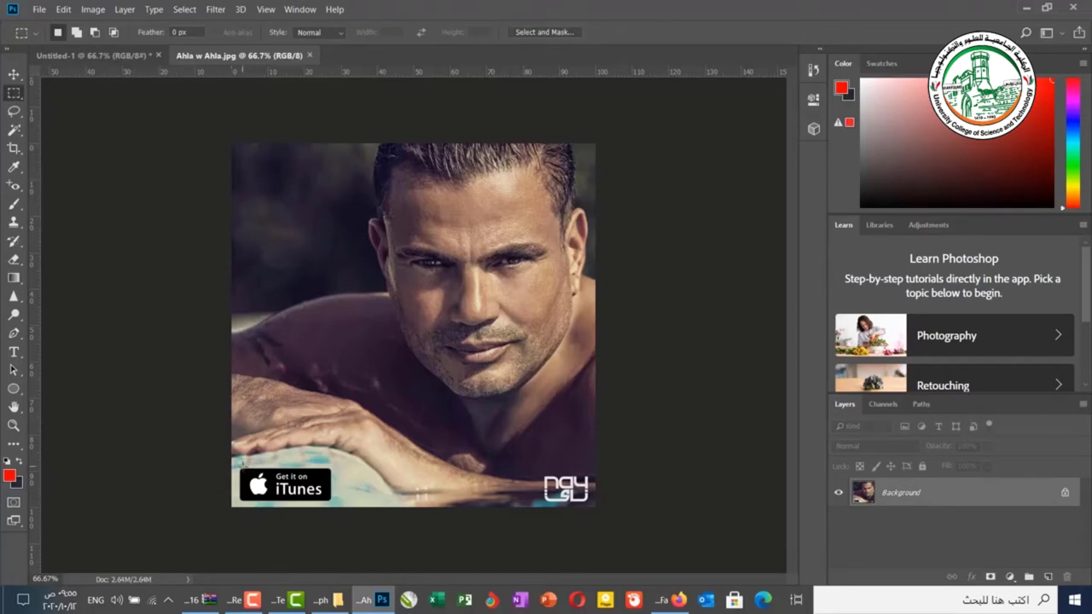
pyautogui.moveTo(241, 461); pyautogui.dragTo(299, 491)
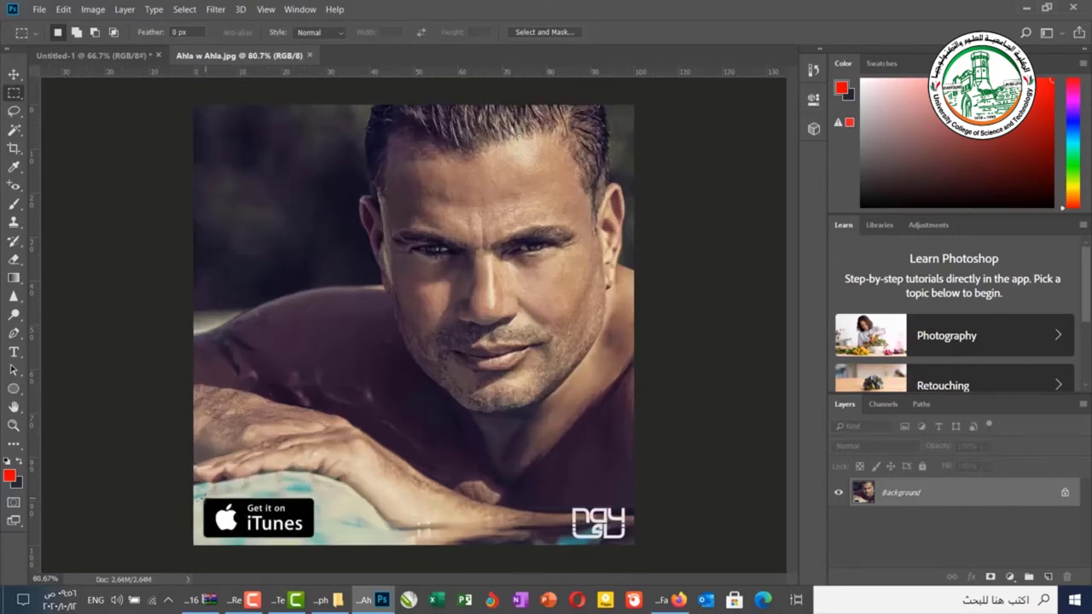
pyautogui.moveTo(203, 497); pyautogui.dragTo(313, 538)
pyautogui.hotkey('ctrl', 'shift', 'alt', 'n')
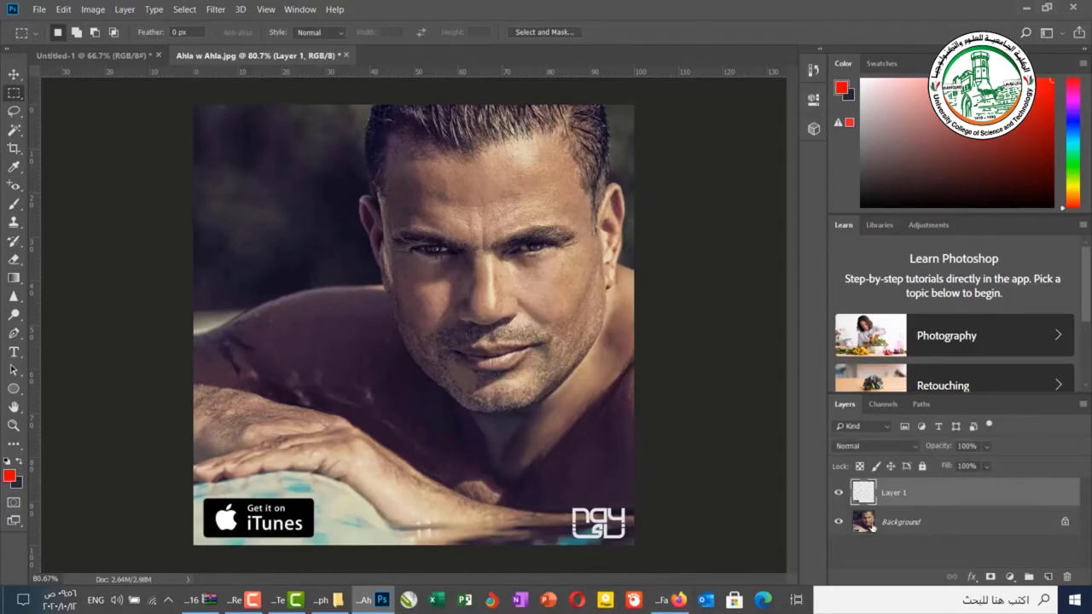
# Check the copied badge with the Background temporarily hidden, and marquee the badge again to copy it to another layer.
pyautogui.click(840, 523)
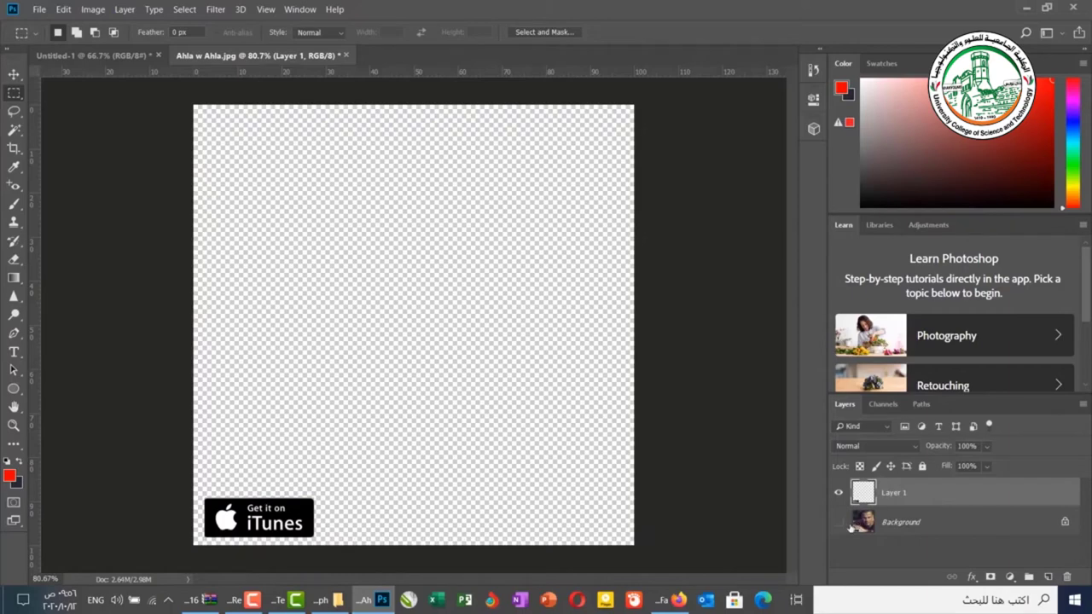
pyautogui.click(837, 522)
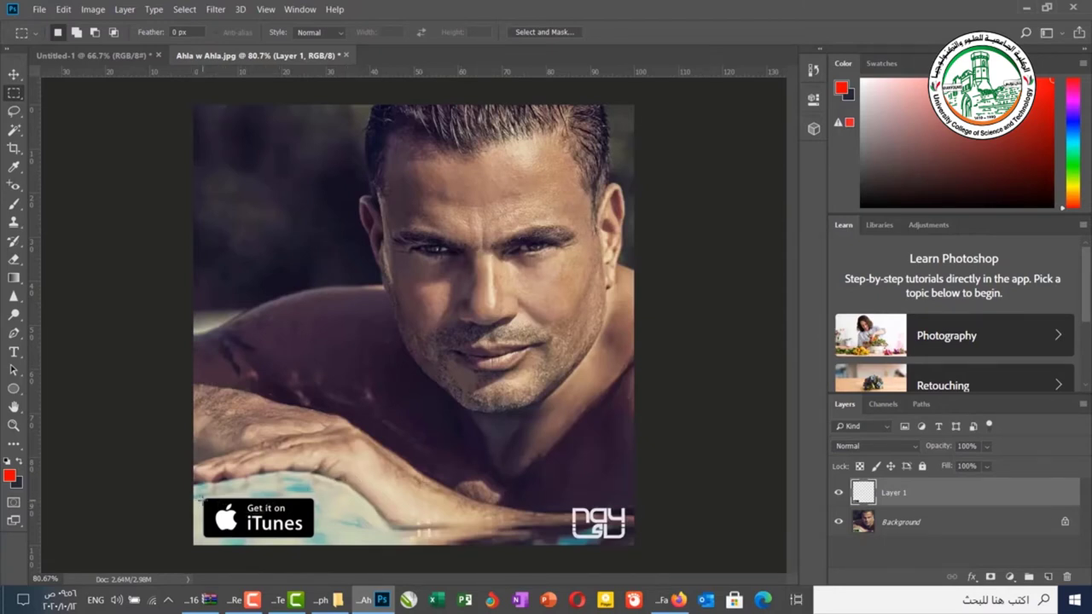
pyautogui.moveTo(201, 498); pyautogui.dragTo(313, 536)
pyautogui.hotkey('ctrl', 'j')
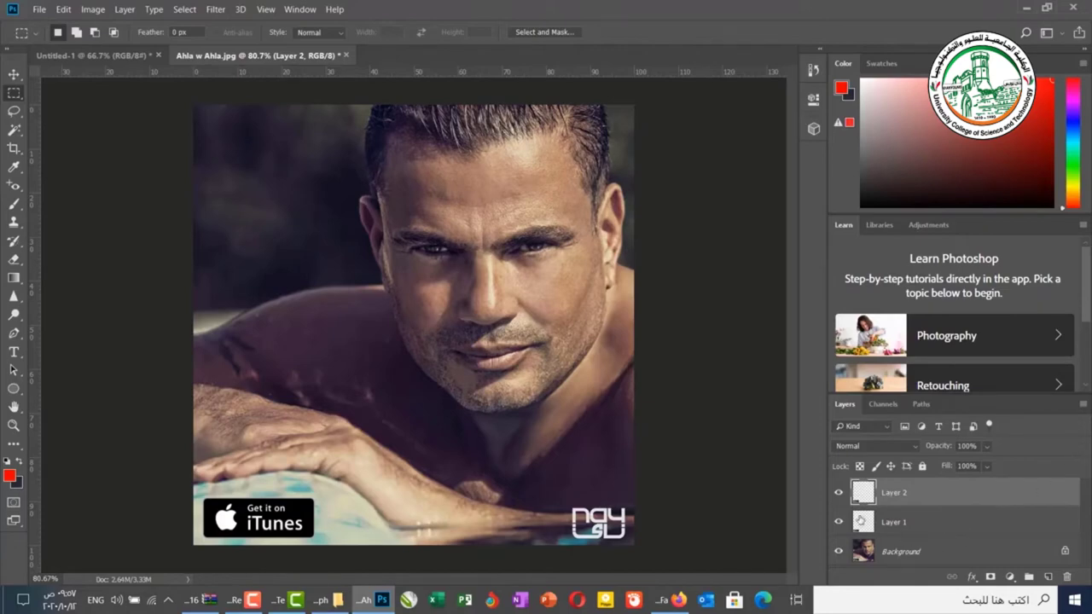
# Hide the Background layer and move the copied iTunes badge into the Untitled-1 document, beside the lime square.
pyautogui.click(839, 552)
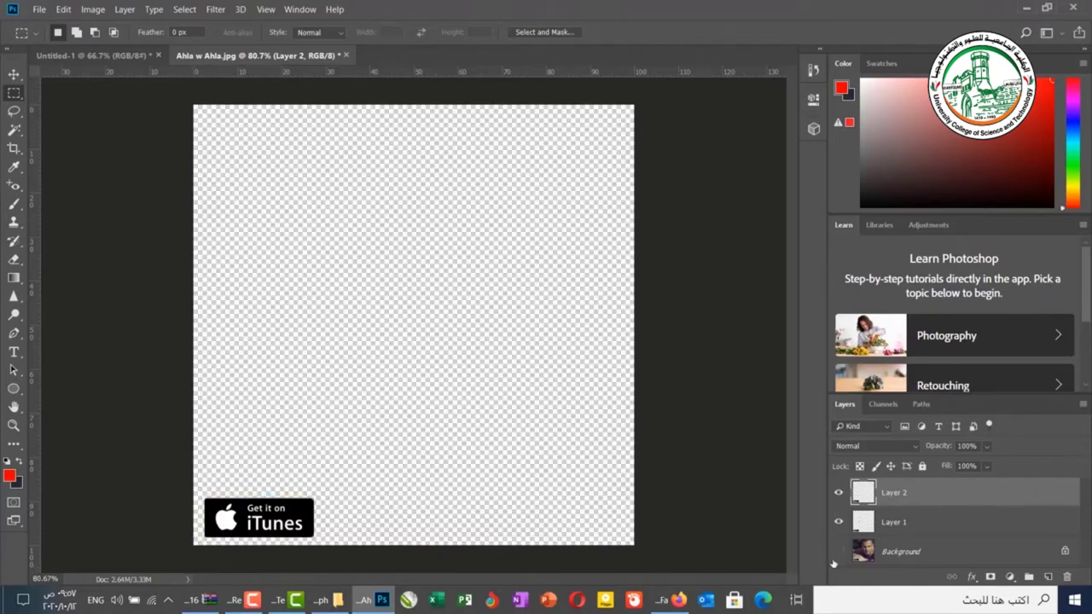
pyautogui.click(13, 75)
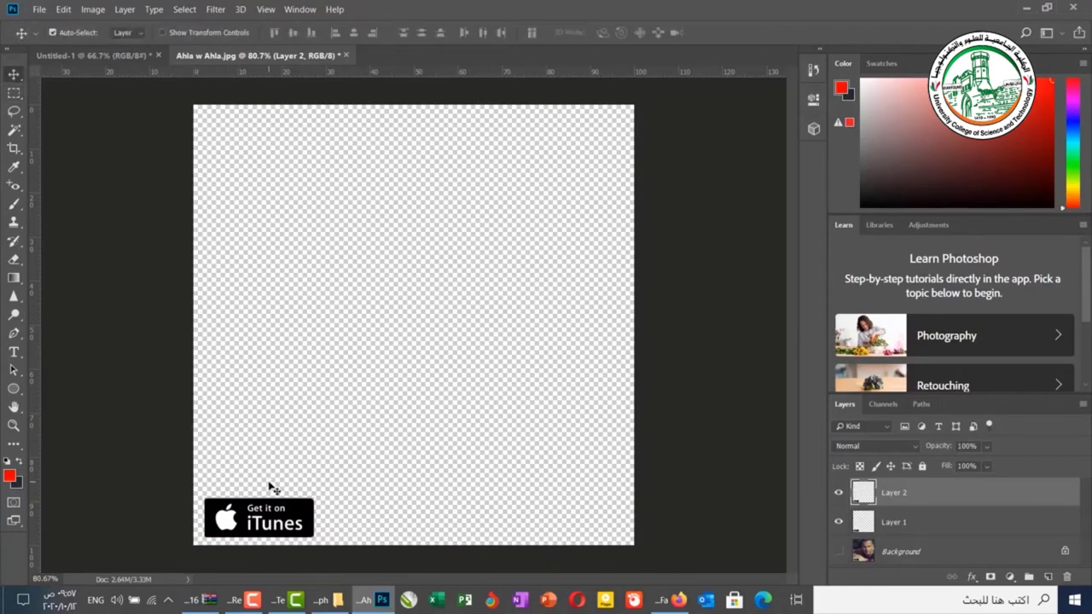
pyautogui.moveTo(290, 525); pyautogui.dragTo(286, 303)
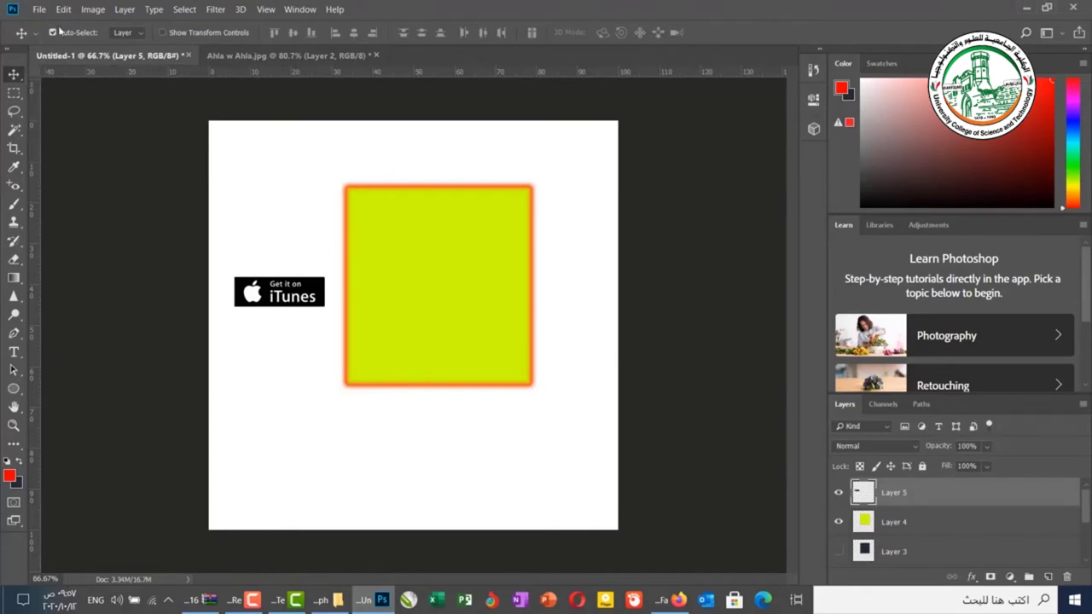
# Return to the Rectangular Marquee tool in New selection mode and undo the badge's placement in Untitled-1.
pyautogui.click(19, 95)
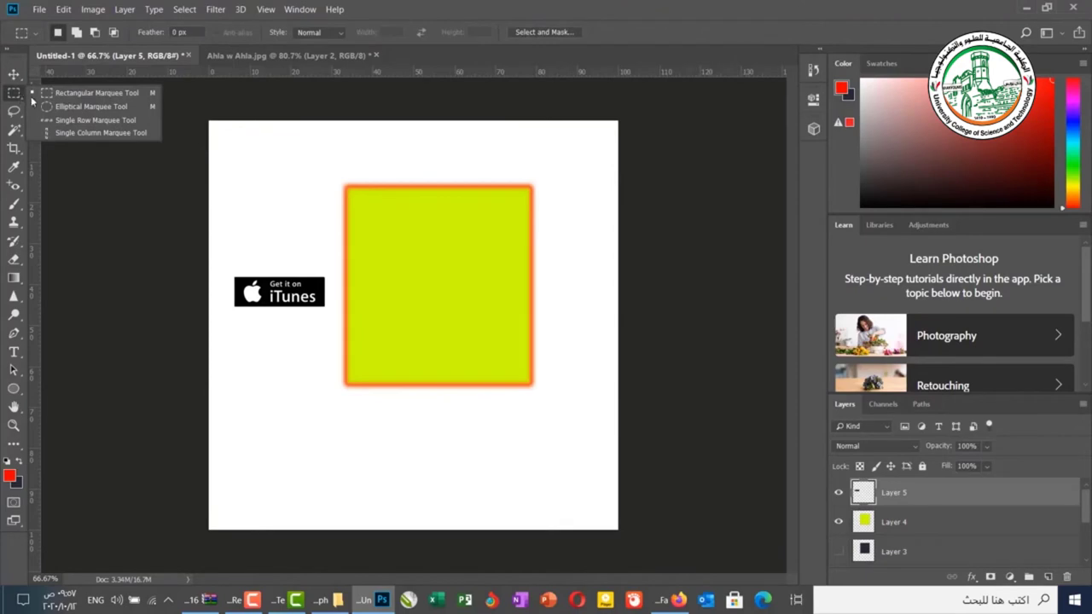
pyautogui.click(57, 34)
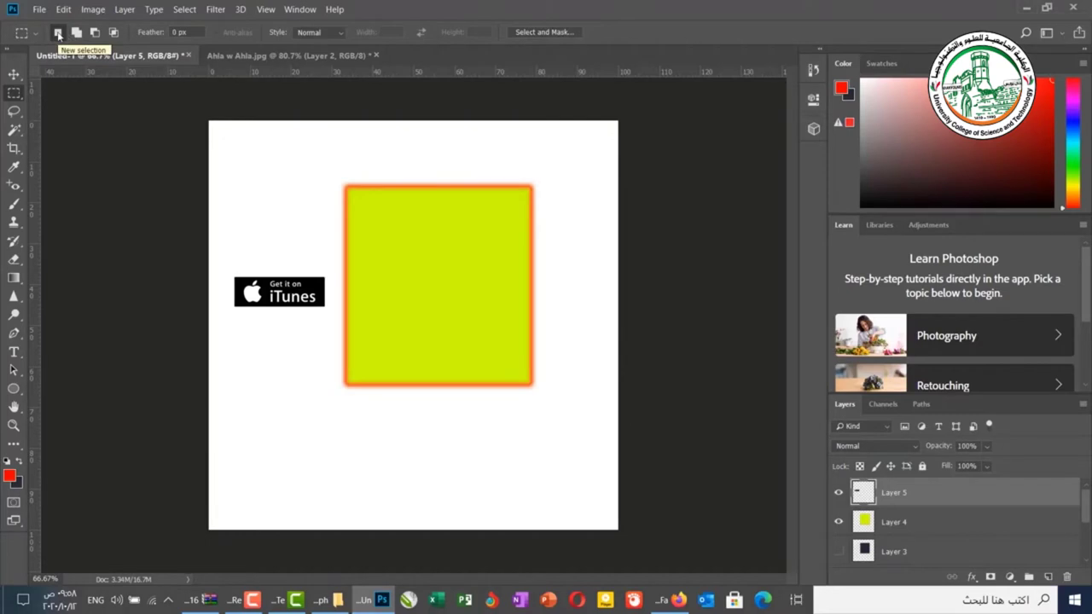
pyautogui.hotkey('ctrl', 'z')
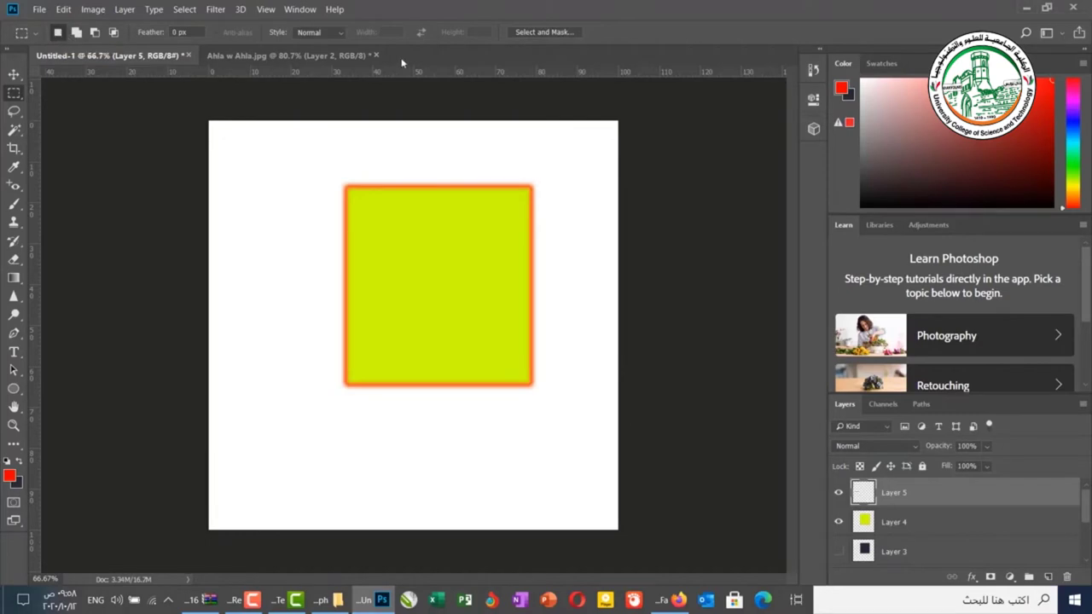
# Create a new blank document 1080 by 1080 pixels.
pyautogui.rightClick(403, 56)
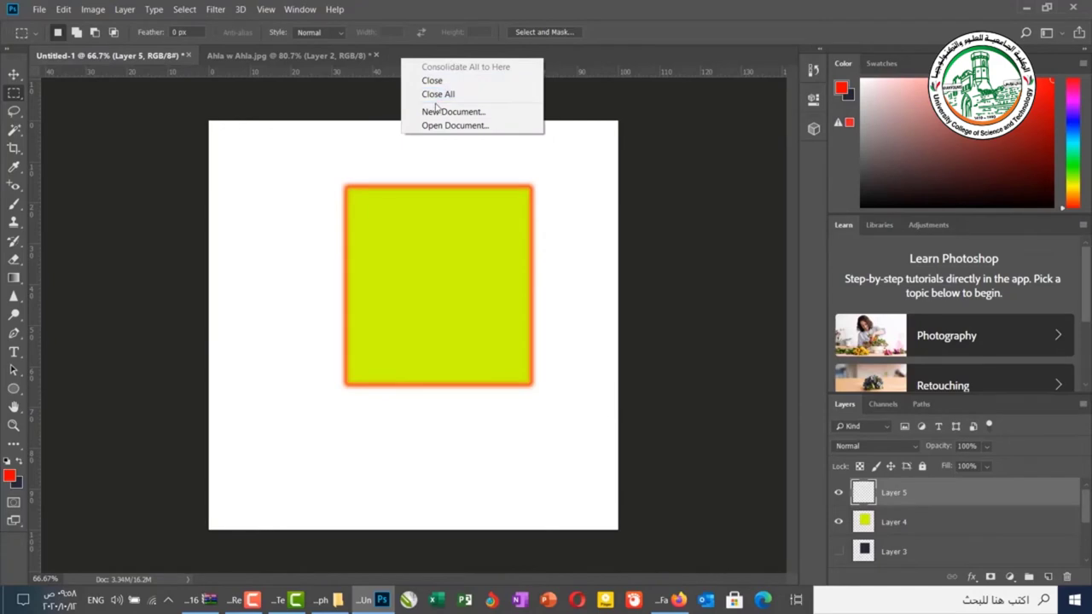
pyautogui.press('Escape')
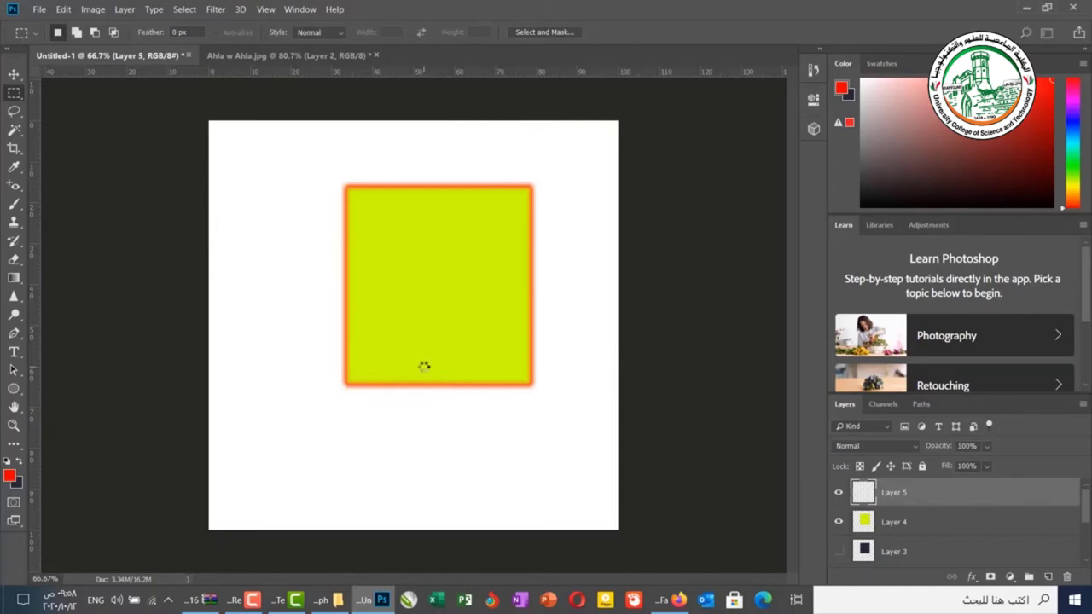
pyautogui.hotkey('ctrl', 'n')
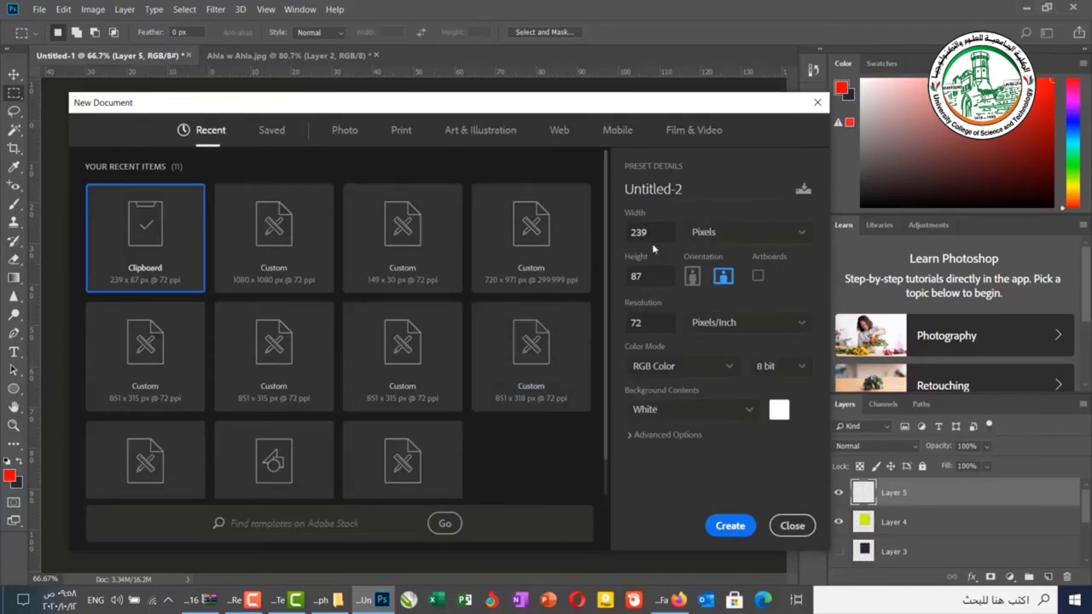
pyautogui.doubleClick(658, 235)
pyautogui.write('1080')
pyautogui.press('Tab')
pyautogui.write('1088')
pyautogui.press('BackSpace')
pyautogui.write('0')
pyautogui.press('Return')
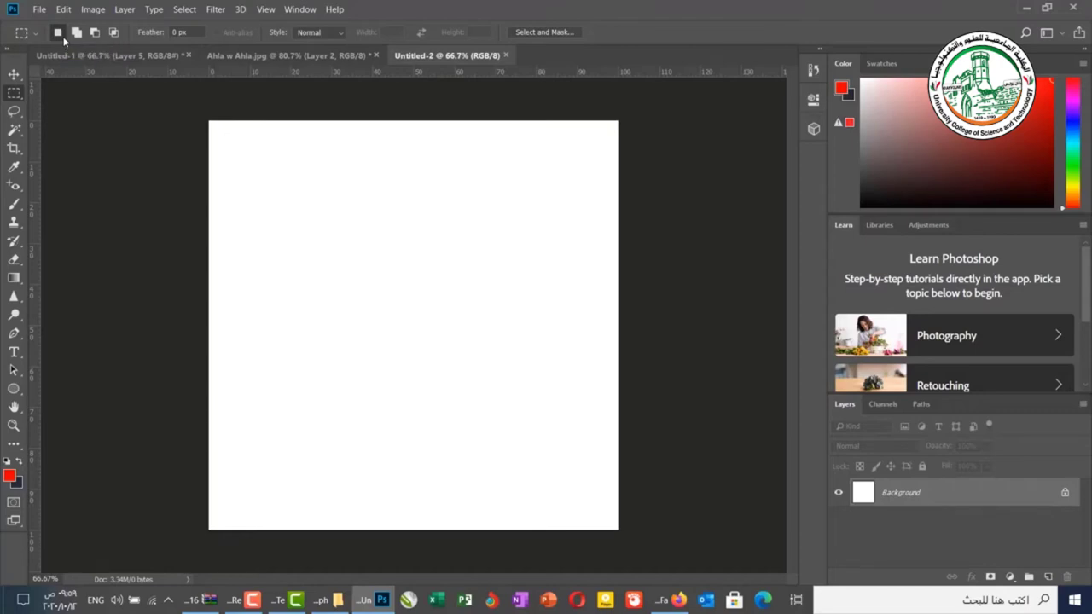
# Draw four rectangular marquees one after another on the blank canvas in New selection mode.
pyautogui.moveTo(268, 180); pyautogui.dragTo(322, 254)
pyautogui.moveTo(356, 202); pyautogui.dragTo(455, 356)
pyautogui.moveTo(348, 395); pyautogui.dragTo(257, 266)
pyautogui.moveTo(452, 198); pyautogui.dragTo(579, 330)
# Extend the selection with six overlapping rectangular marquees in Add to selection mode.
pyautogui.click(76, 32)
pyautogui.moveTo(260, 189); pyautogui.dragTo(302, 290)
pyautogui.moveTo(295, 383); pyautogui.dragTo(418, 466)
pyautogui.moveTo(376, 223); pyautogui.dragTo(410, 322)
pyautogui.moveTo(538, 169); pyautogui.dragTo(446, 308)
pyautogui.moveTo(511, 133); pyautogui.dragTo(373, 284)
pyautogui.moveTo(415, 239); pyautogui.dragTo(283, 205)
# Subtract four rectangular areas from the combined selection across the canvas.
pyautogui.moveTo(243, 163); pyautogui.dragTo(312, 336)
pyautogui.moveTo(297, 159); pyautogui.dragTo(433, 382)
pyautogui.moveTo(382, 340); pyautogui.dragTo(456, 453)
pyautogui.moveTo(572, 213); pyautogui.dragTo(462, 411)
# Reduce the selection by intersecting it with two rectangular marquees in the canvas's upper middle, using Intersect with selection mode.
pyautogui.click(113, 33)
pyautogui.moveTo(512, 364); pyautogui.dragTo(364, 195)
pyautogui.moveTo(416, 135); pyautogui.dragTo(482, 247)
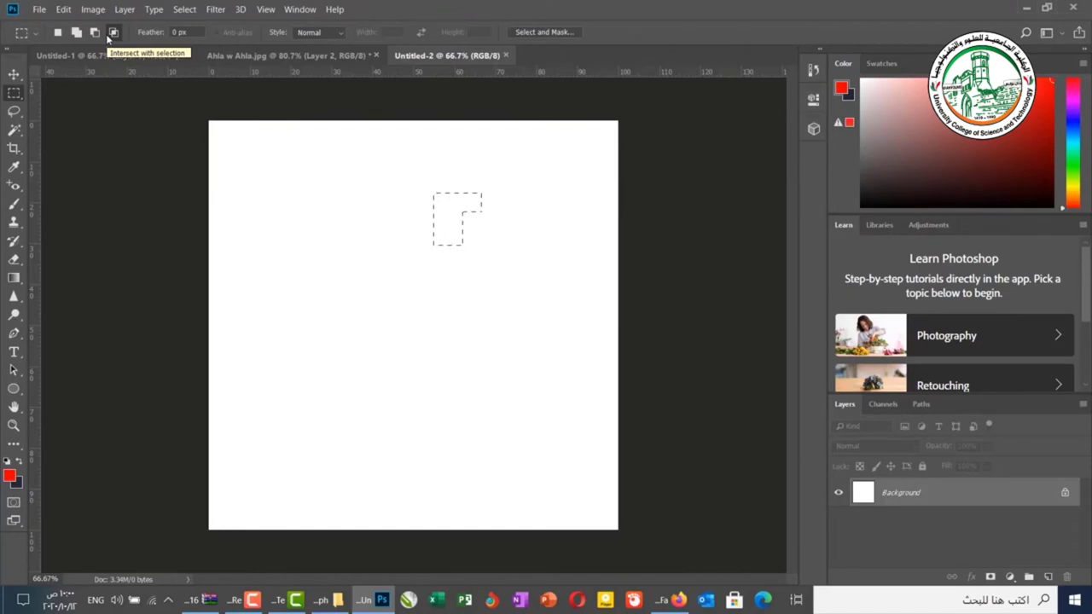
pyautogui.click(108, 36)
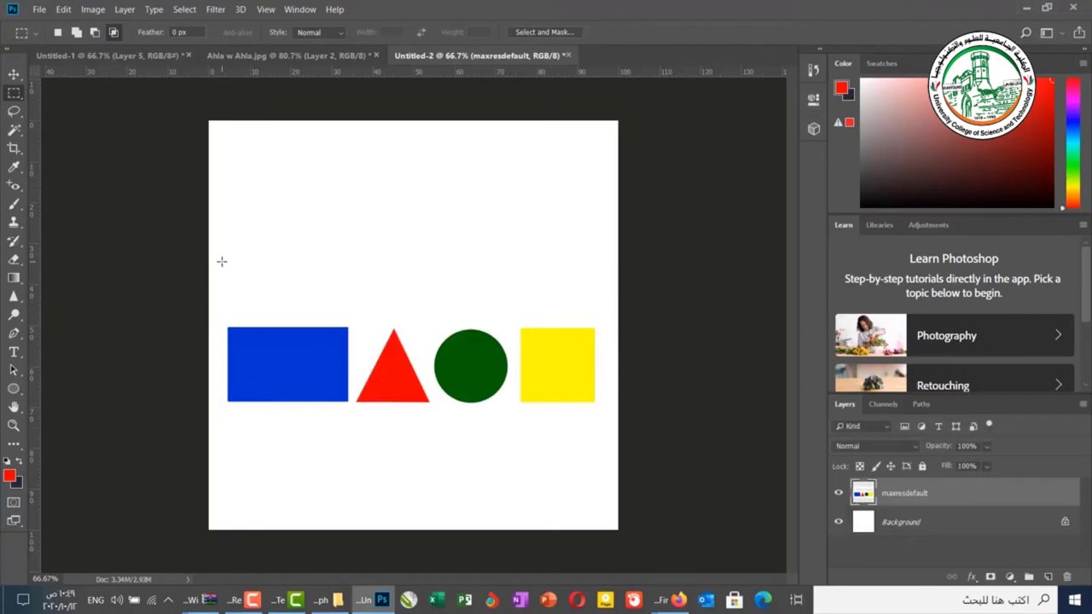
# Select the blue rectangle exactly along its edges with the Rectangular Marquee tool.
pyautogui.rightClick(14, 95)
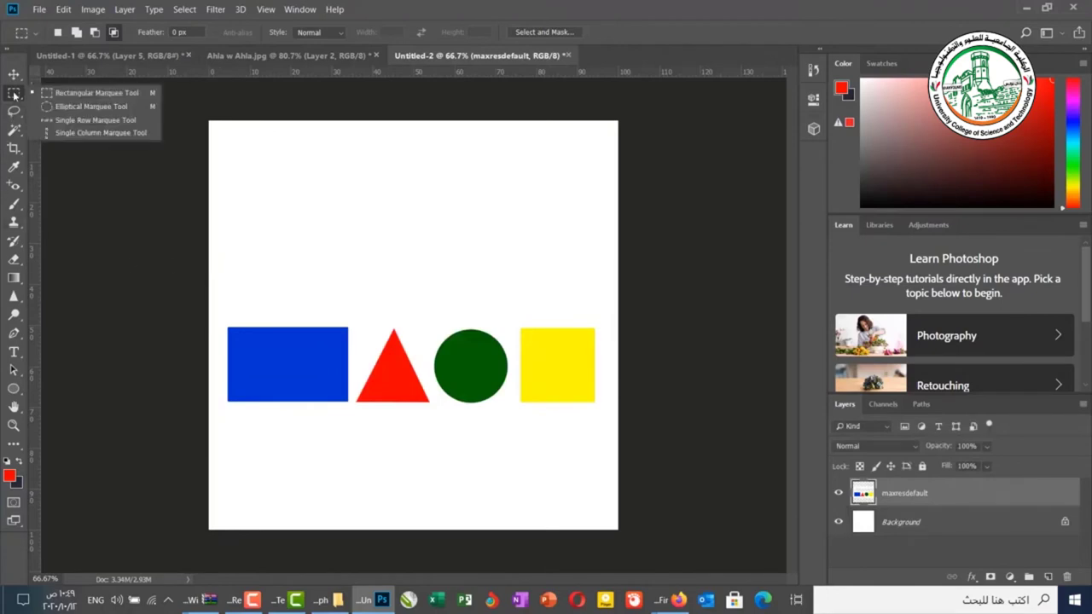
pyautogui.click(73, 96)
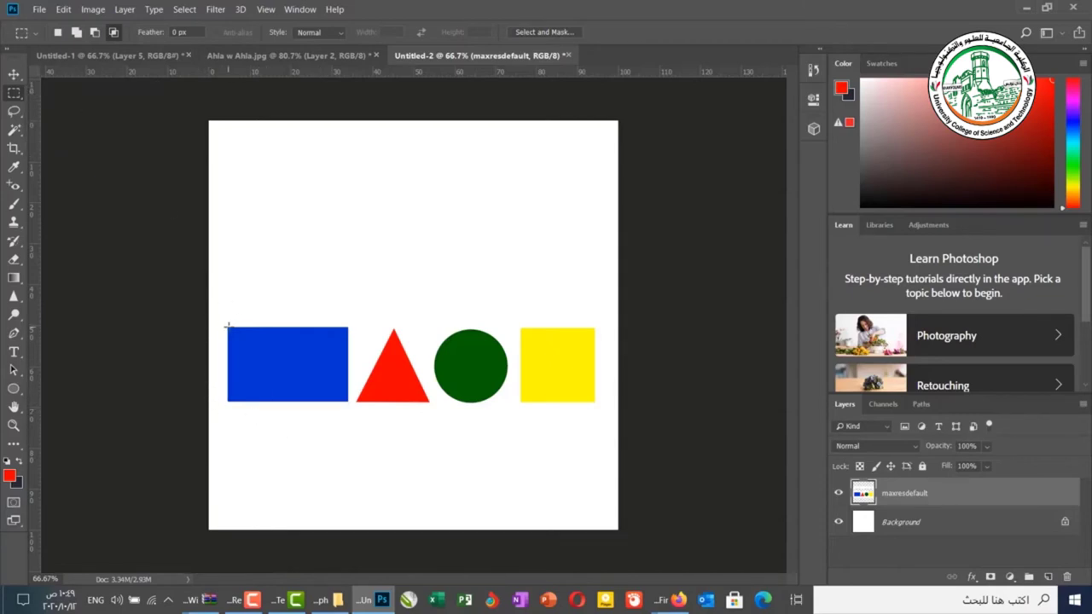
pyautogui.moveTo(300, 392); pyautogui.dragTo(347, 403)
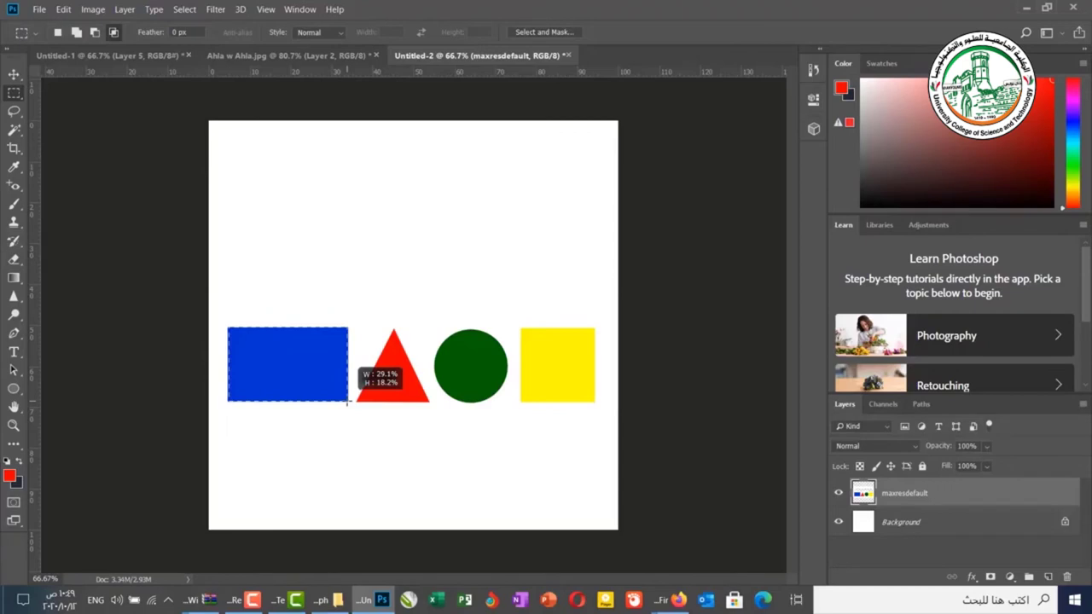
pyautogui.moveTo(347, 403); pyautogui.dragTo(348, 403)
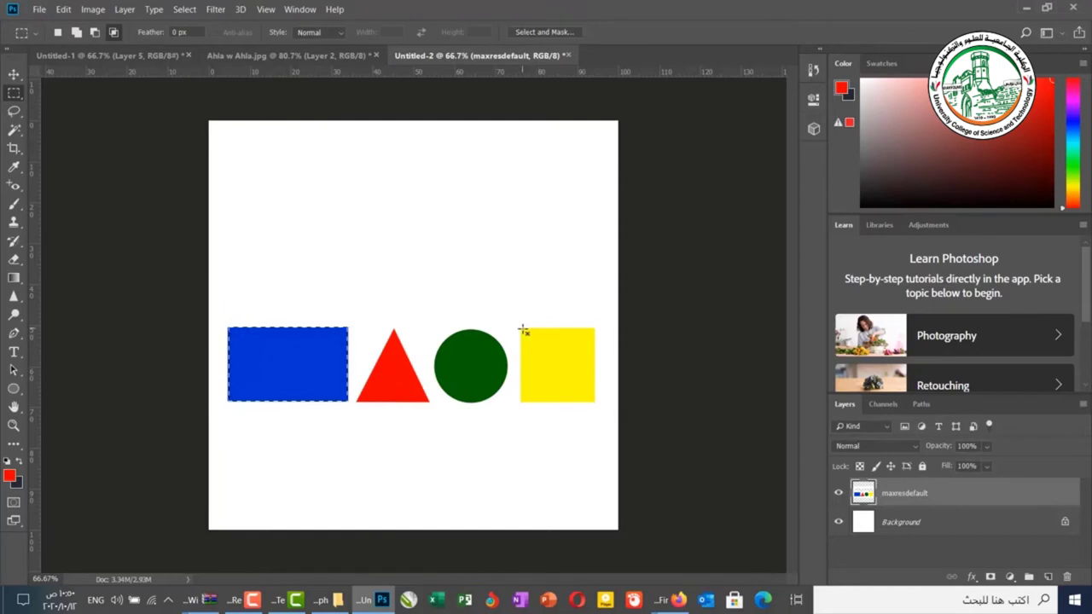
# In New selection mode, marquee the yellow square and then replace it with a selection around the blue rectangle.
pyautogui.click(58, 31)
pyautogui.moveTo(522, 329); pyautogui.dragTo(595, 403)
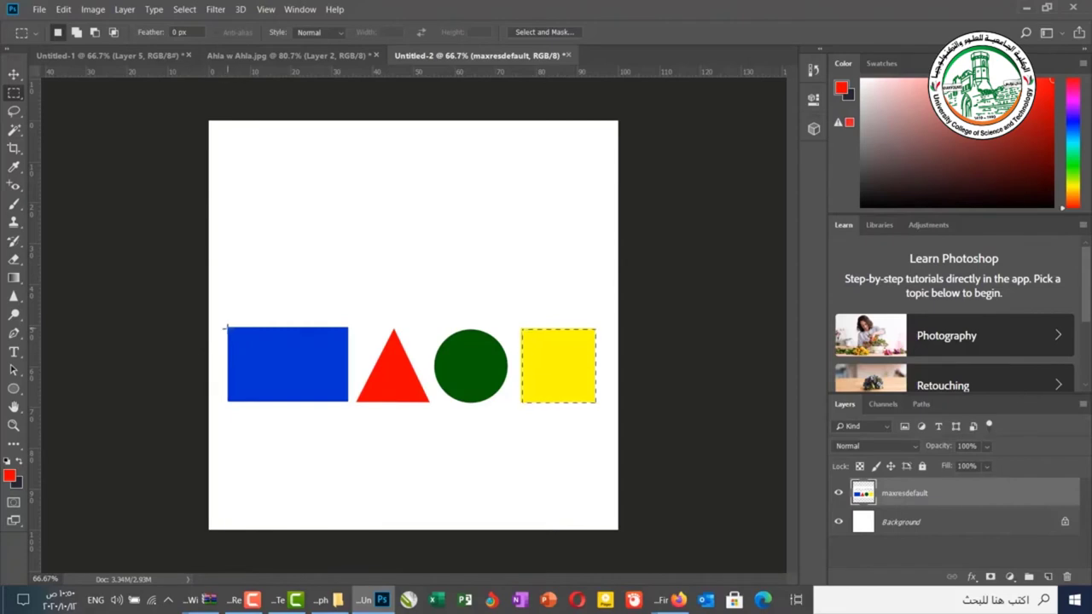
pyautogui.moveTo(225, 326); pyautogui.dragTo(346, 404)
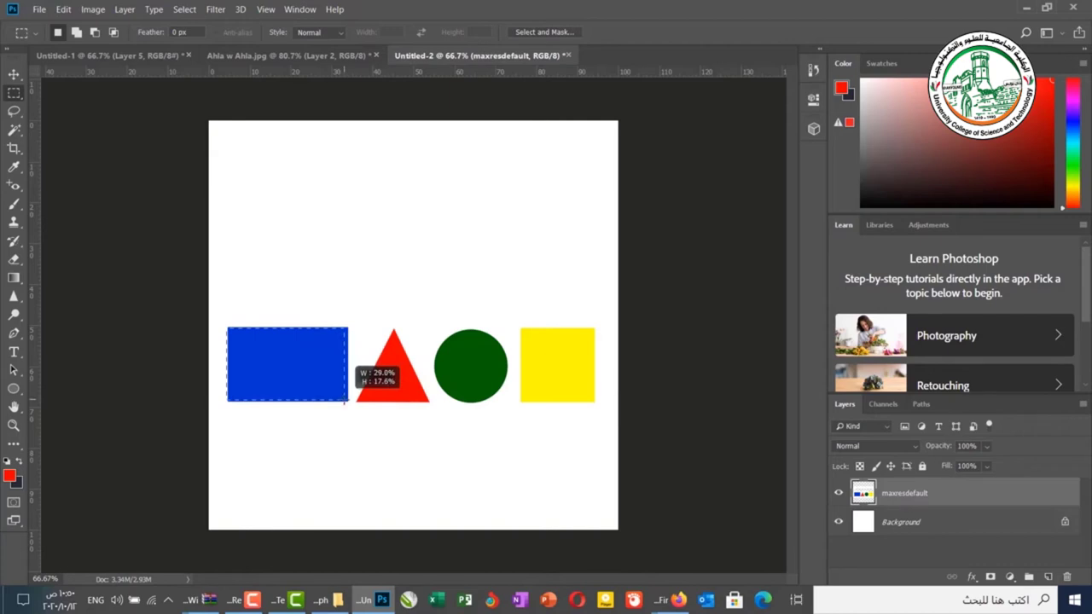
pyautogui.moveTo(345, 403); pyautogui.dragTo(344, 403)
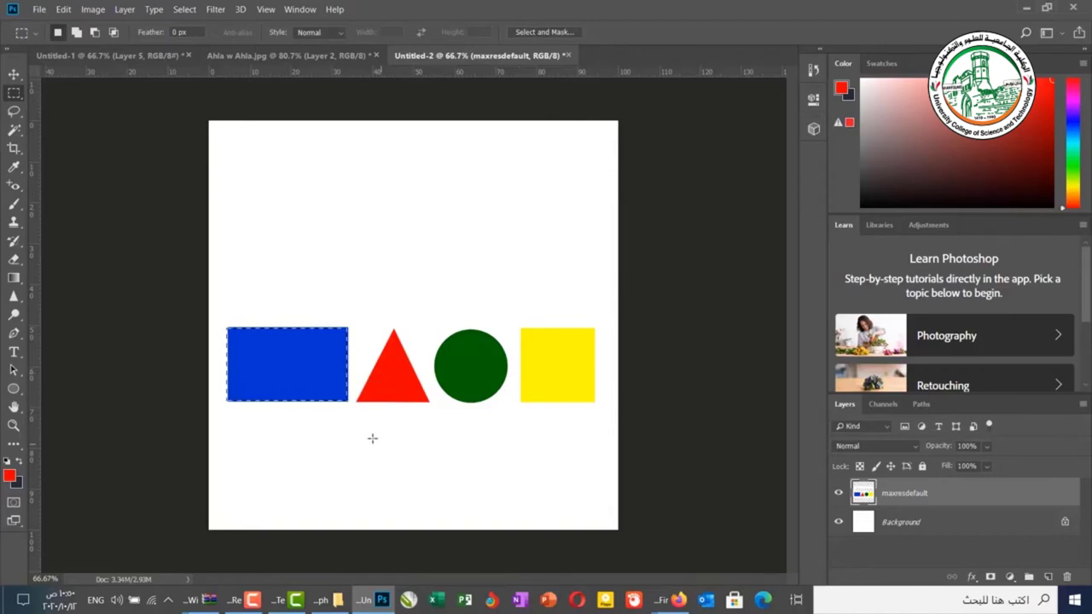
# Add the yellow square to the selection, then marquee the area from the blue rectangle to the middle of the green circle.
pyautogui.click(76, 34)
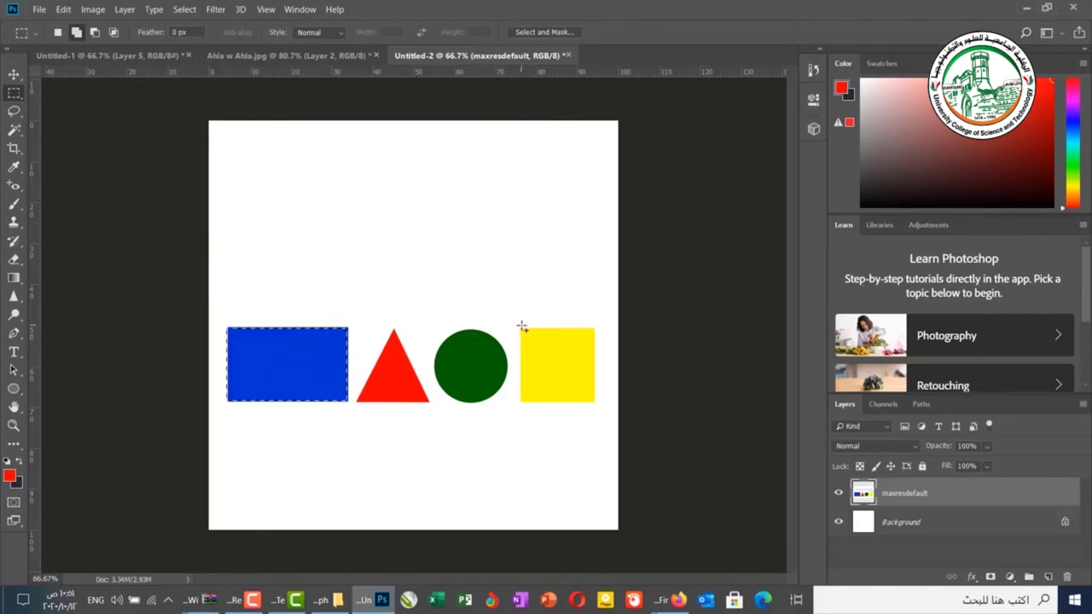
pyautogui.moveTo(521, 326); pyautogui.dragTo(596, 415)
pyautogui.moveTo(226, 327); pyautogui.dragTo(466, 404)
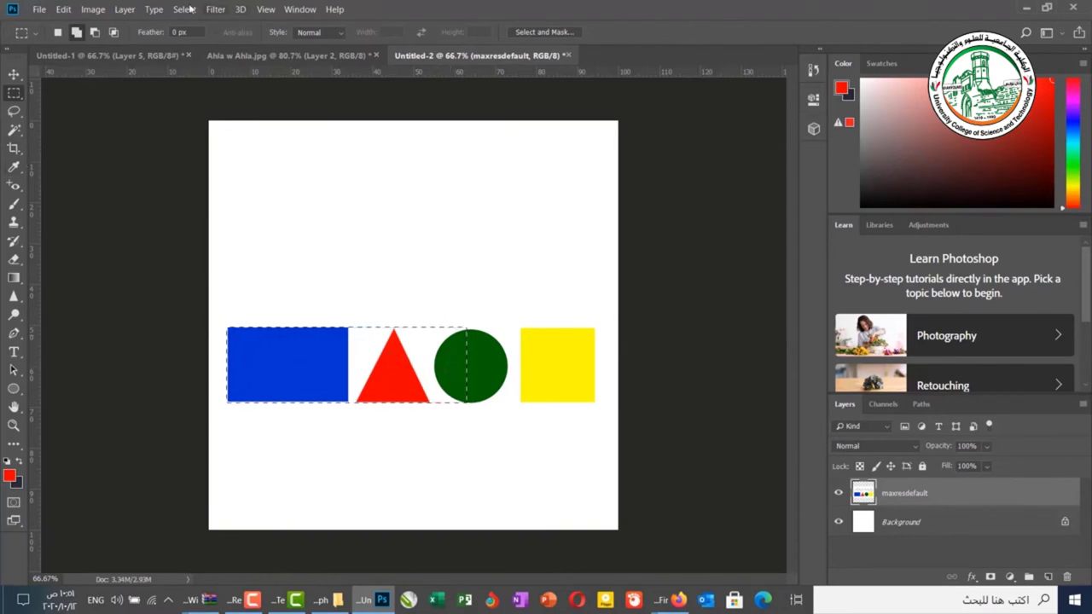
# Subtract a large marquee over the triangle, circle and square from the selection, and separately intersect it with one over the circle and square.
pyautogui.click(100, 32)
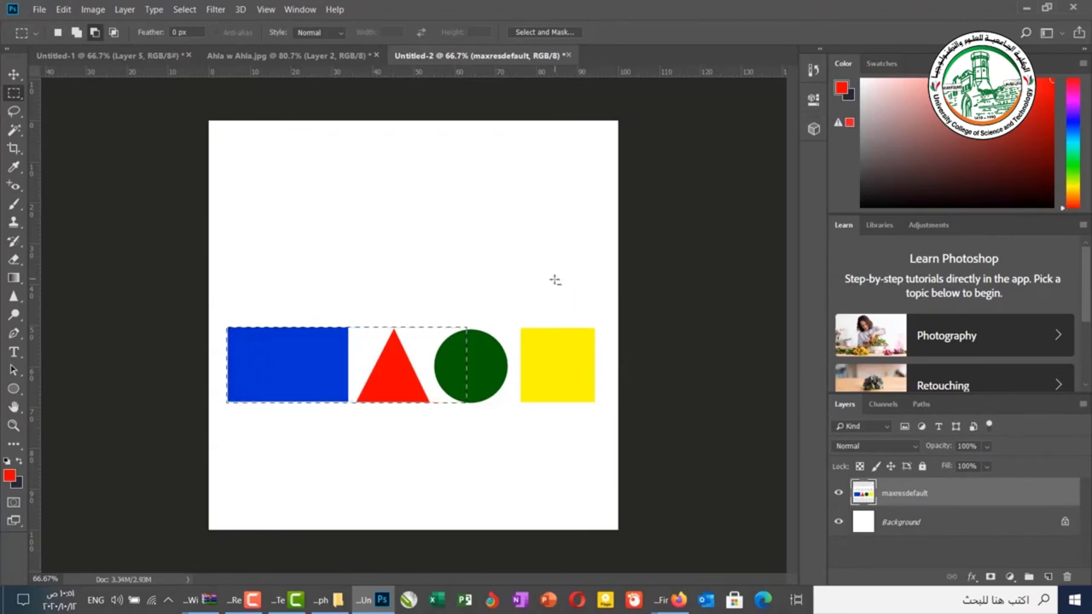
pyautogui.moveTo(555, 280); pyautogui.dragTo(349, 471)
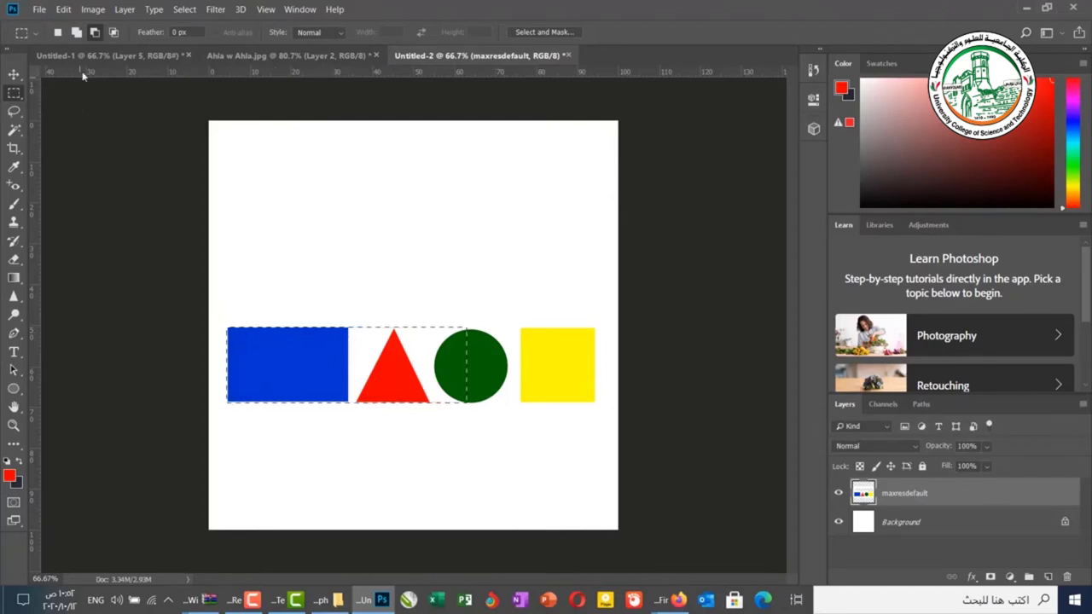
pyautogui.click(113, 34)
pyautogui.moveTo(581, 258); pyautogui.dragTo(436, 475)
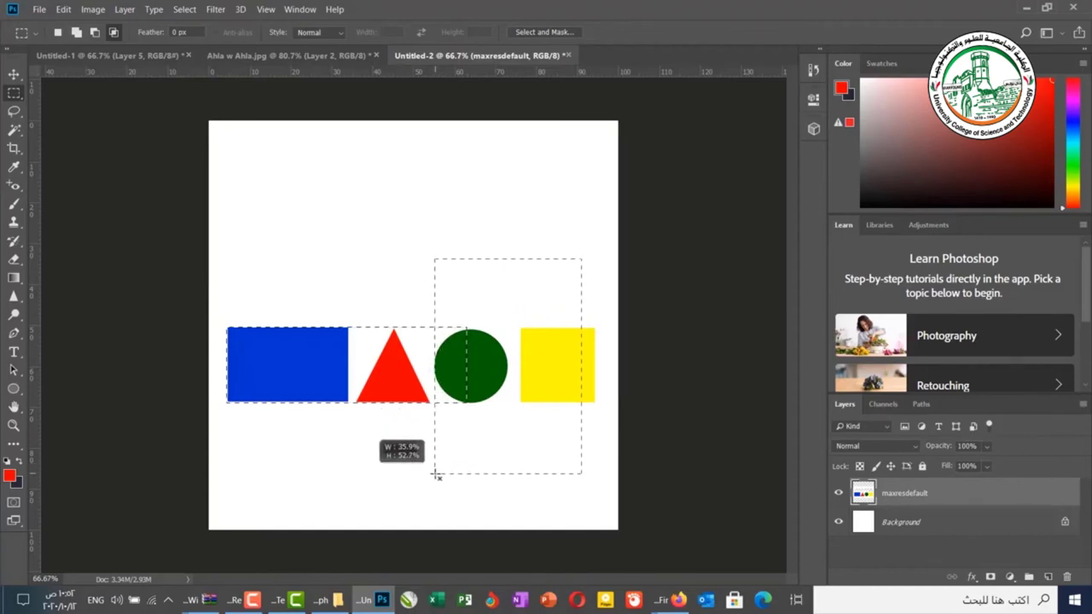
pyautogui.moveTo(435, 475); pyautogui.dragTo(435, 474)
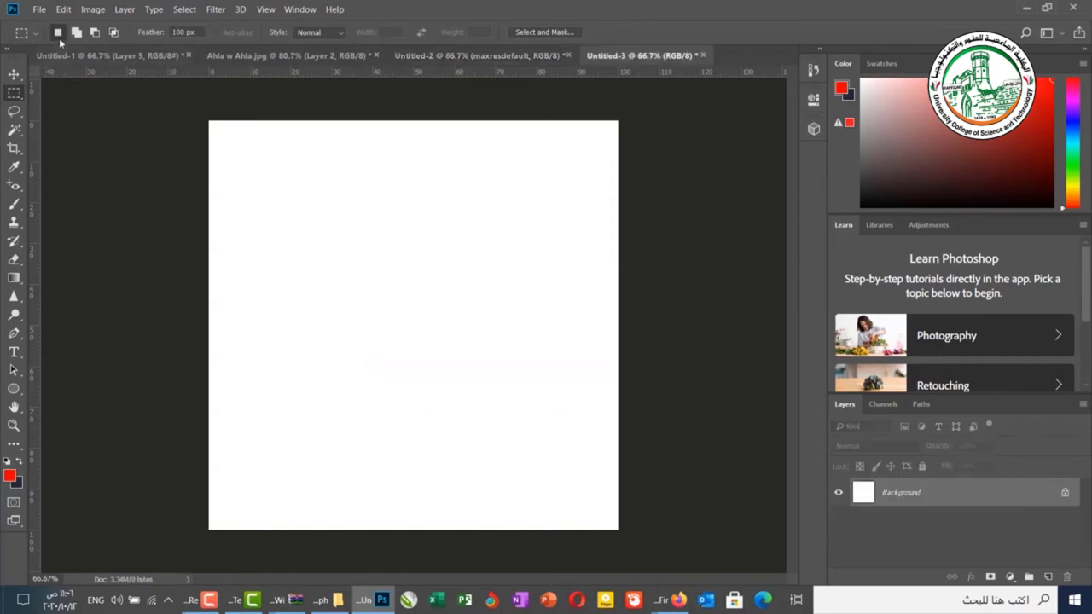
# Set the marquee's feather to 100 px and draw a selection about 34% by 30% of the blank Untitled-3 canvas in its upper part.
pyautogui.click(77, 32)
pyautogui.doubleClick(177, 32)
pyautogui.write('0')
pyautogui.write('100')
pyautogui.press('Return')
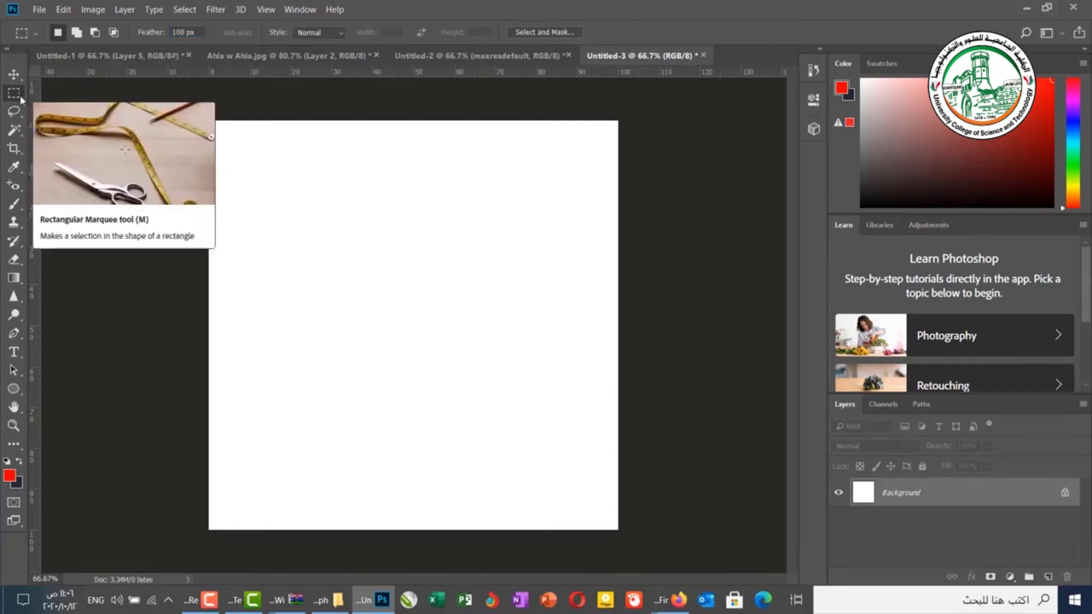
pyautogui.moveTo(309, 189); pyautogui.dragTo(446, 310)
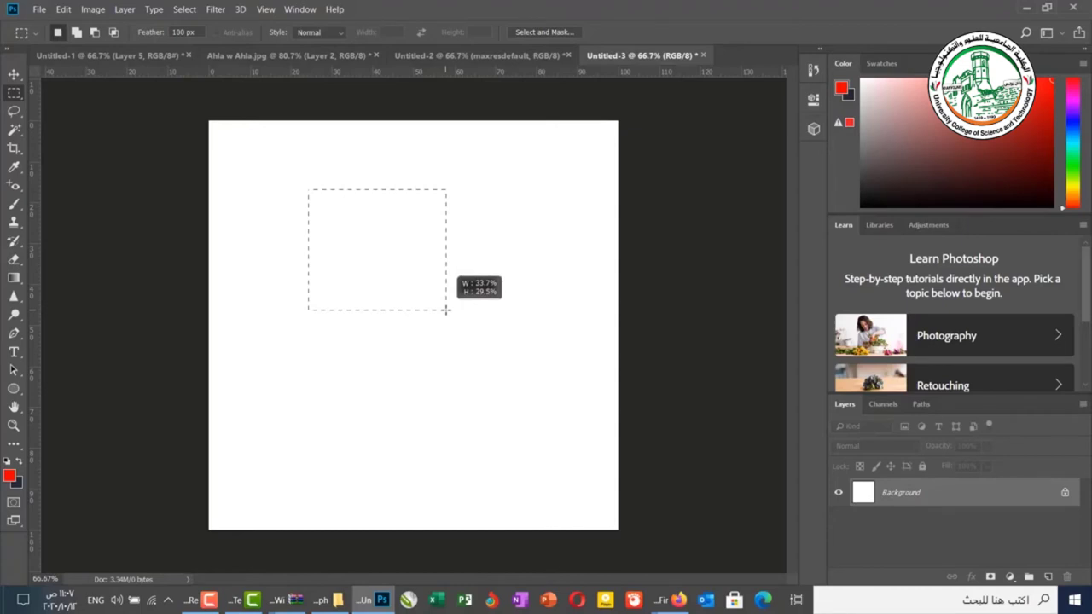
pyautogui.moveTo(445, 310); pyautogui.dragTo(446, 310)
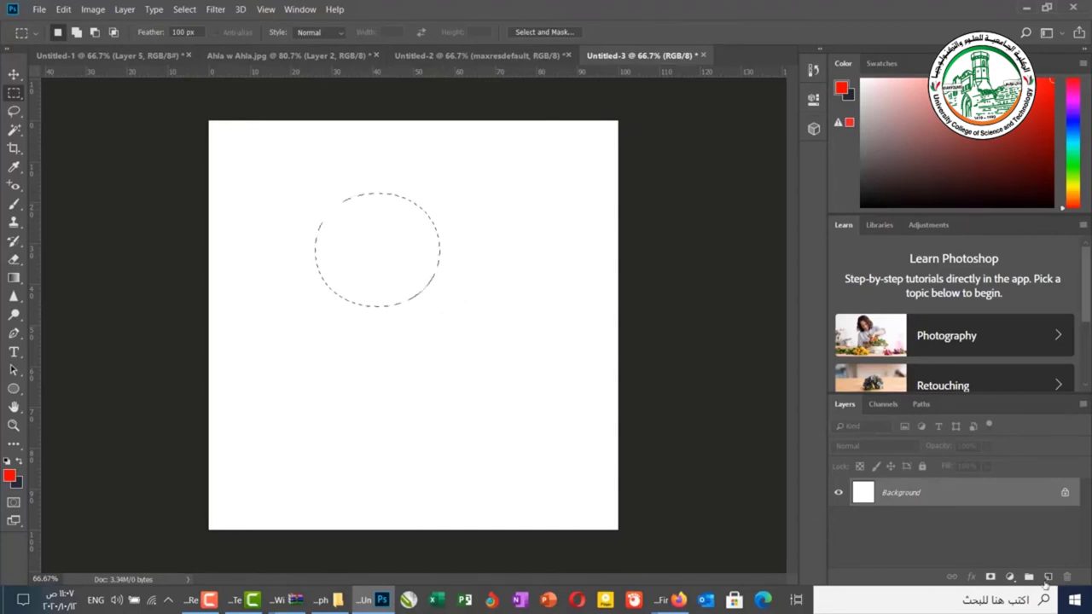
# Create a new layer and fill the feathered selection with the dark background colour, then with the red foreground colour.
pyautogui.click(1048, 578)
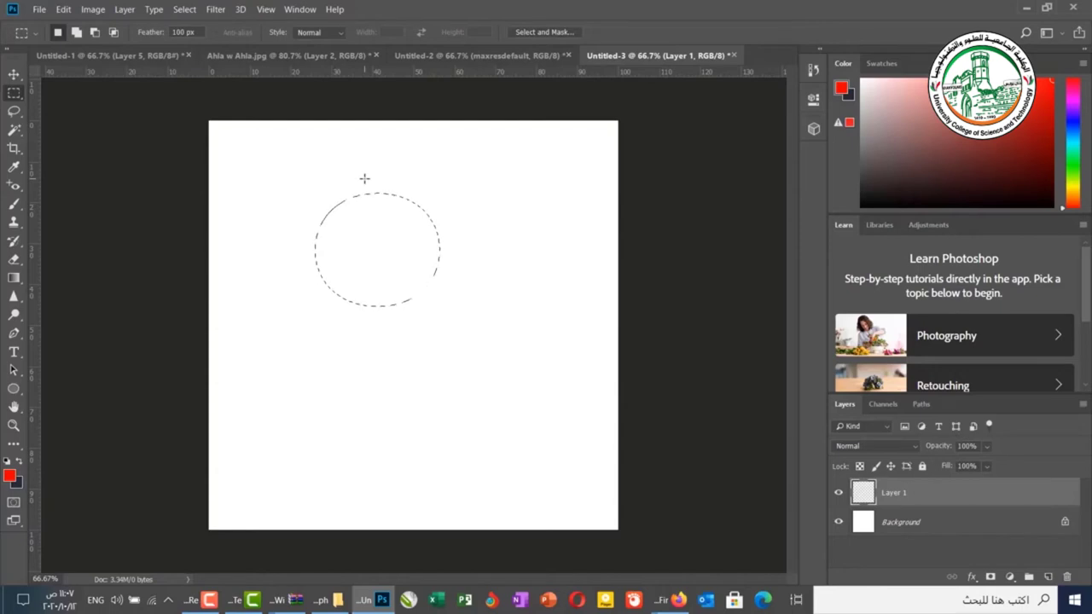
pyautogui.hotkey('ctrl', 'BackSpace')
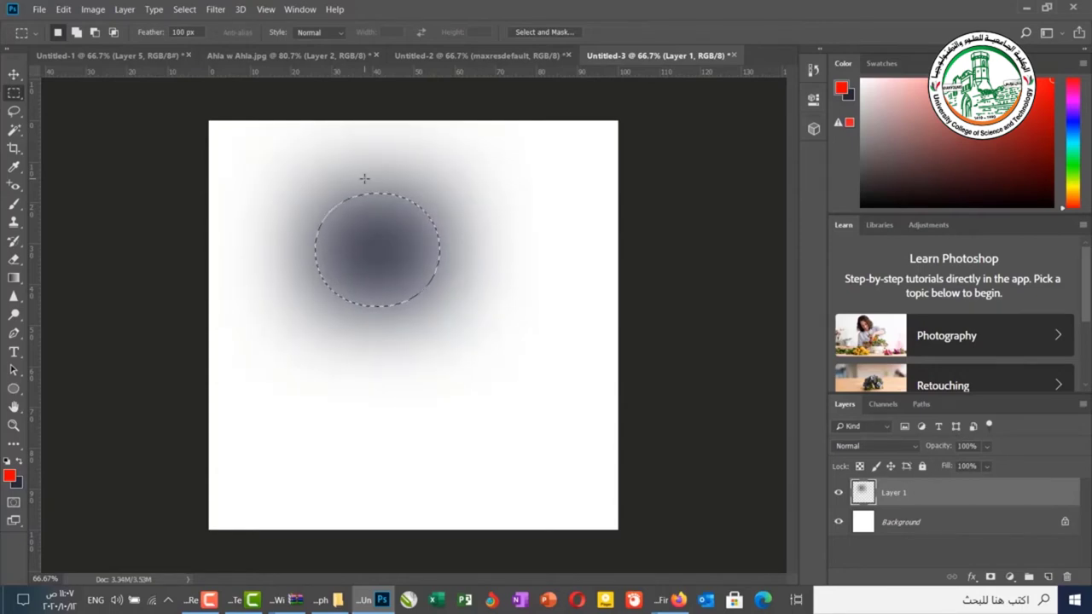
pyautogui.hotkey('alt', 'BackSpace')
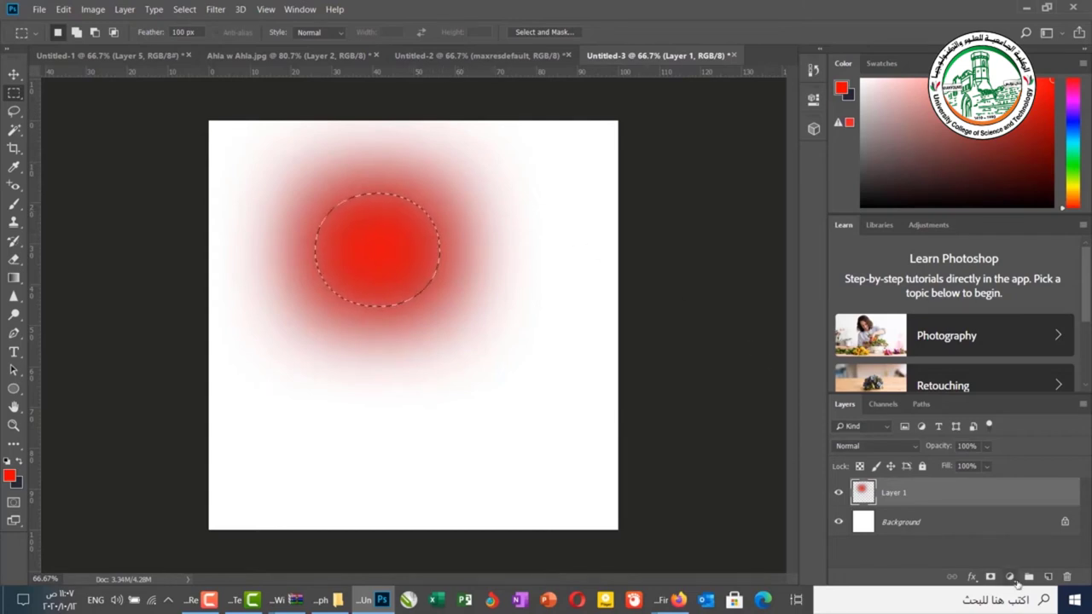
# Add a layer beneath the red glow, fill its feathered selection with the dark background colour, then deselect and fill the whole layer with it.
pyautogui.click(1048, 577)
pyautogui.moveTo(907, 497); pyautogui.dragTo(907, 532)
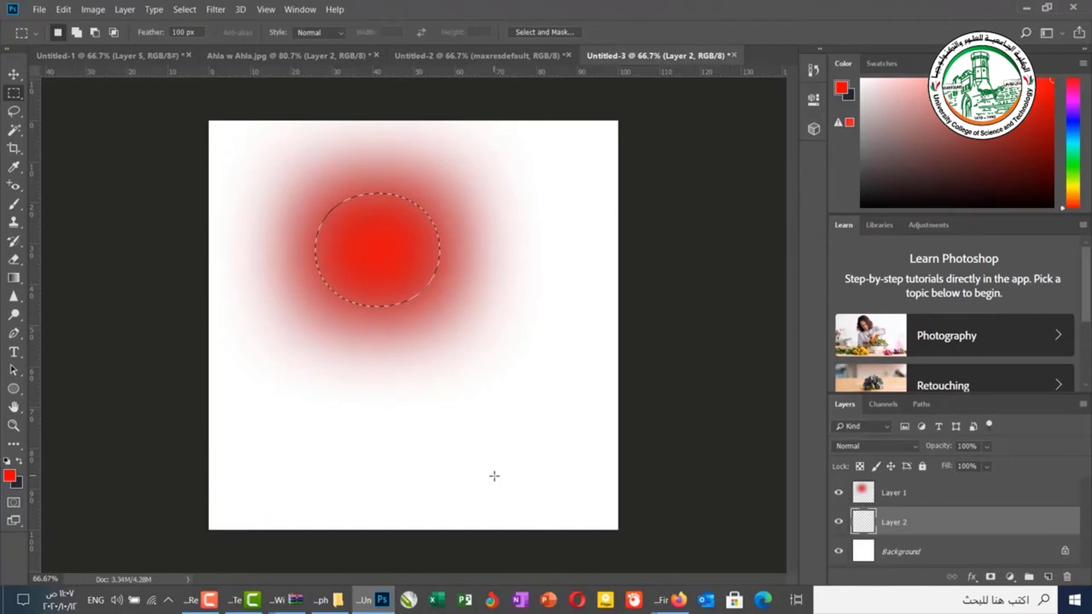
pyautogui.hotkey('ctrl', 'BackSpace')
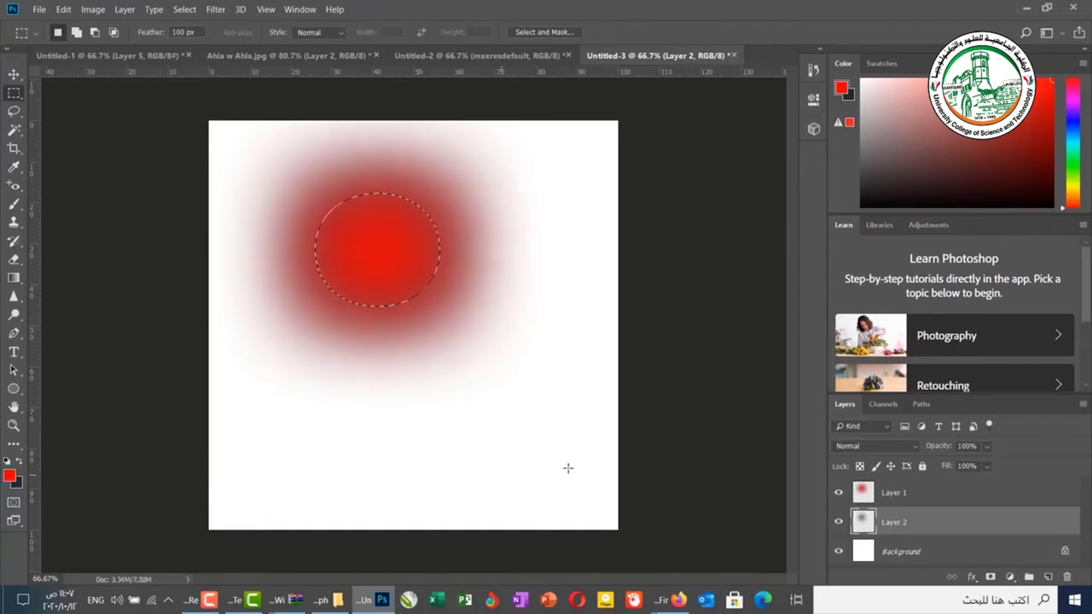
pyautogui.hotkey('ctrl', 'd')
pyautogui.hotkey('ctrl', 'BackSpace')
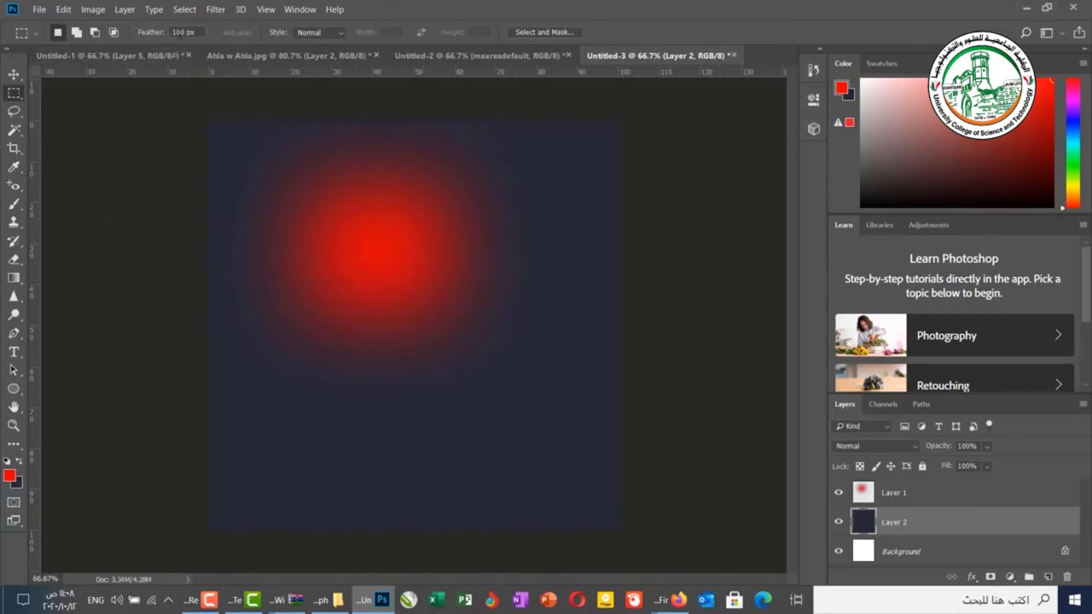
# Set the feather to 0 px, fill a rectangular selection below the glow with the red foreground colour, and deselect it.
pyautogui.doubleClick(181, 32)
pyautogui.write('0')
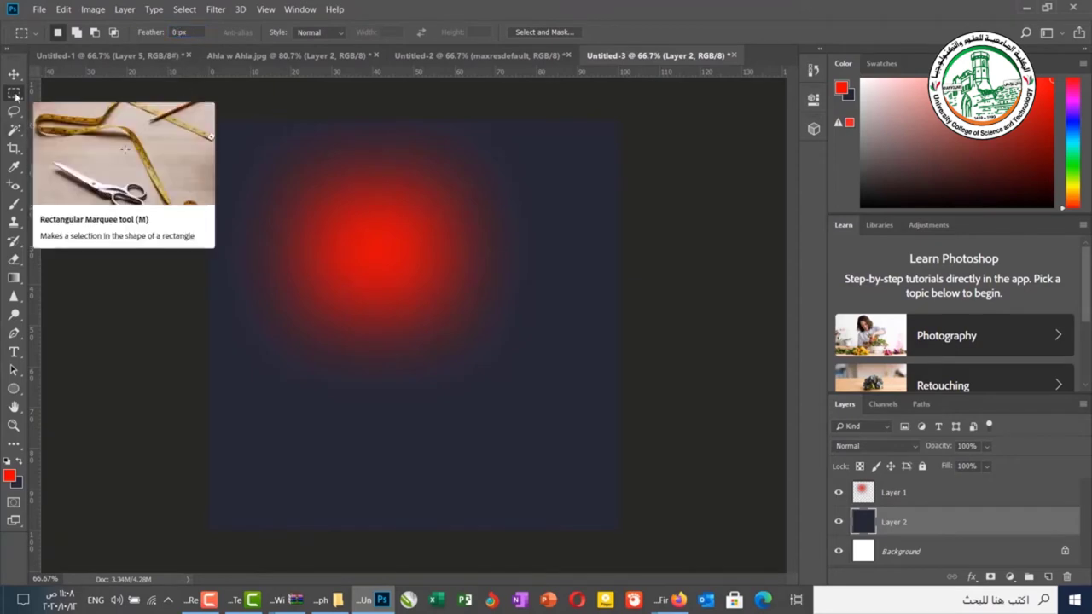
pyautogui.moveTo(263, 395); pyautogui.dragTo(398, 477)
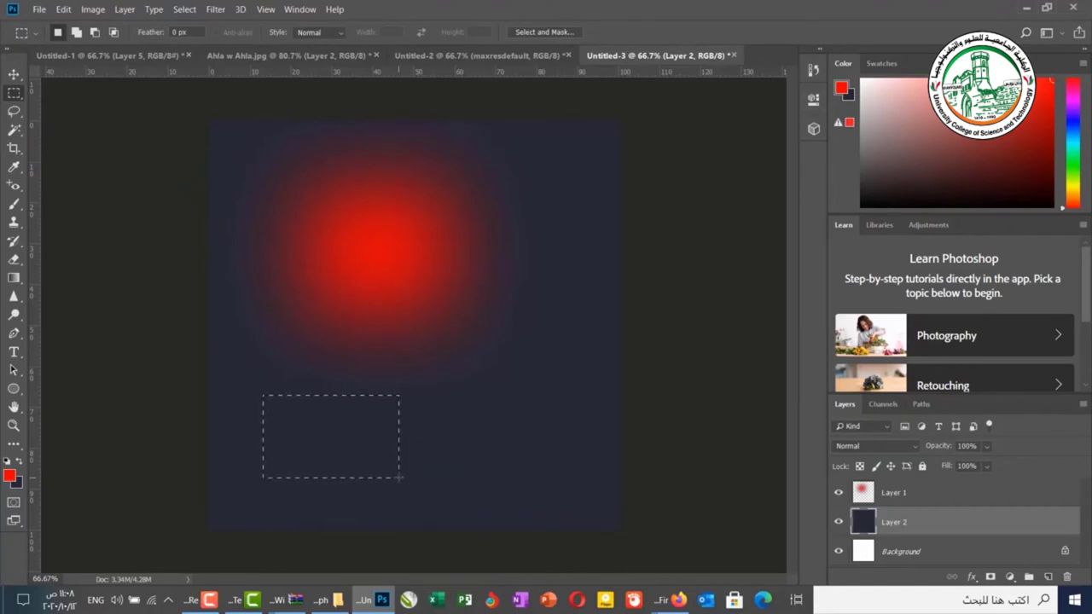
pyautogui.hotkey('alt', 'BackSpace')
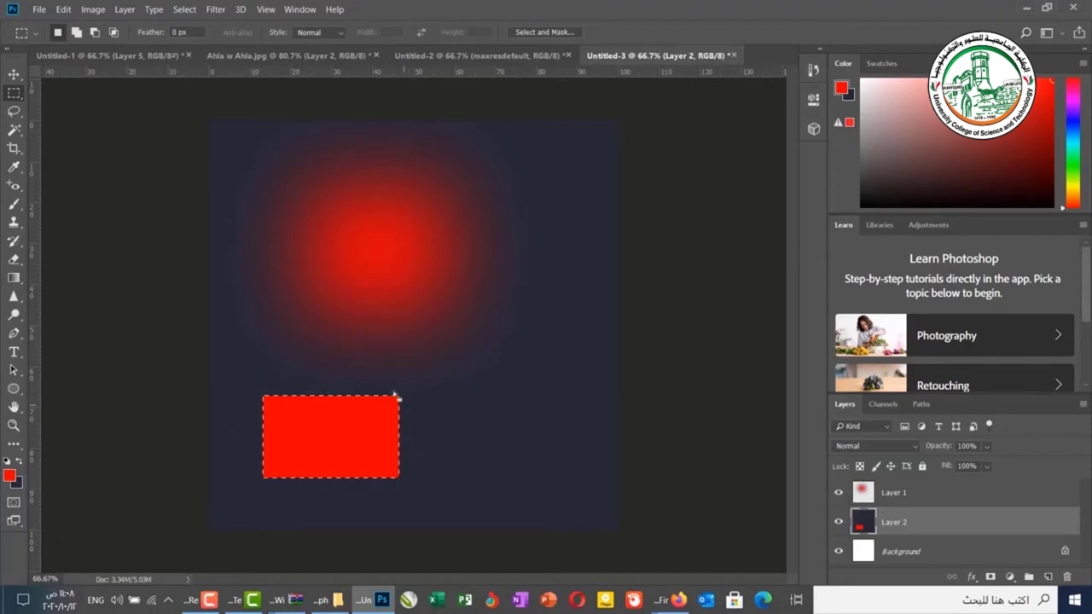
pyautogui.click(242, 406)
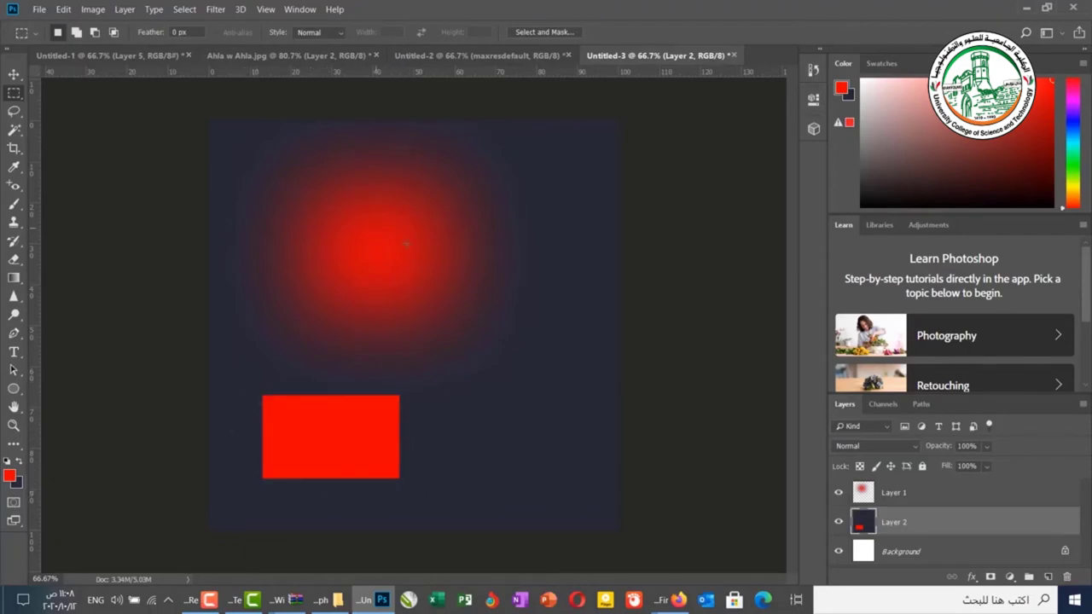
# Set the marquee style to Fixed Ratio with width 2 and height 1, and draw two test selections beside the red glow.
pyautogui.click(317, 34)
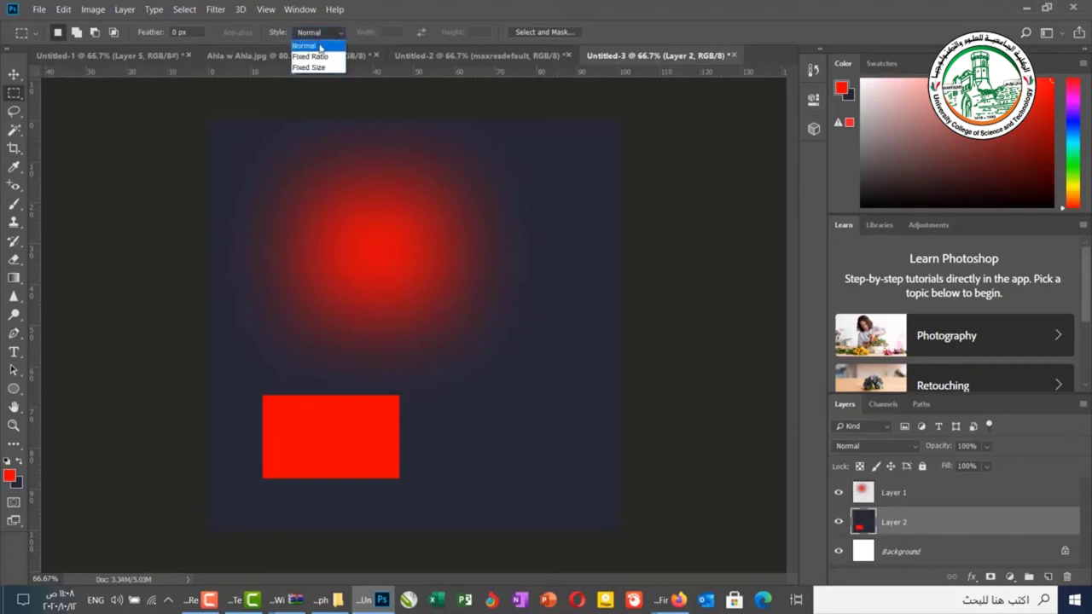
pyautogui.click(322, 58)
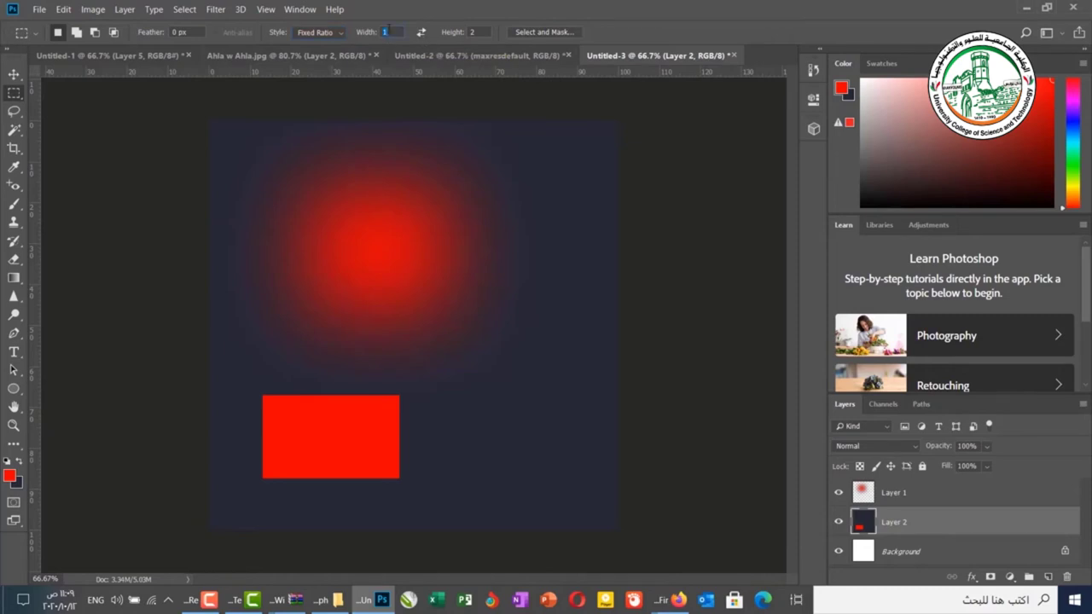
pyautogui.write('2')
pyautogui.click(483, 33)
pyautogui.write('1')
pyautogui.moveTo(524, 189); pyautogui.dragTo(582, 282)
pyautogui.moveTo(509, 194); pyautogui.dragTo(602, 436)
# Switch the marquee style to Fixed Size and place two selections in the area beside the red glow.
pyautogui.click(314, 31)
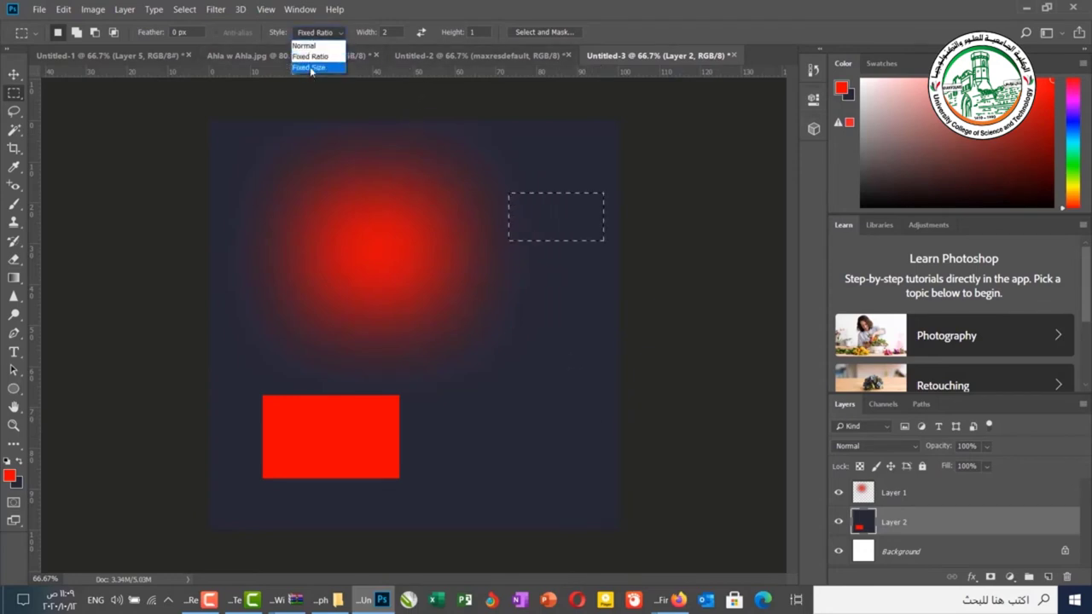
pyautogui.click(310, 67)
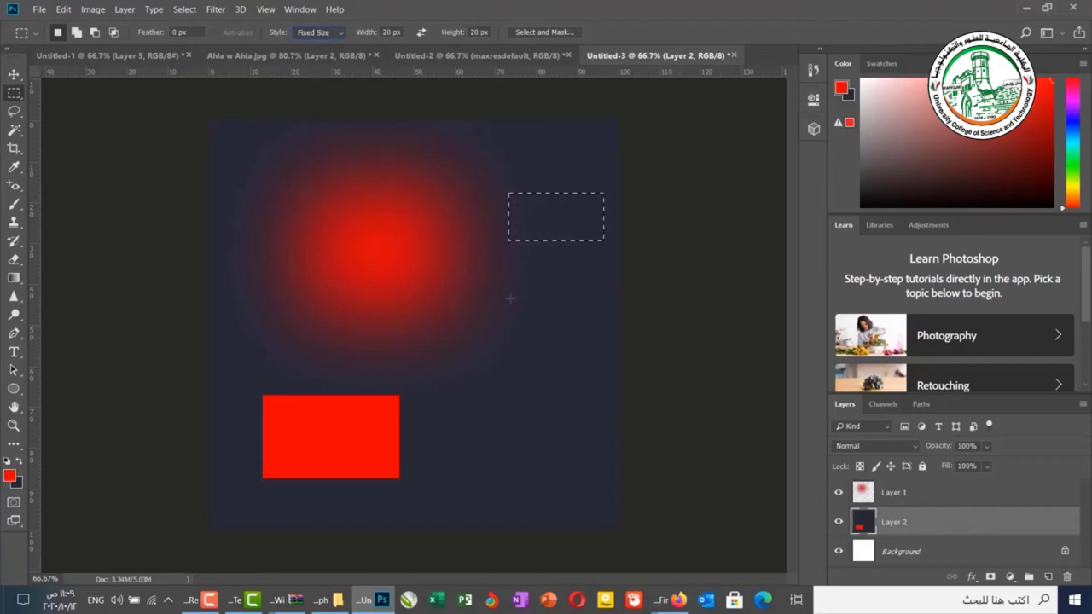
pyautogui.moveTo(576, 313); pyautogui.dragTo(532, 338)
pyautogui.moveTo(534, 341); pyautogui.dragTo(492, 284)
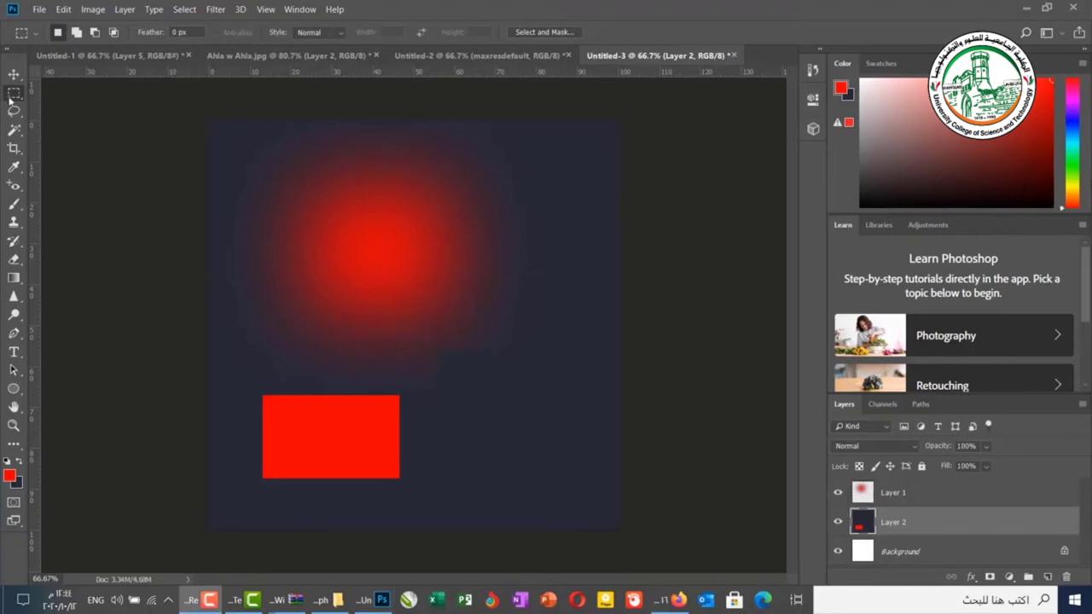
# Open Select and Mask for Layer 2, set the view mode to Onion Skin, and try different transparency values.
pyautogui.click(555, 32)
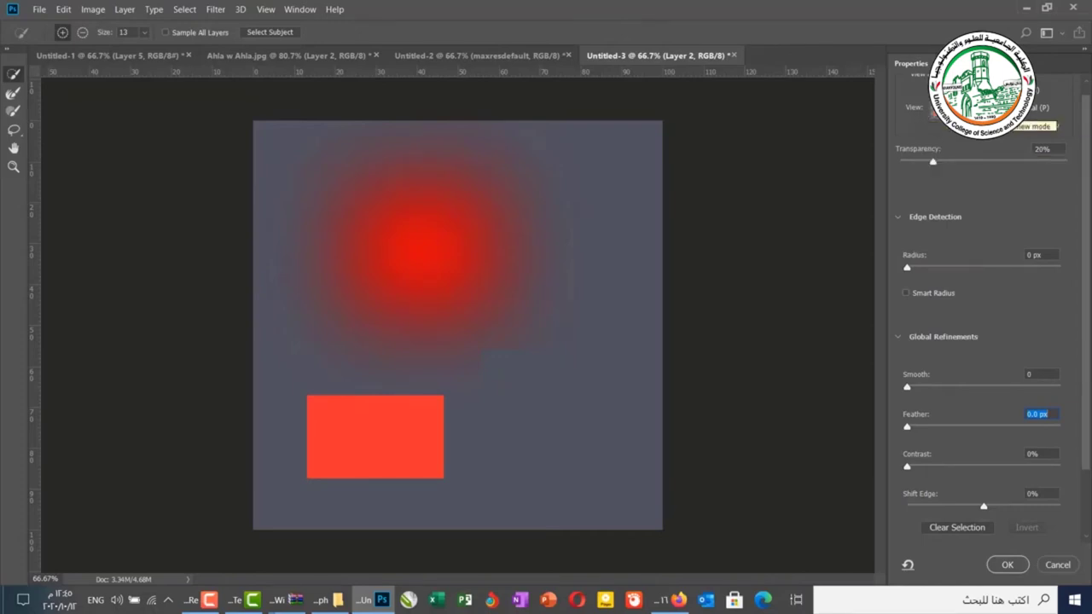
pyautogui.click(935, 111)
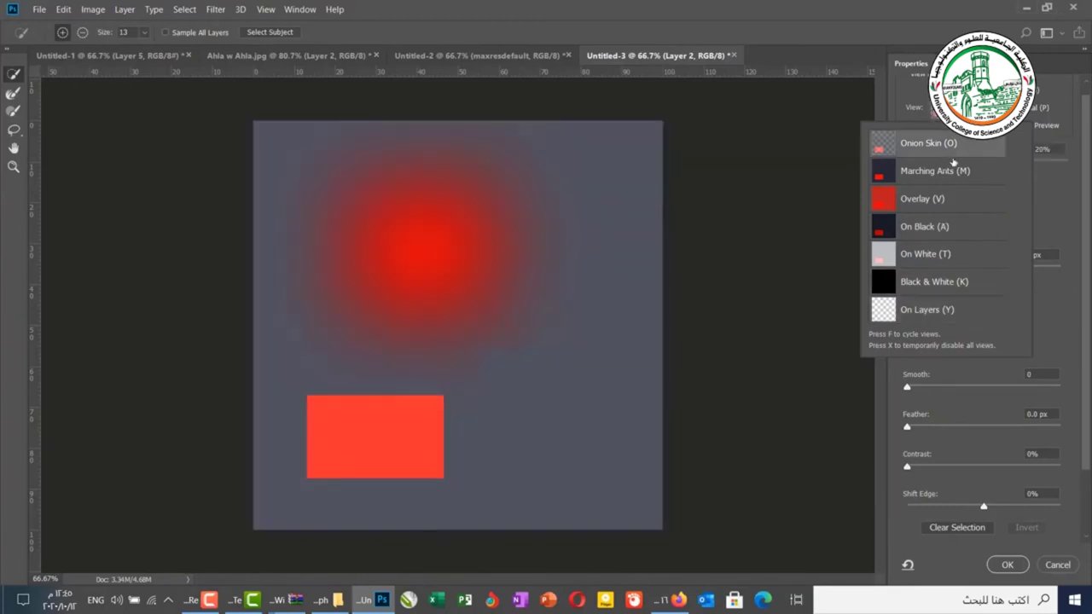
pyautogui.click(928, 142)
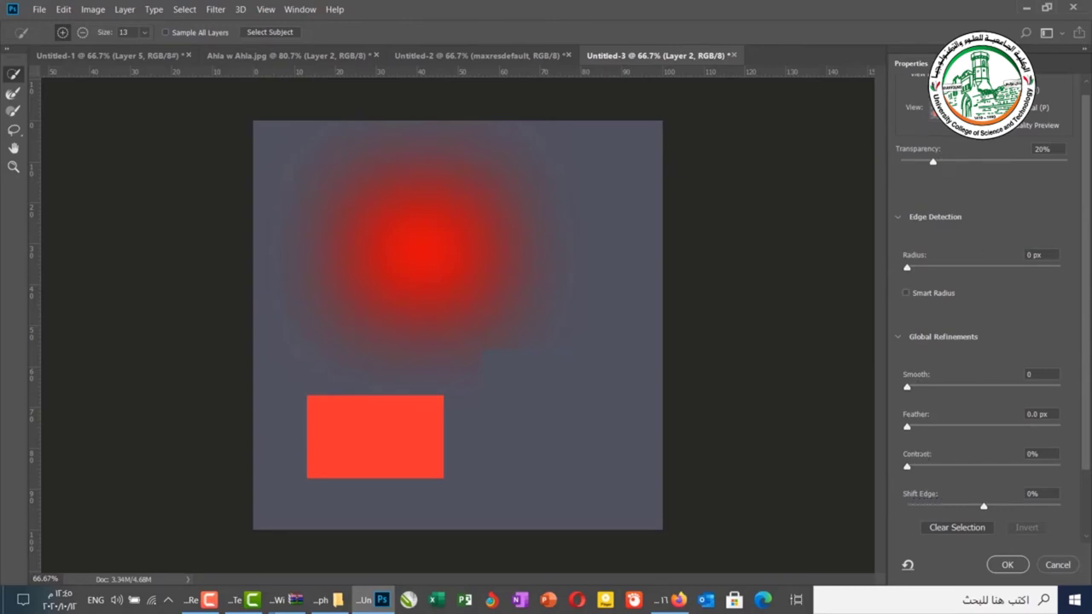
pyautogui.moveTo(935, 164); pyautogui.dragTo(996, 175)
pyautogui.moveTo(987, 175); pyautogui.dragTo(952, 162)
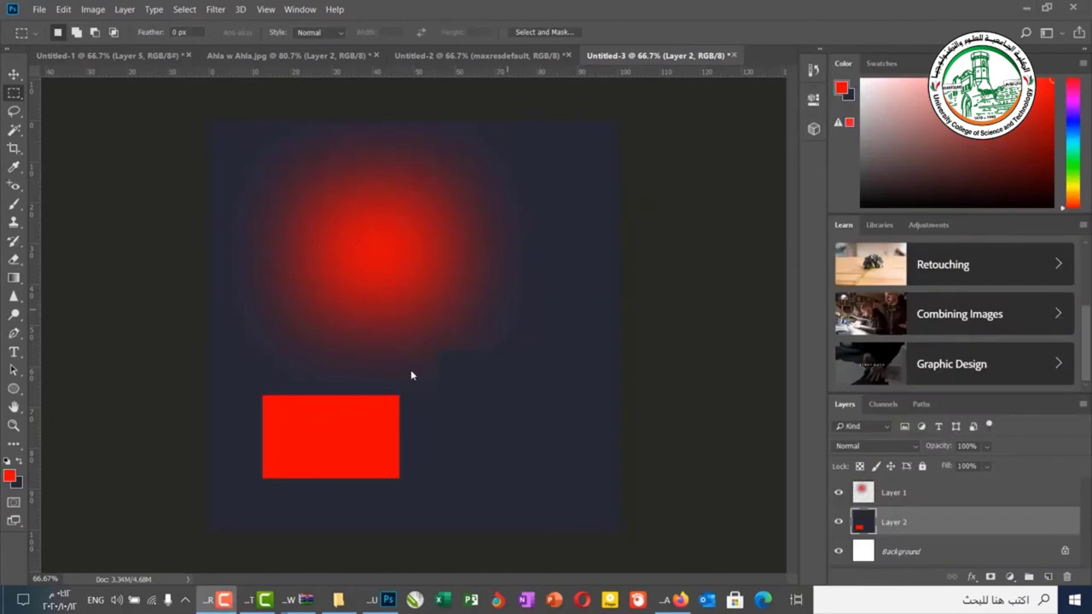
pyautogui.rightClick(18, 95)
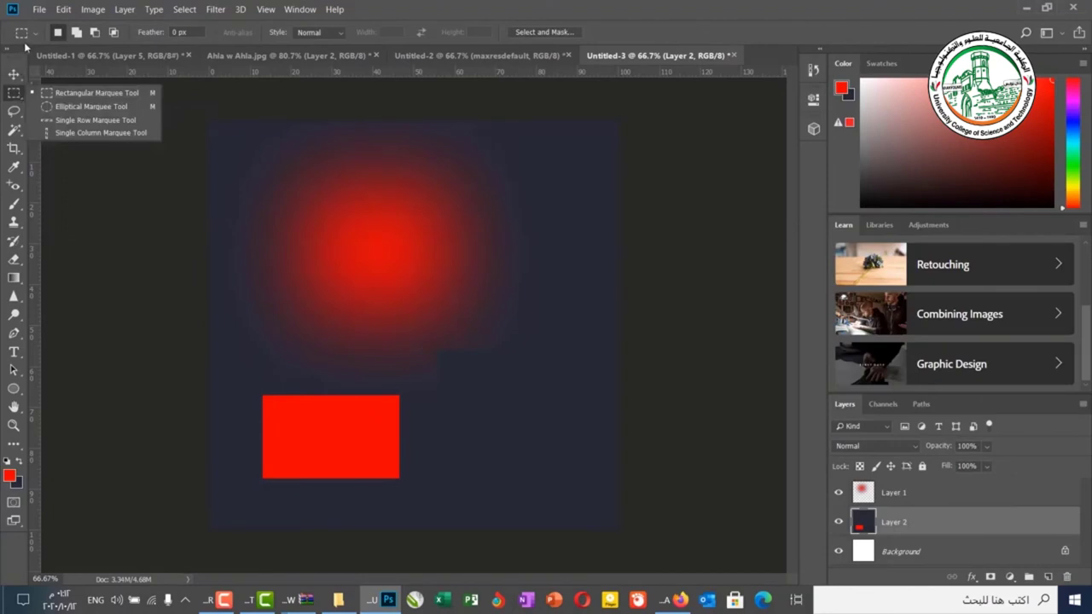
pyautogui.click(604, 29)
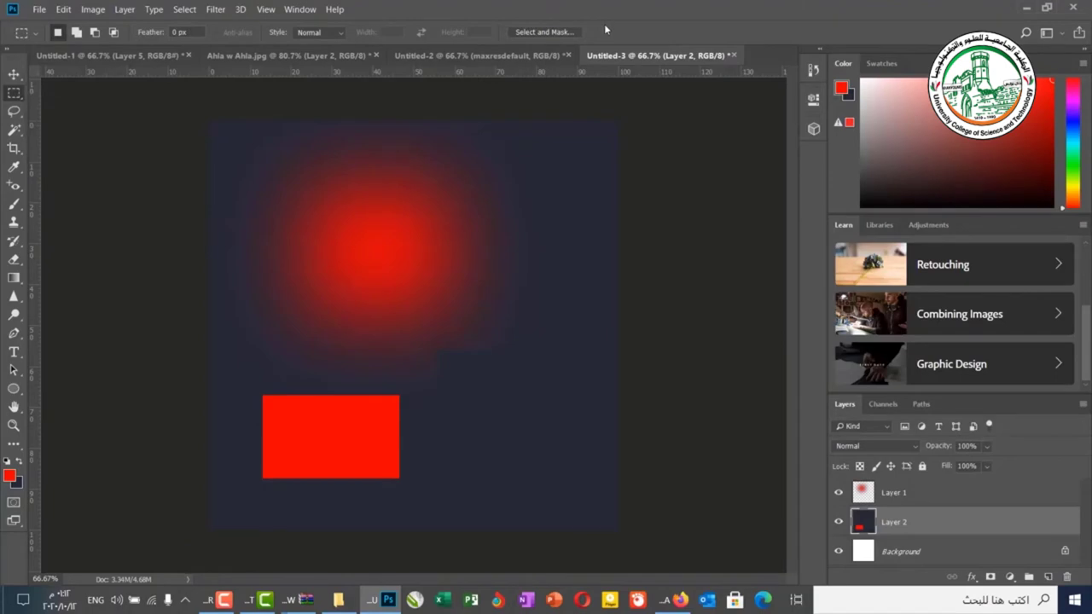
pyautogui.rightClick(13, 96)
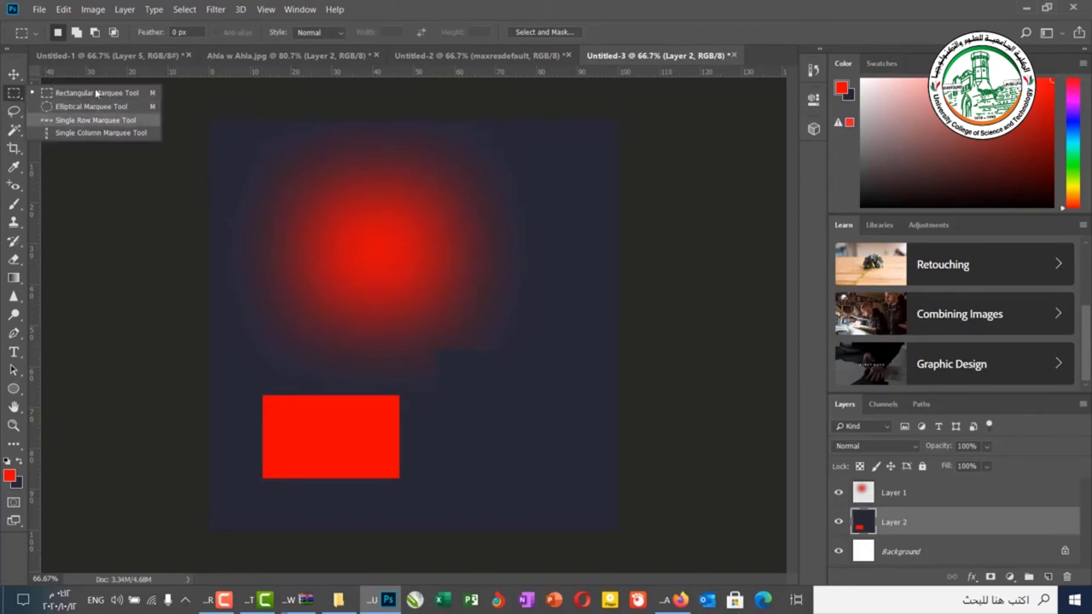
pyautogui.click(105, 169)
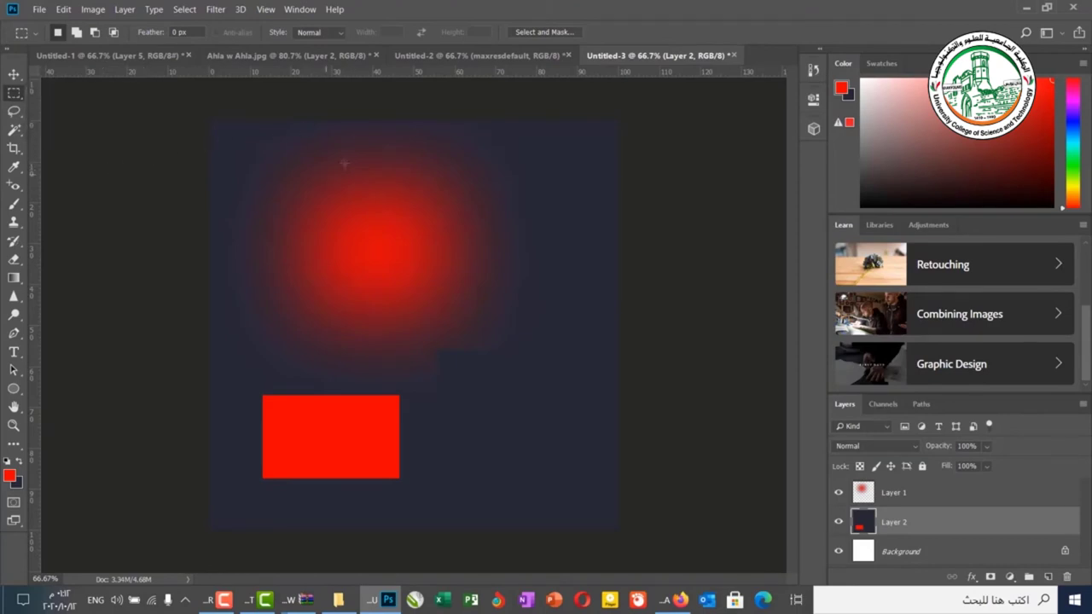
# Create a new document 1080 pixels wide and 1080 pixels high.
pyautogui.rightClick(787, 56)
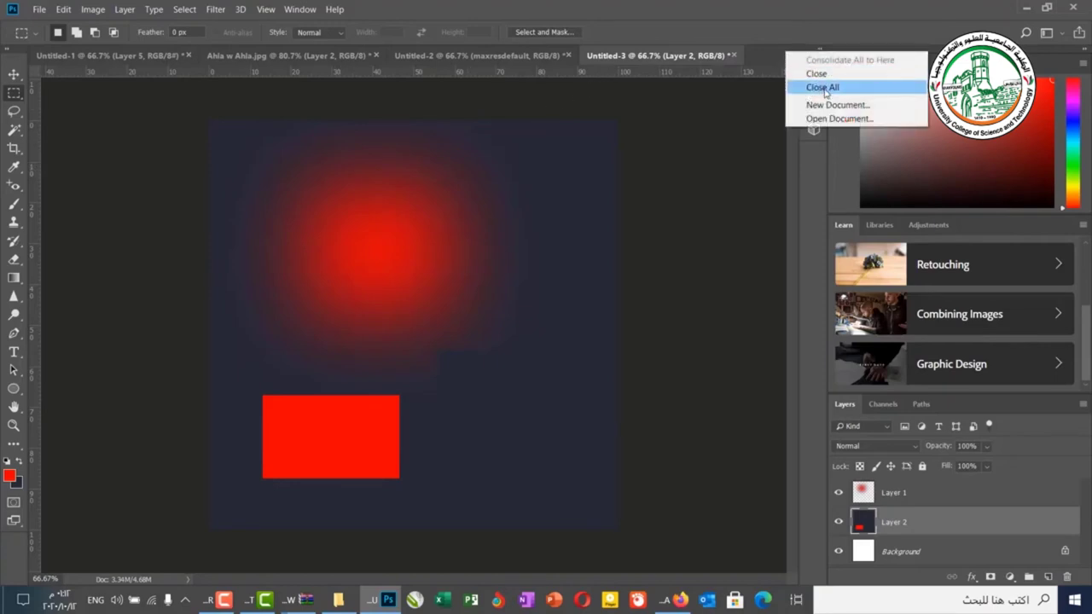
pyautogui.click(774, 122)
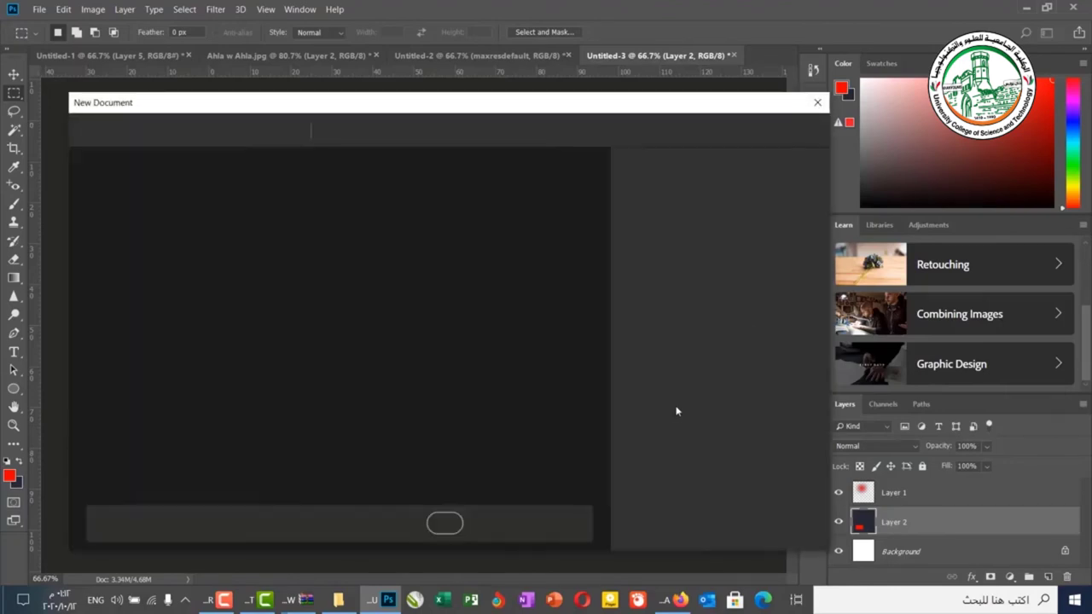
pyautogui.doubleClick(638, 232)
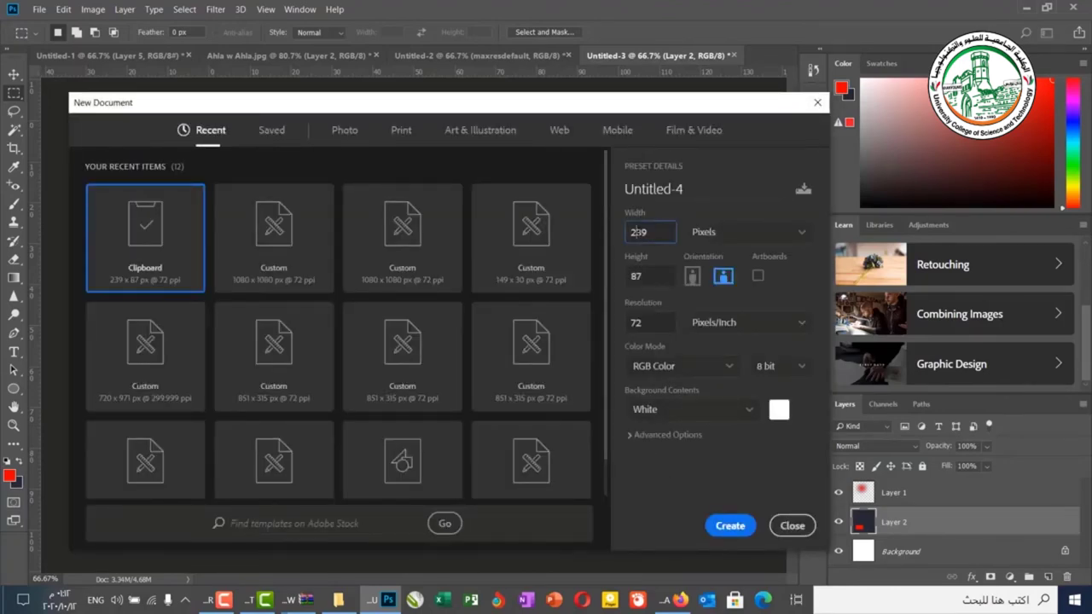
pyautogui.write('1080')
pyautogui.press('Tab')
pyautogui.write('1080')
pyautogui.press('Return')
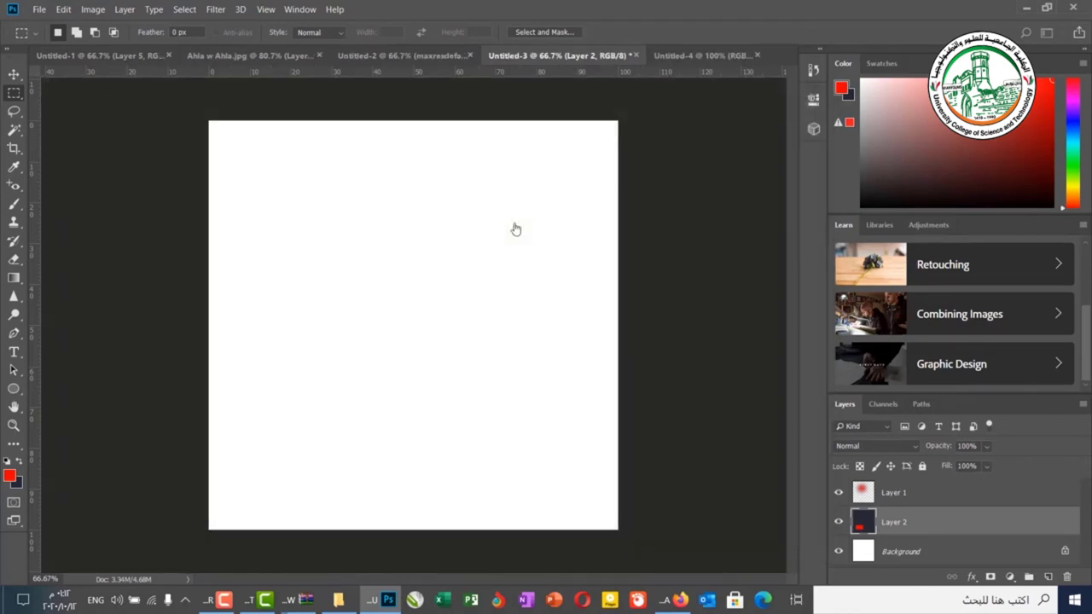
# Fill a nearly square selection in the canvas's upper half and an elliptical selection below it with the red foreground colour.
pyautogui.moveTo(300, 192); pyautogui.dragTo(395, 283)
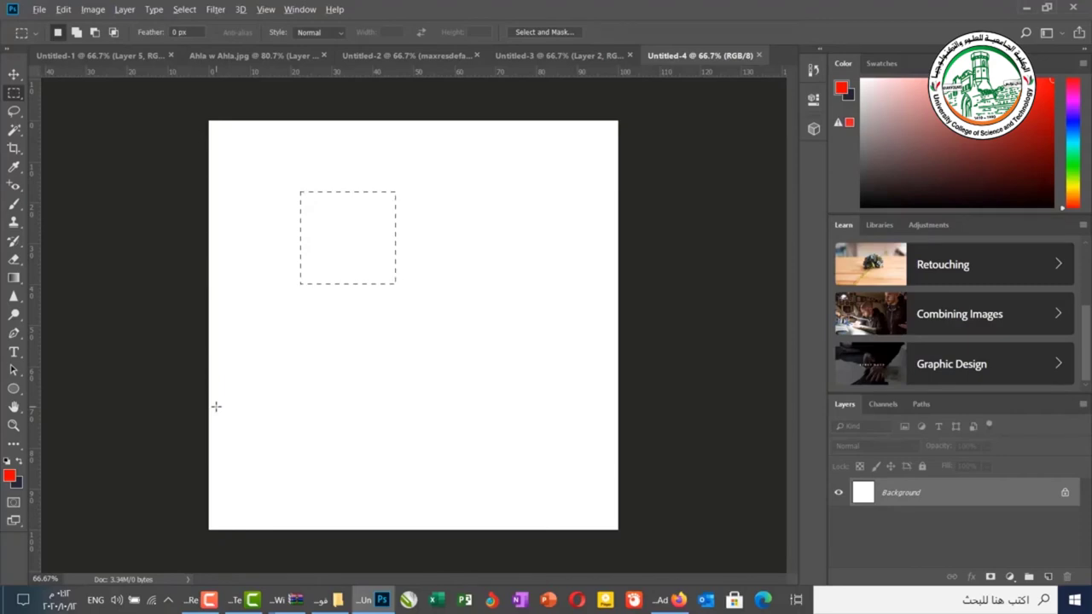
pyautogui.hotkey('alt', 'BackSpace')
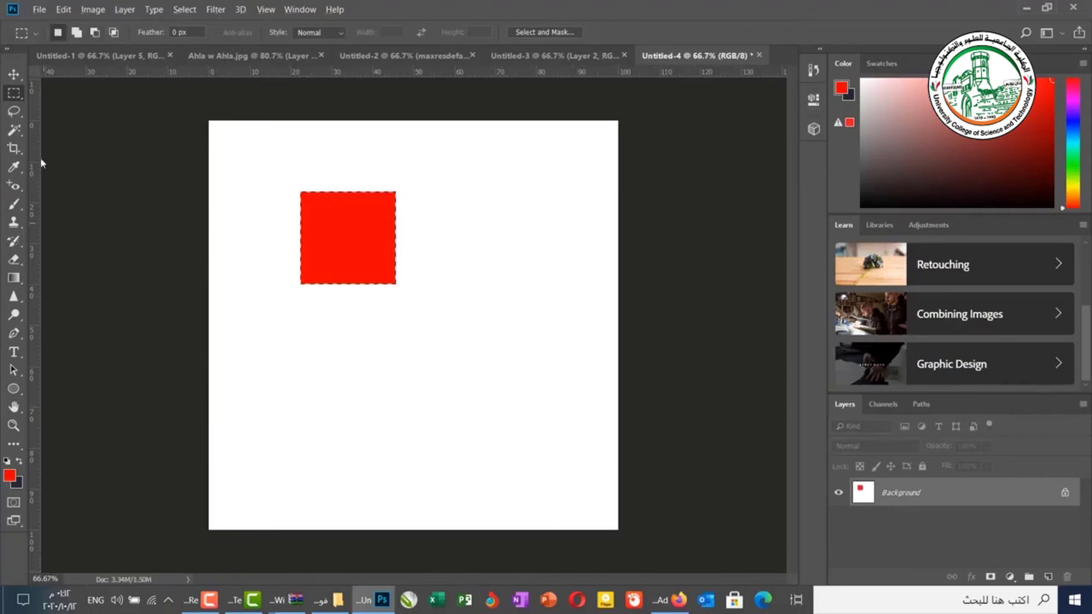
pyautogui.rightClick(21, 96)
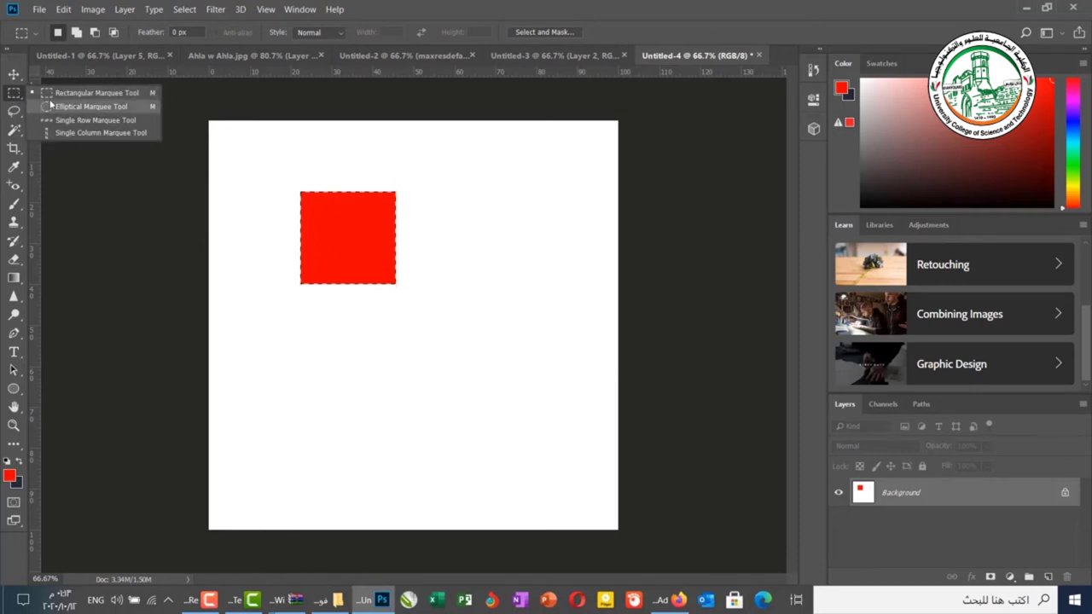
pyautogui.click(50, 103)
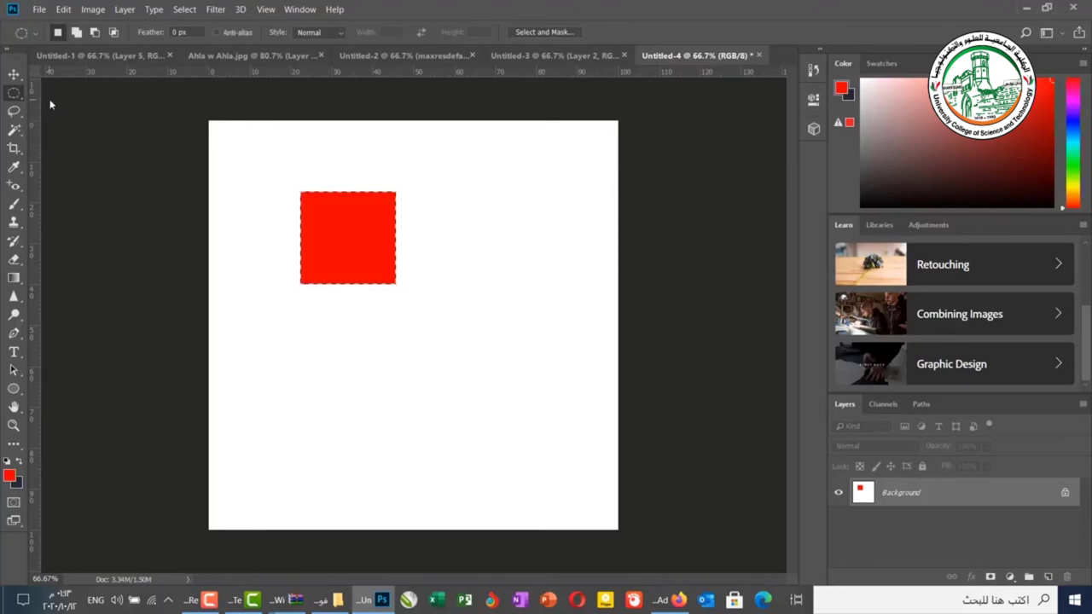
pyautogui.moveTo(253, 344); pyautogui.dragTo(432, 473)
pyautogui.click(432, 472)
pyautogui.hotkey('alt', 'BackSpace')
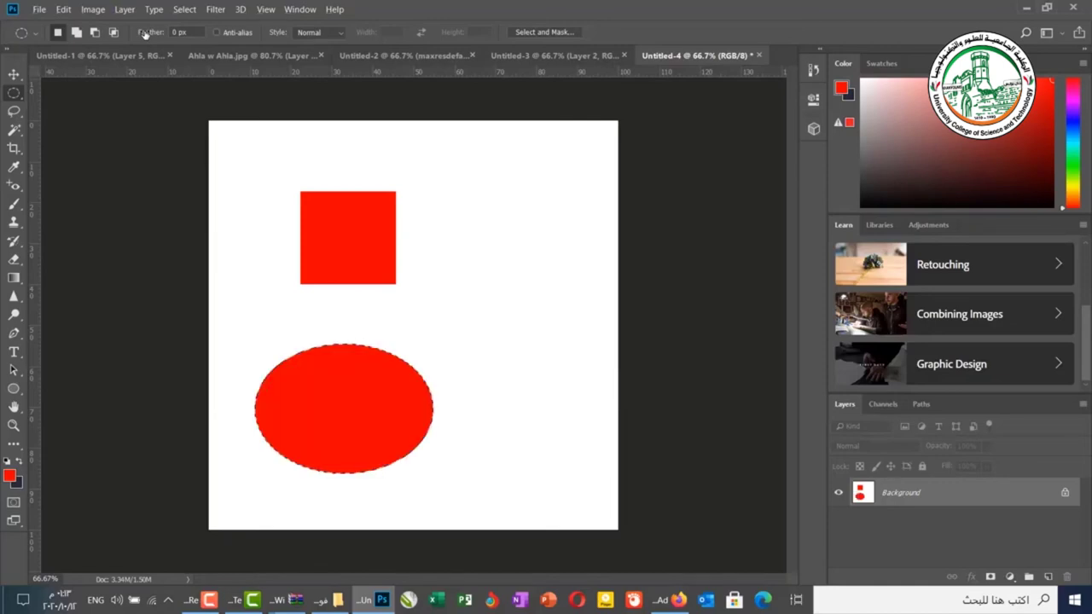
# Fill a single-row selection above the red square, and place further single-row test selections at different heights.
pyautogui.rightClick(21, 92)
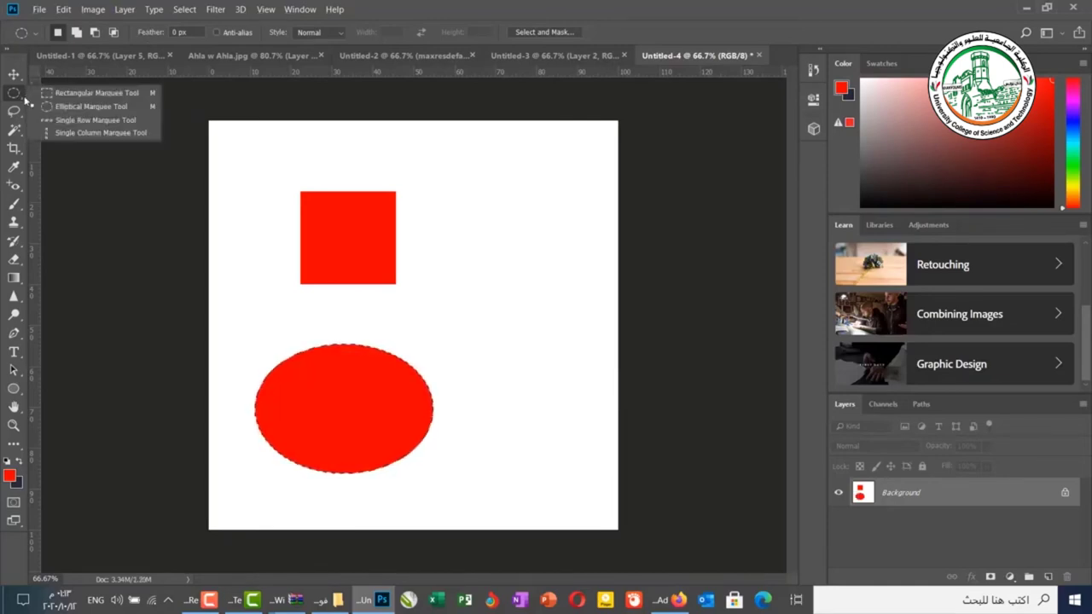
pyautogui.click(70, 119)
pyautogui.click(312, 147)
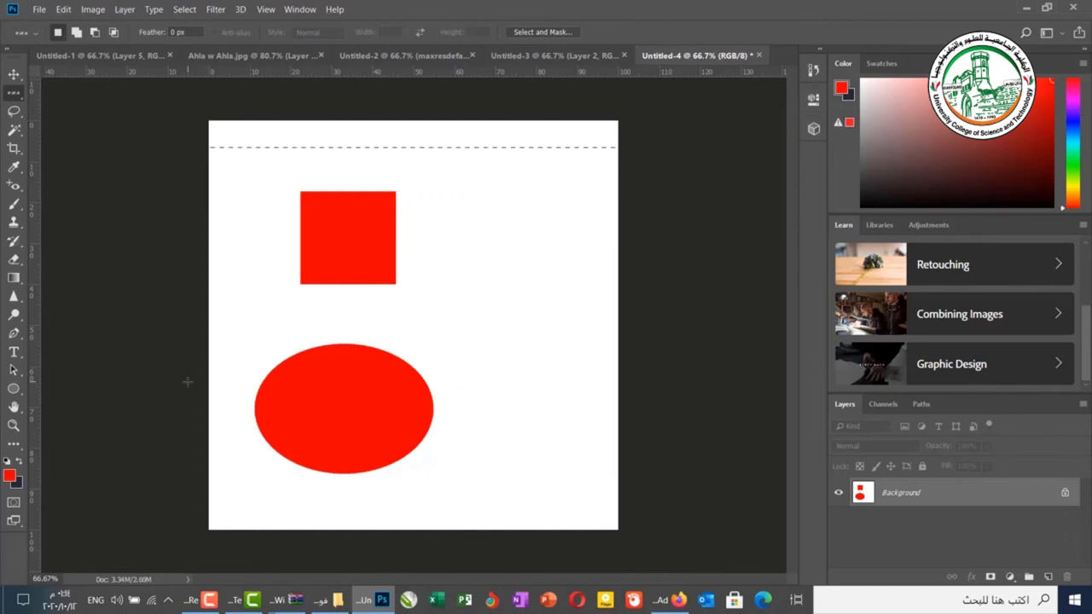
pyautogui.click(224, 281)
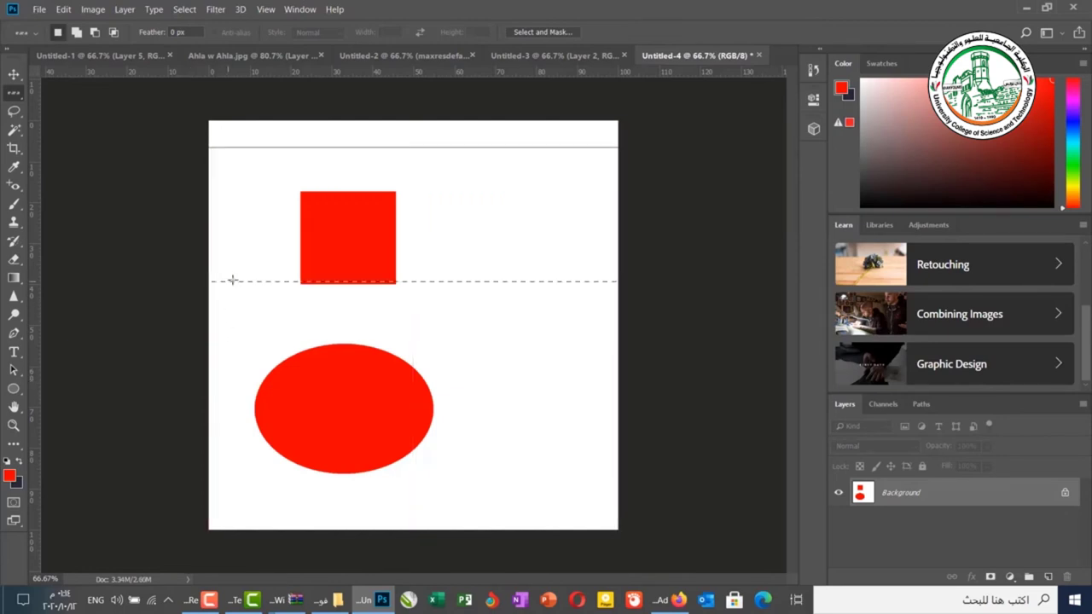
pyautogui.click(500, 187)
pyautogui.click(501, 217)
pyautogui.click(493, 312)
# Place a single-column selection in the blank area beside the red shapes, and replace it with a single-row selection just above the square.
pyautogui.rightClick(18, 94)
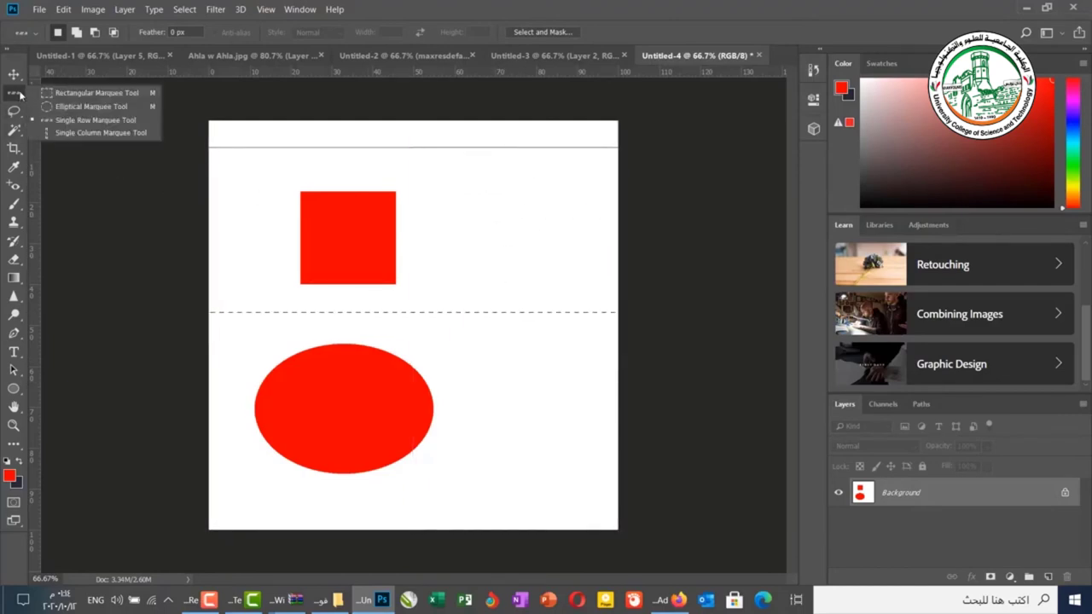
pyautogui.click(66, 134)
pyautogui.click(543, 176)
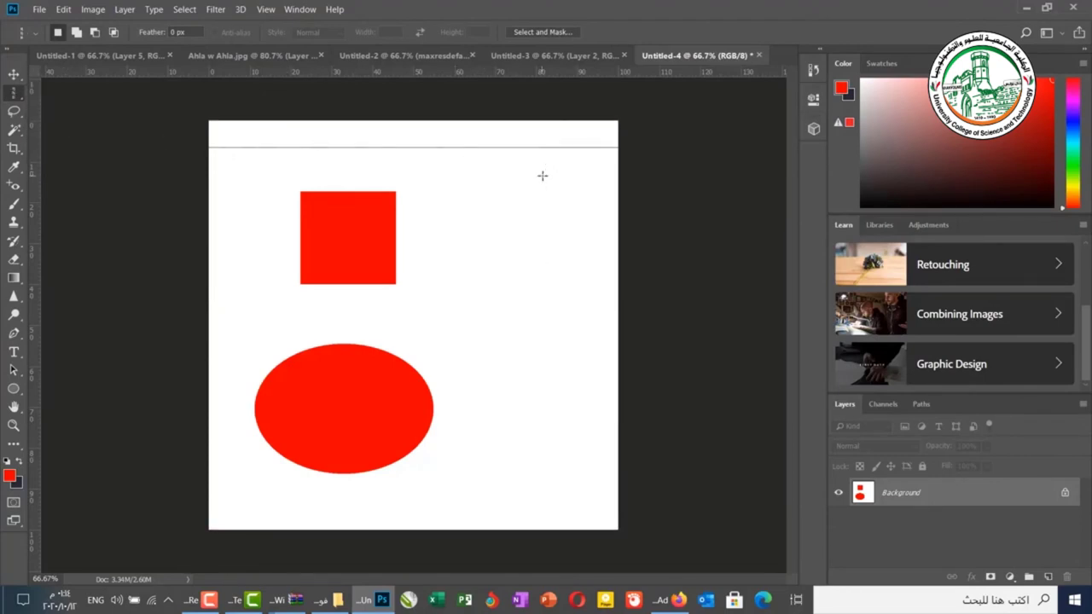
pyautogui.moveTo(541, 195)
pyautogui.mouseDown()
pyautogui.moveTo(551, 295)
pyautogui.moveTo(536, 174)
pyautogui.mouseUp()
pyautogui.rightClick(15, 97)
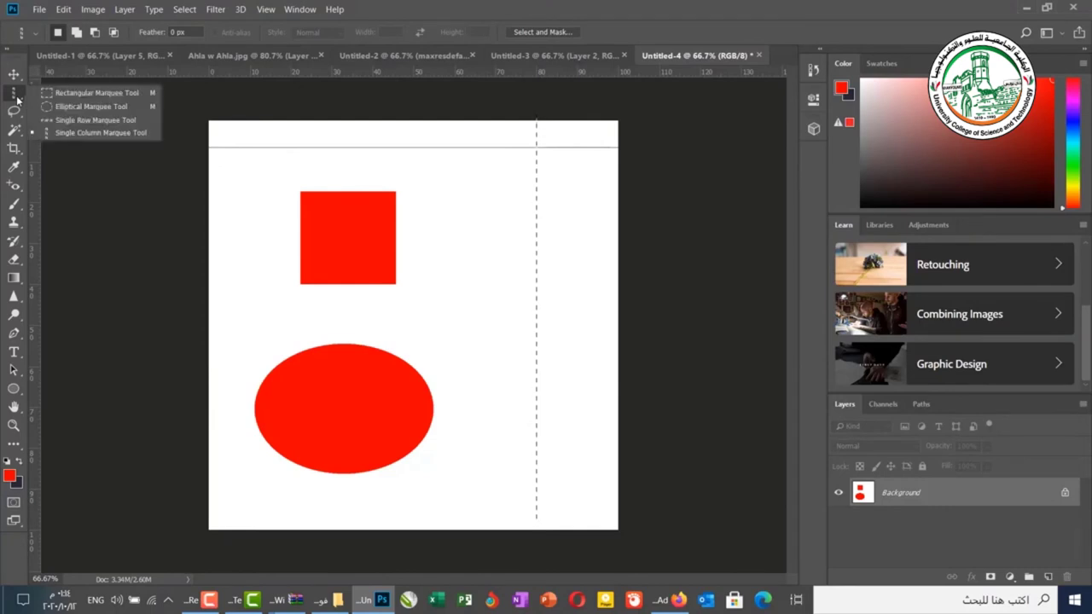
pyautogui.click(47, 120)
pyautogui.click(270, 180)
pyautogui.click(253, 173)
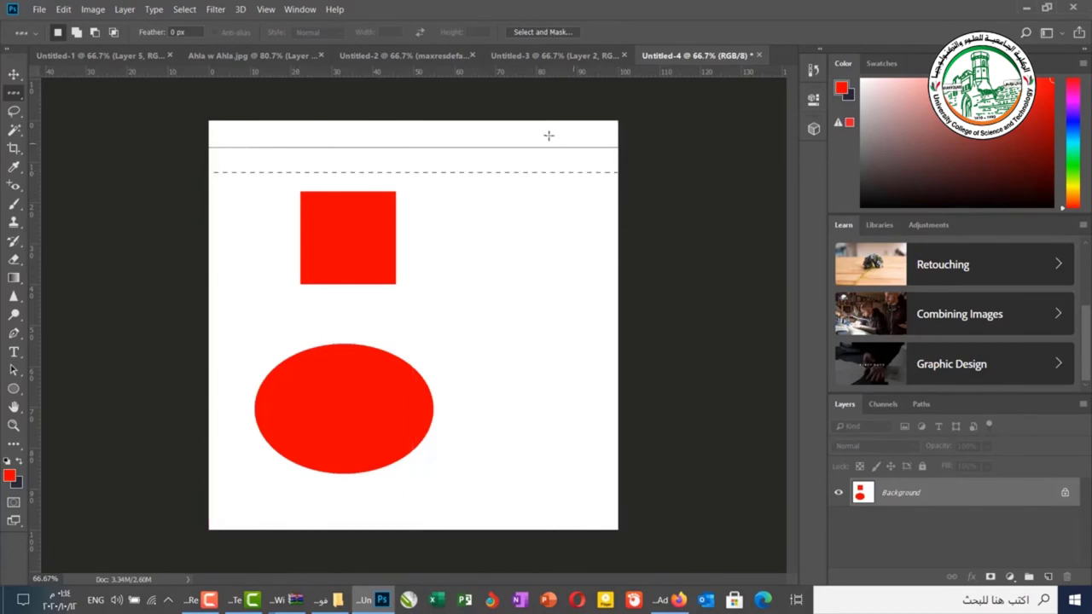
# Place a single-column selection in the blank area beside the red shapes, fill it with the background colour, and deselect it.
pyautogui.rightClick(14, 95)
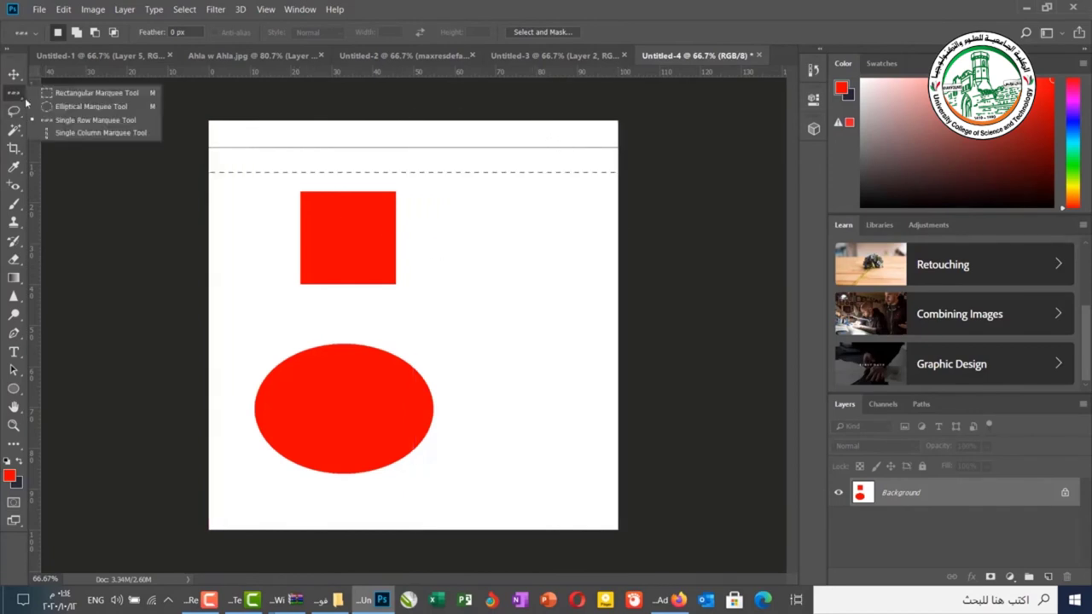
pyautogui.click(47, 136)
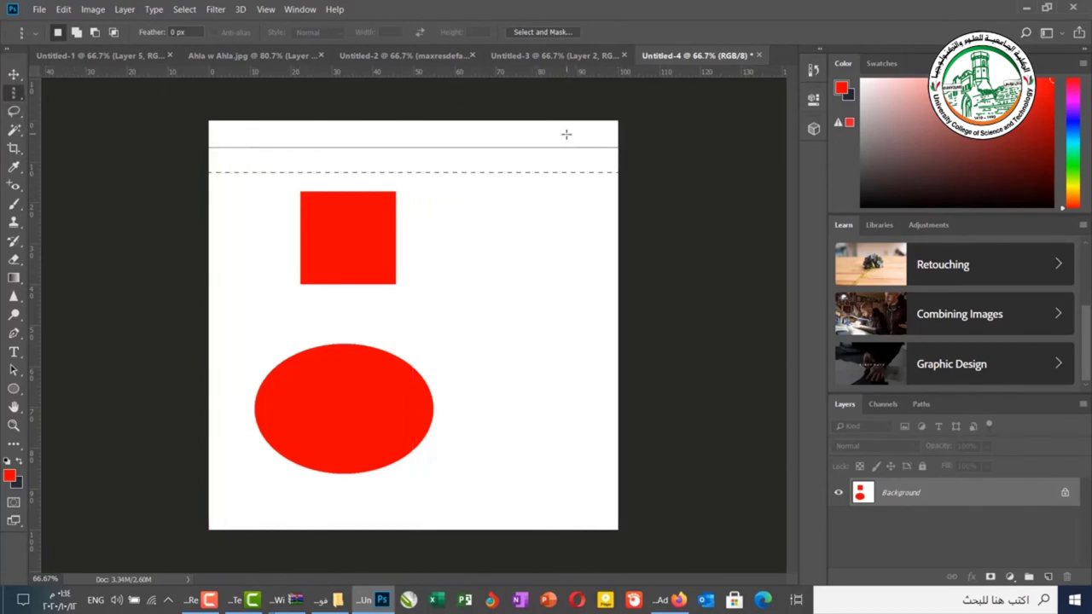
pyautogui.moveTo(552, 134); pyautogui.dragTo(552, 131)
pyautogui.hotkey('ctrl', 'BackSpace')
pyautogui.hotkey('ctrl', 'd')
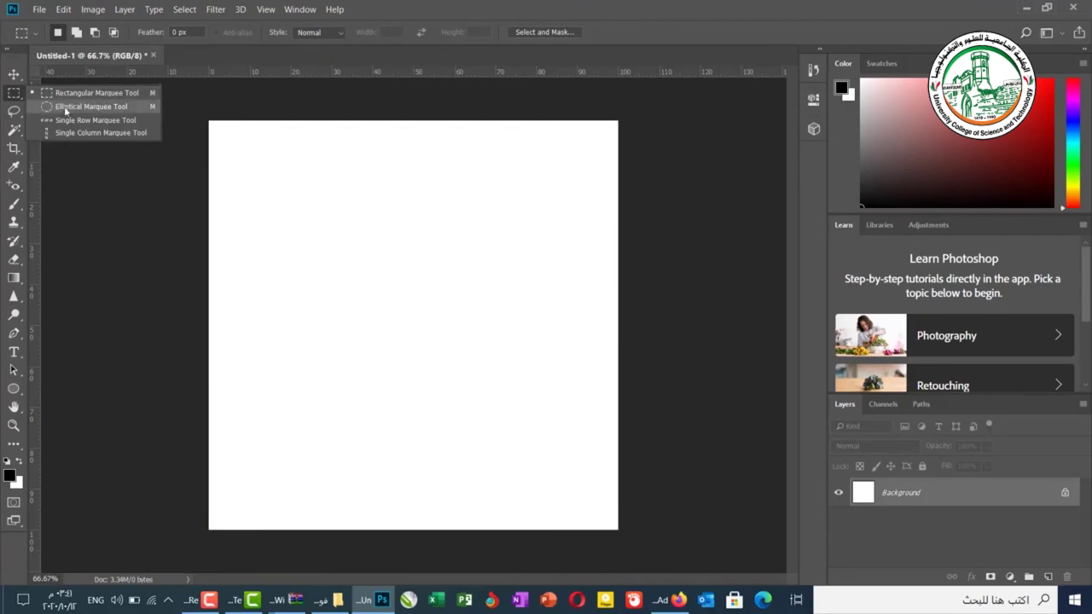
# Draw a large circular selection near the centre of the blank canvas, and add two small ear circles about 10% wide to its upper edge.
pyautogui.click(66, 110)
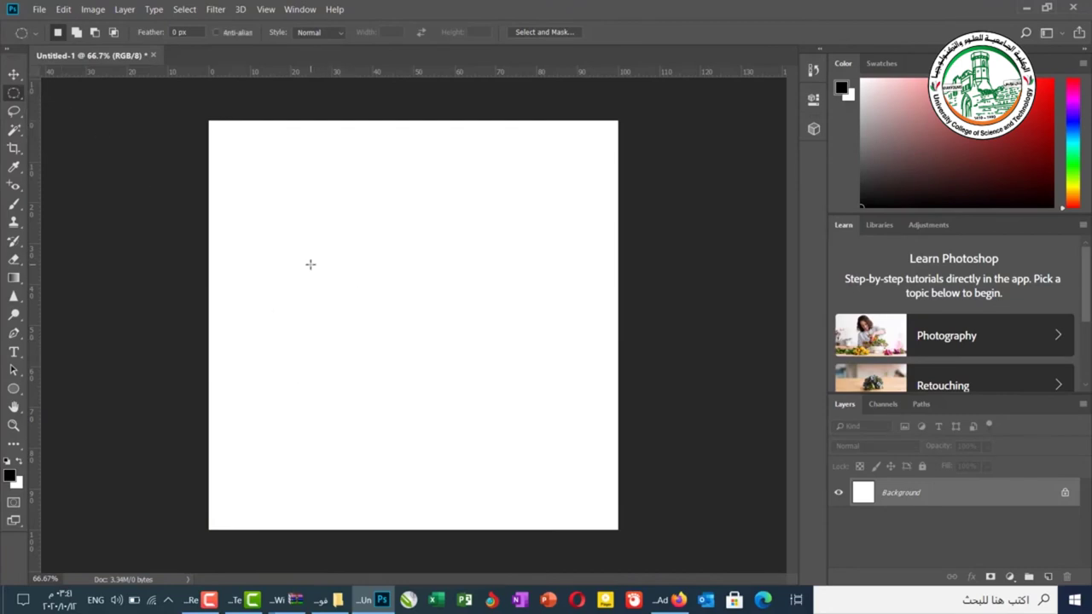
pyautogui.moveTo(312, 266); pyautogui.dragTo(488, 423)
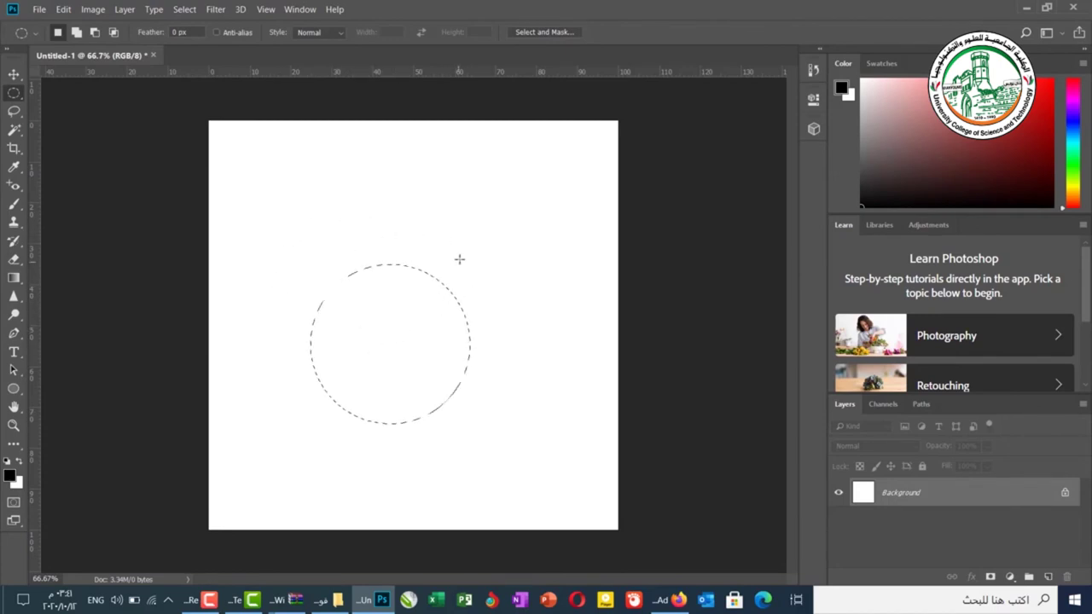
pyautogui.click(74, 36)
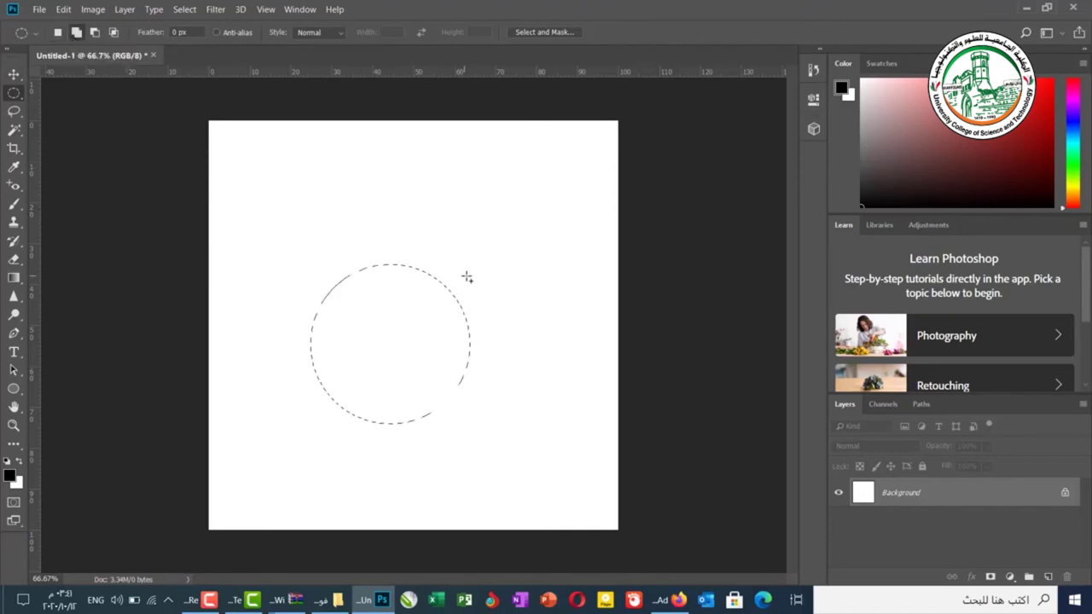
pyautogui.moveTo(452, 283); pyautogui.dragTo(426, 299)
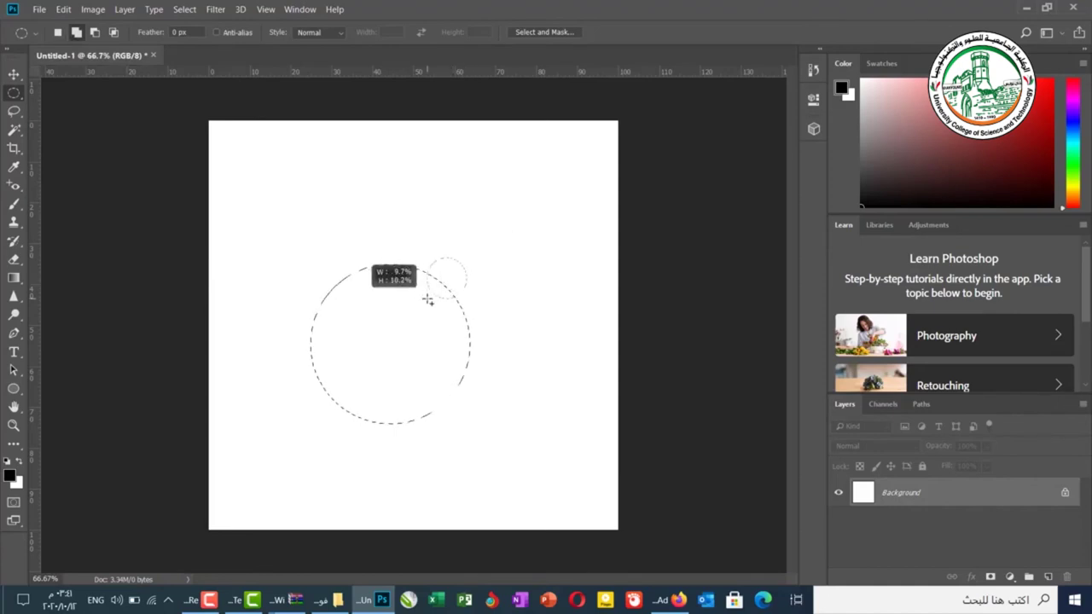
pyautogui.moveTo(428, 298); pyautogui.dragTo(429, 288)
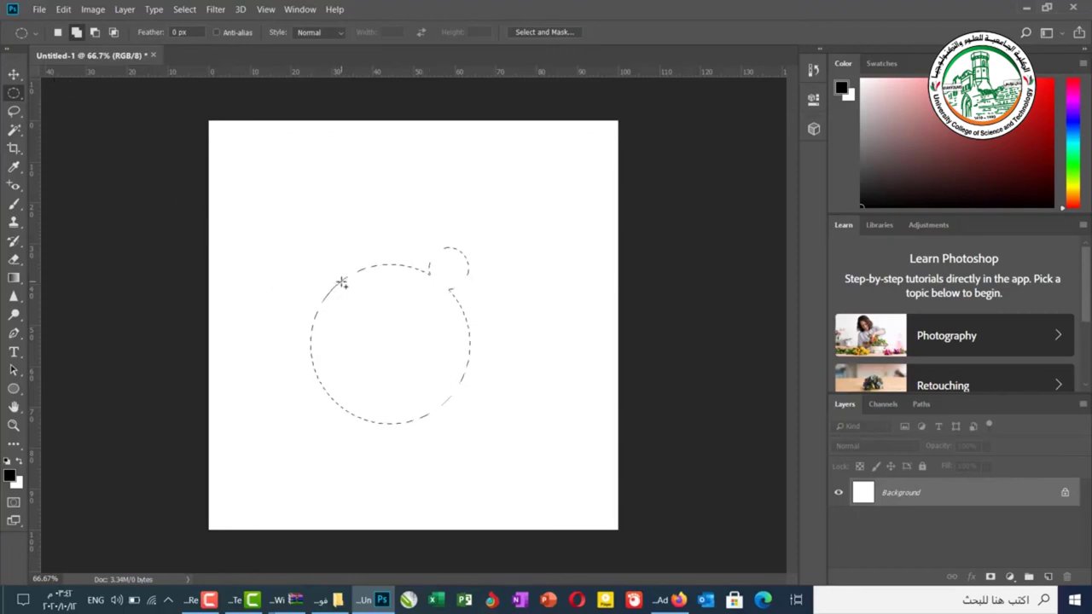
pyautogui.moveTo(343, 261); pyautogui.dragTo(317, 290)
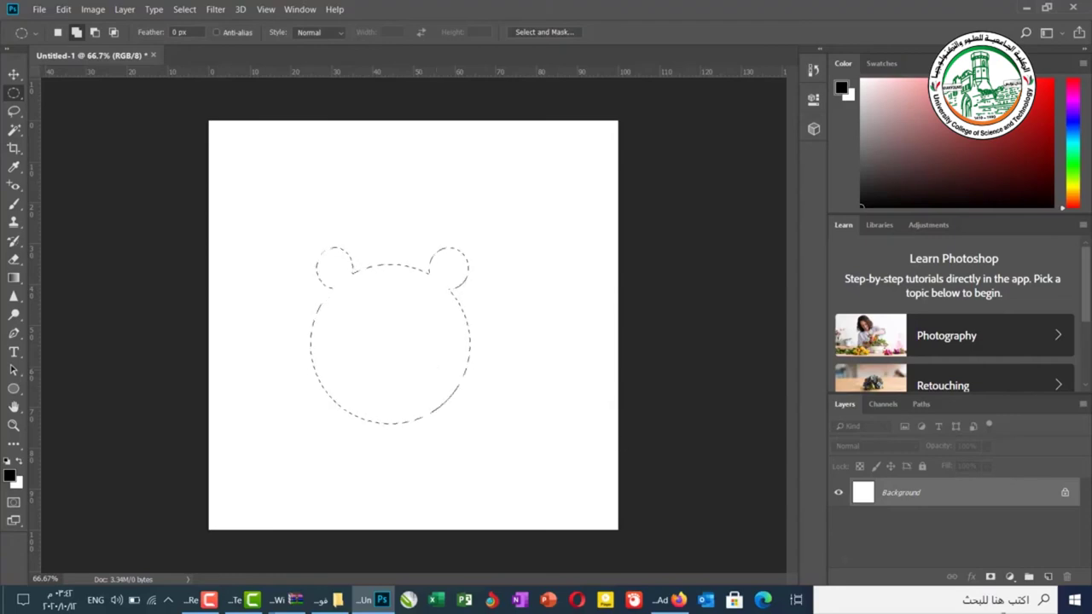
# Add a new layer and fill the bear-head selection on it with the black foreground colour.
pyautogui.click(1050, 577)
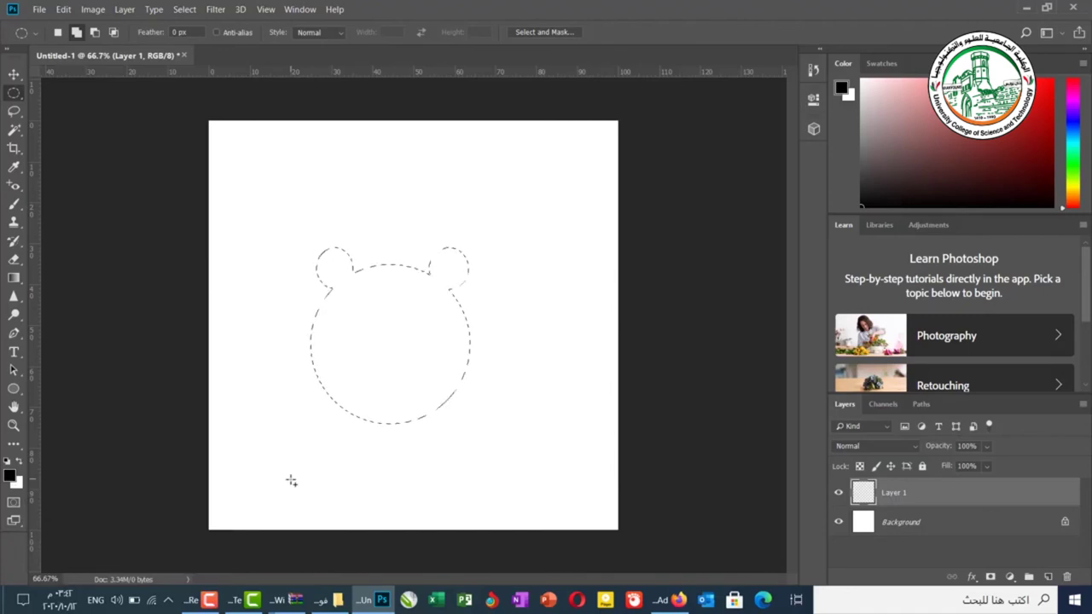
pyautogui.hotkey('alt', 'BackSpace')
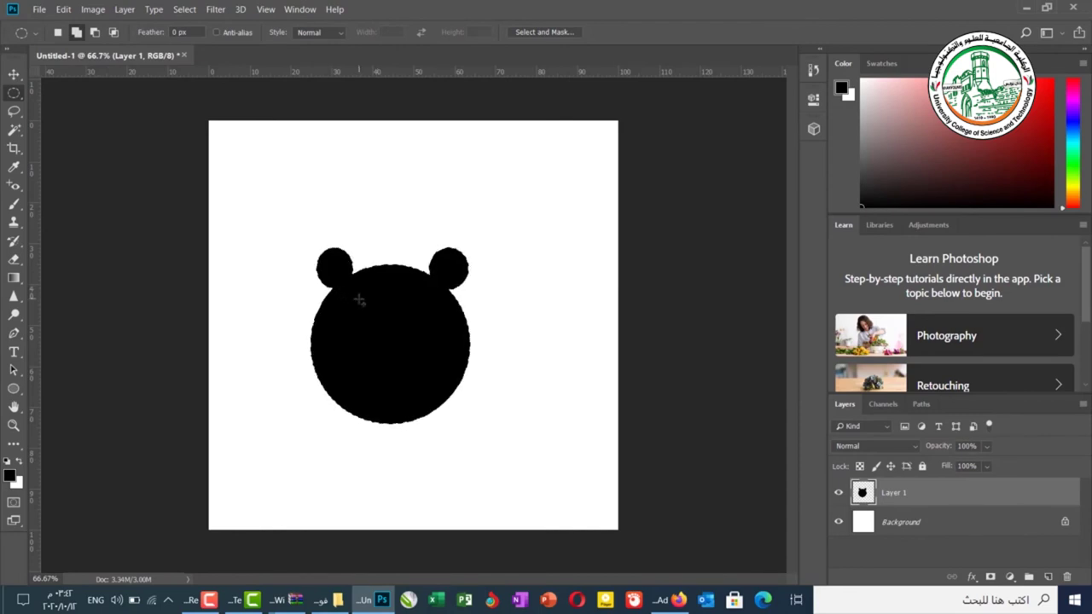
# Replace the head selection with a new eye ellipse about 6.6% by 6.0% on the head's right half, and fill it white on a new layer.
pyautogui.hotkey('ctrl', 'd')
pyautogui.click(55, 32)
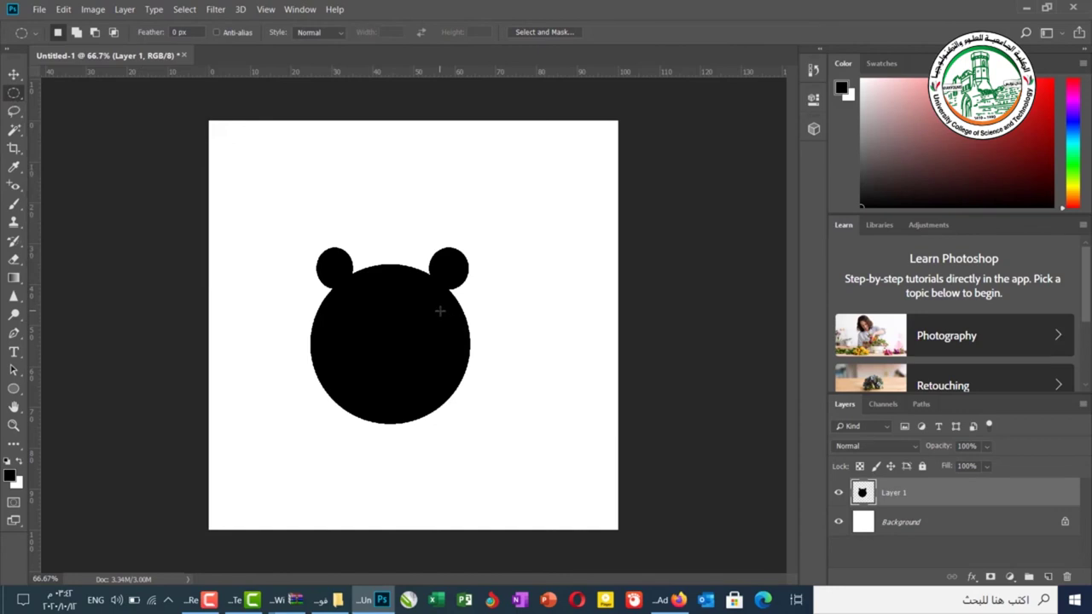
pyautogui.moveTo(439, 311); pyautogui.dragTo(414, 334)
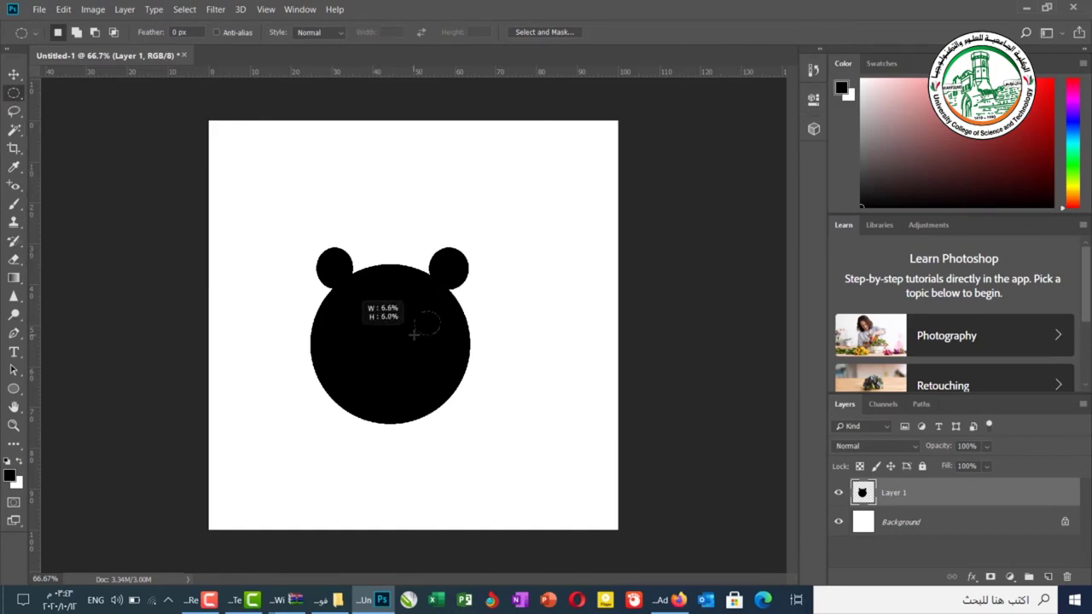
pyautogui.moveTo(414, 334); pyautogui.dragTo(414, 334)
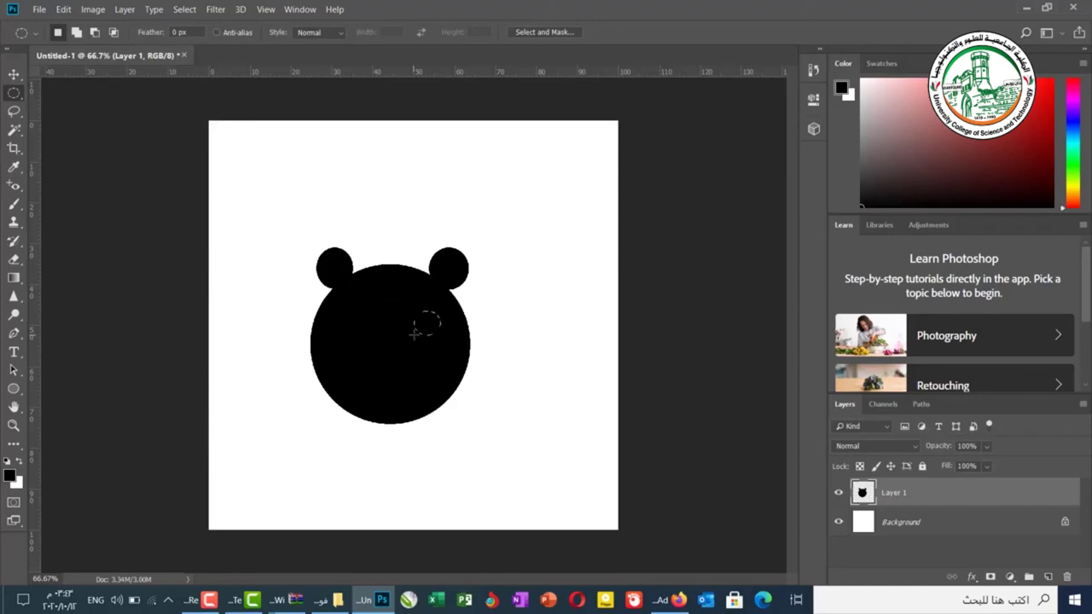
pyautogui.click(1048, 578)
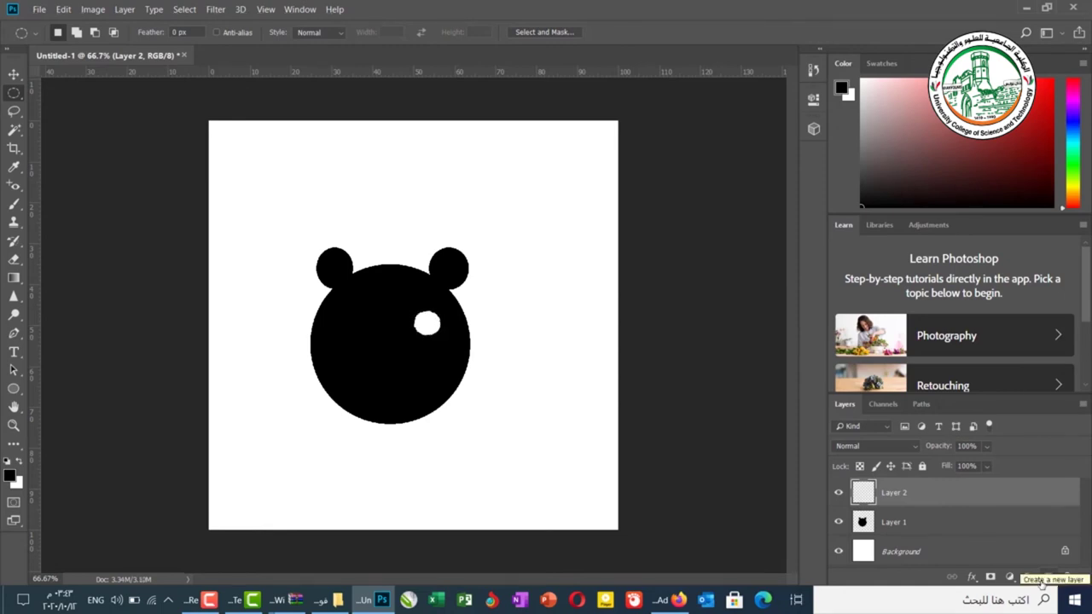
# Duplicate the white eye layer and move the copy about 18.6% horizontally to the head's left half, level with the original.
pyautogui.rightClick(943, 493)
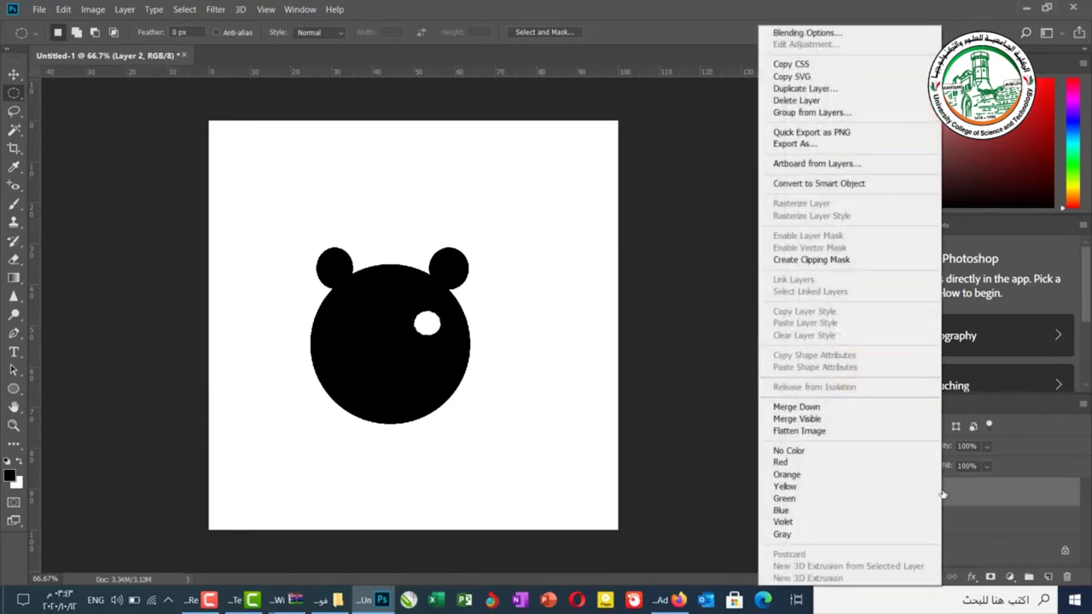
pyautogui.click(833, 89)
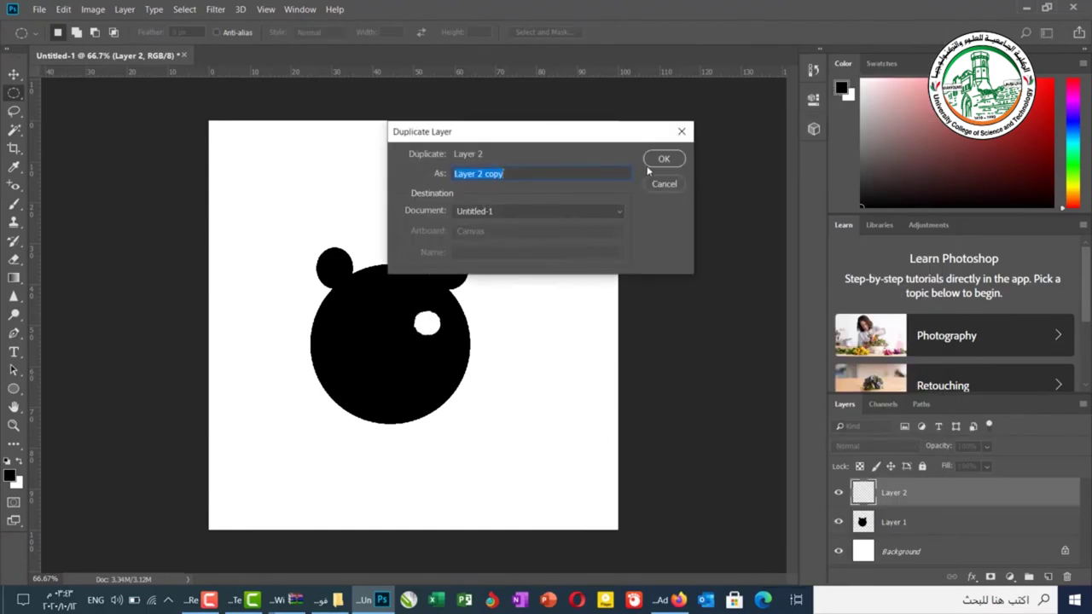
pyautogui.click(664, 160)
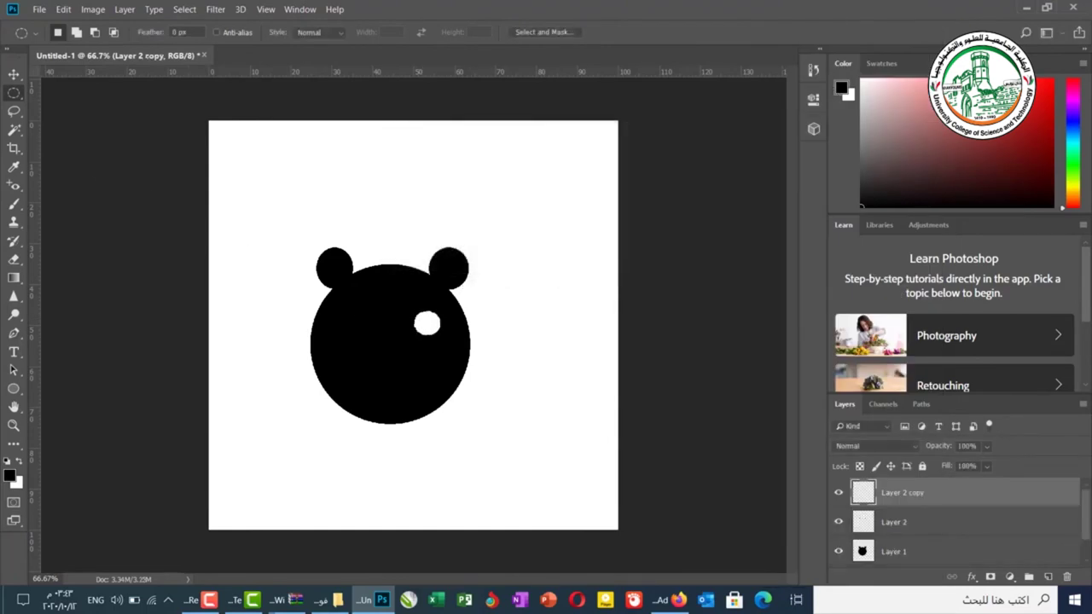
pyautogui.click(13, 74)
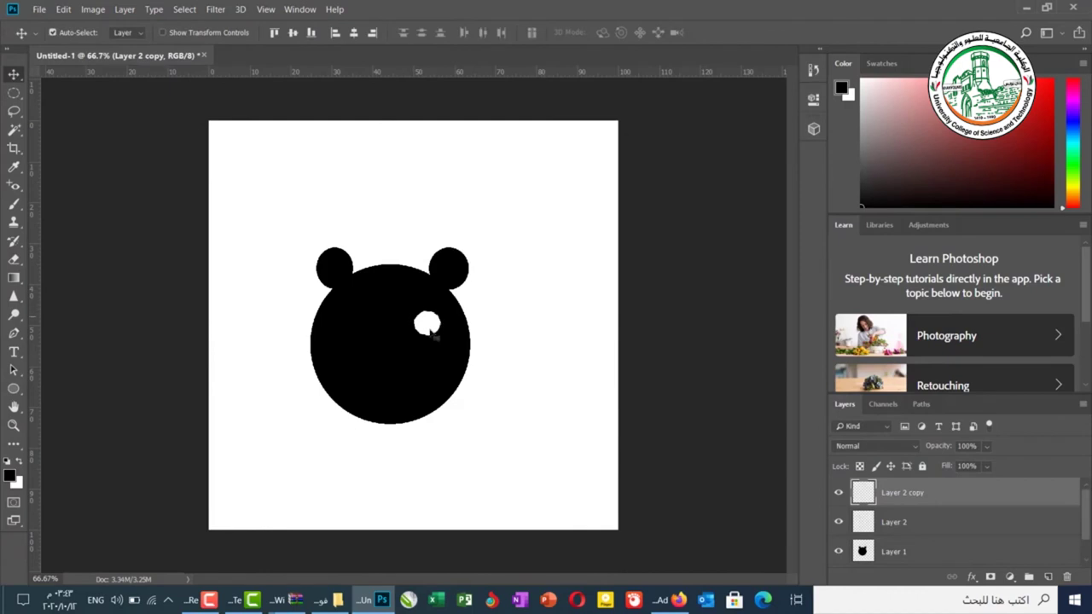
pyautogui.moveTo(432, 336); pyautogui.dragTo(355, 340)
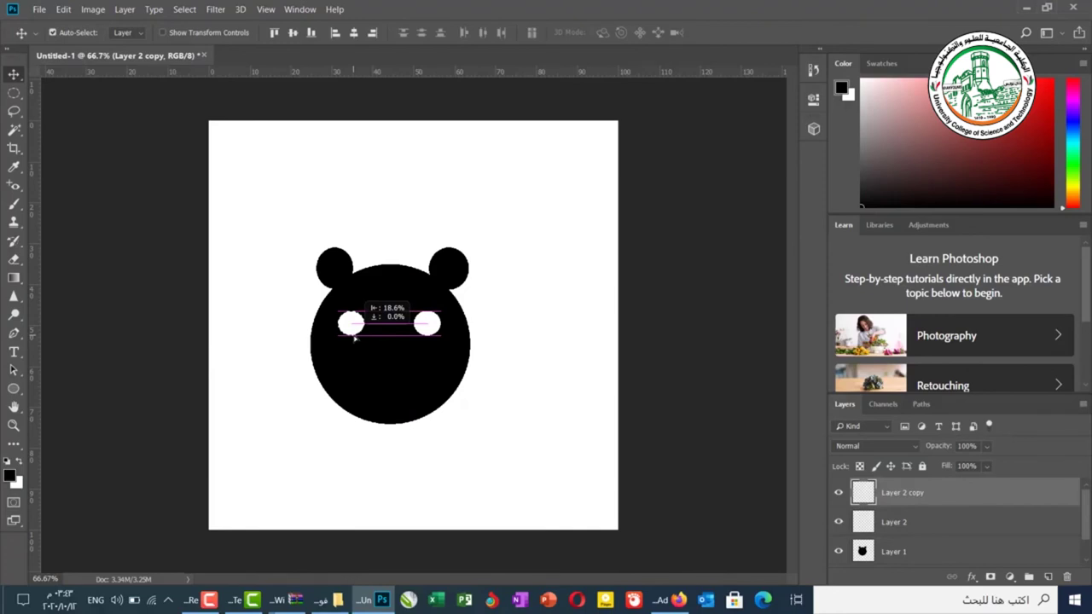
pyautogui.moveTo(355, 339); pyautogui.dragTo(355, 339)
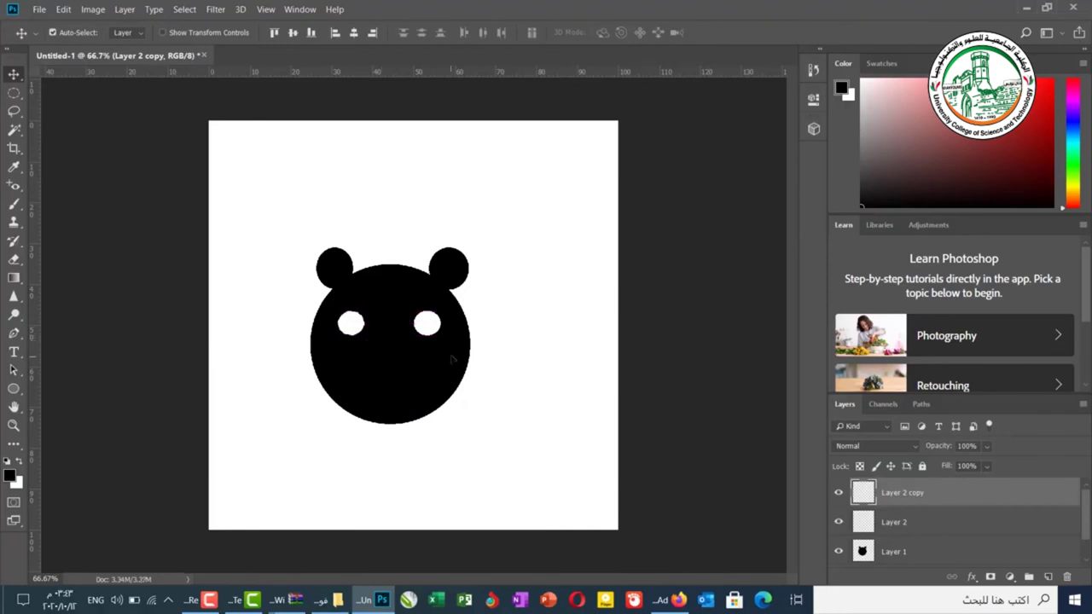
# Draw a small elliptical pupil selection inside the right white eye and fill it black on a new layer.
pyautogui.click(12, 96)
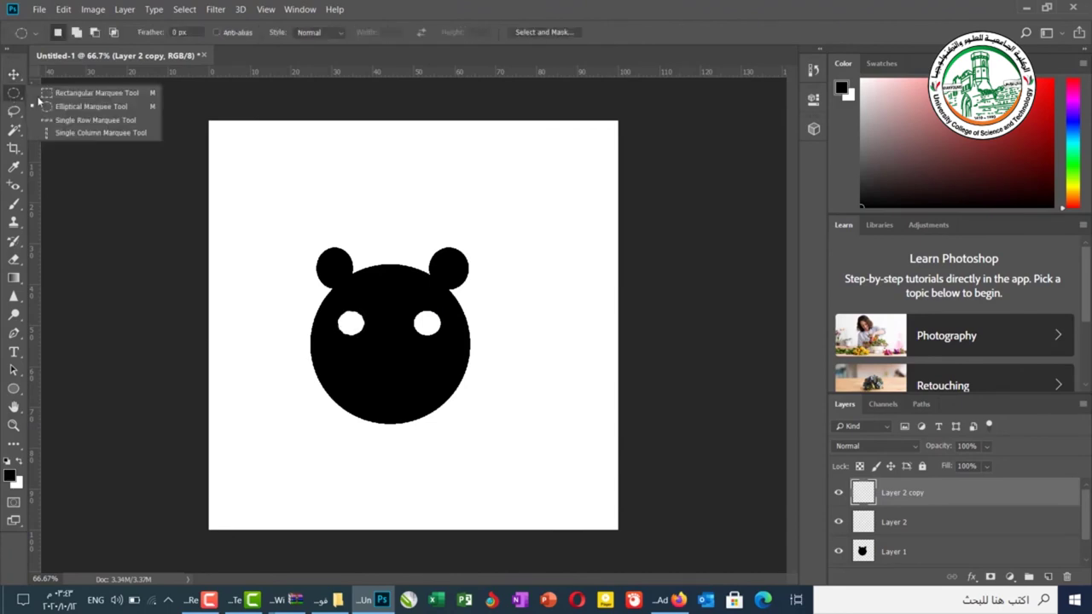
pyautogui.click(93, 107)
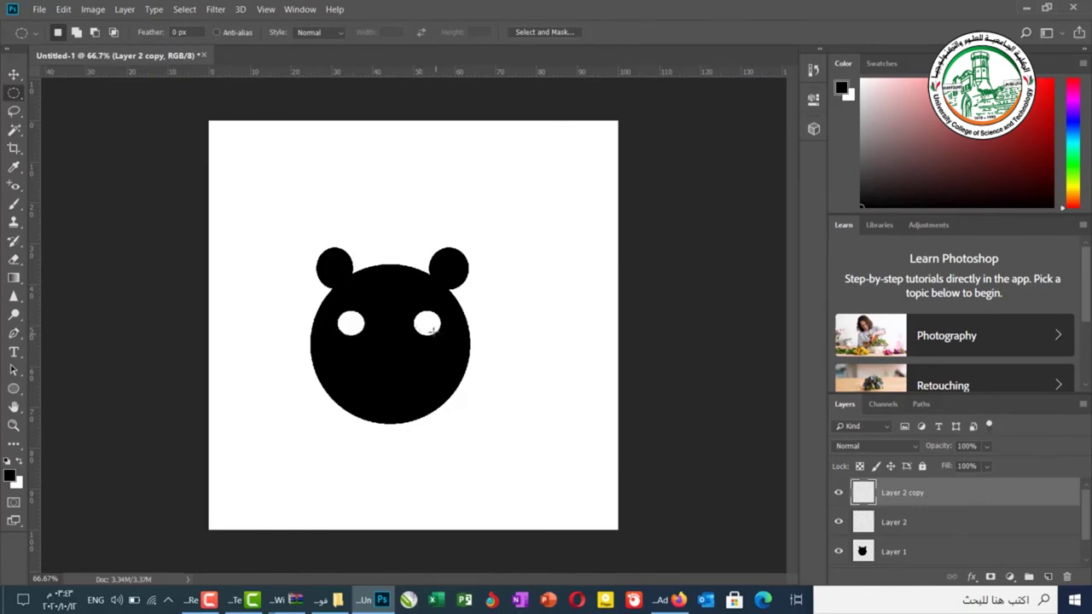
pyautogui.moveTo(432, 333); pyautogui.dragTo(420, 319)
pyautogui.click(1047, 576)
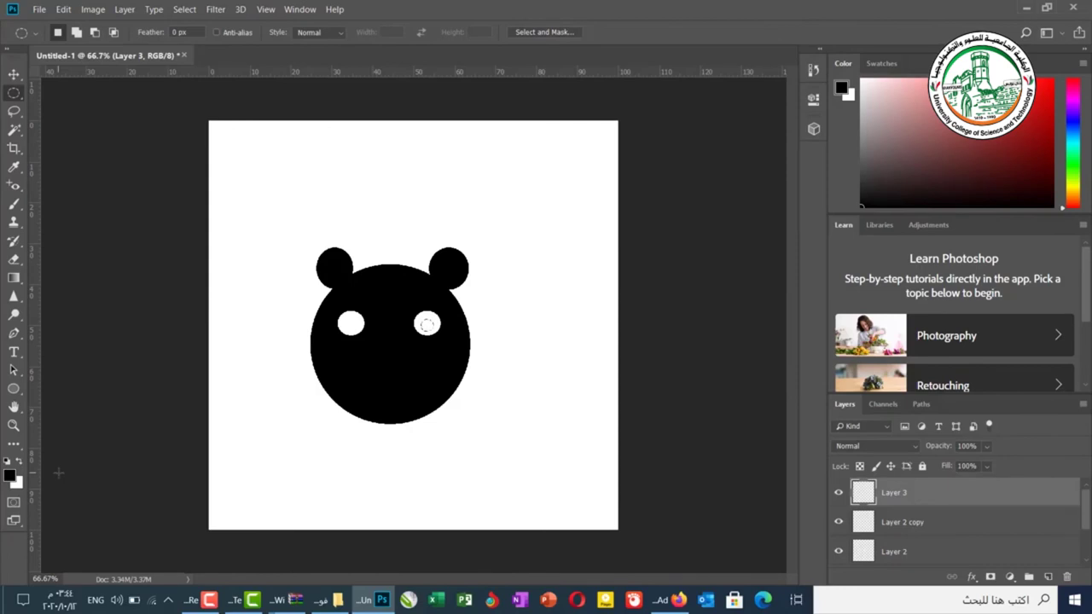
pyautogui.hotkey('alt', 'BackSpace')
# Duplicate the pupil layer and move the copy about 19.2% horizontally into the left eye, level with the original.
pyautogui.rightClick(896, 495)
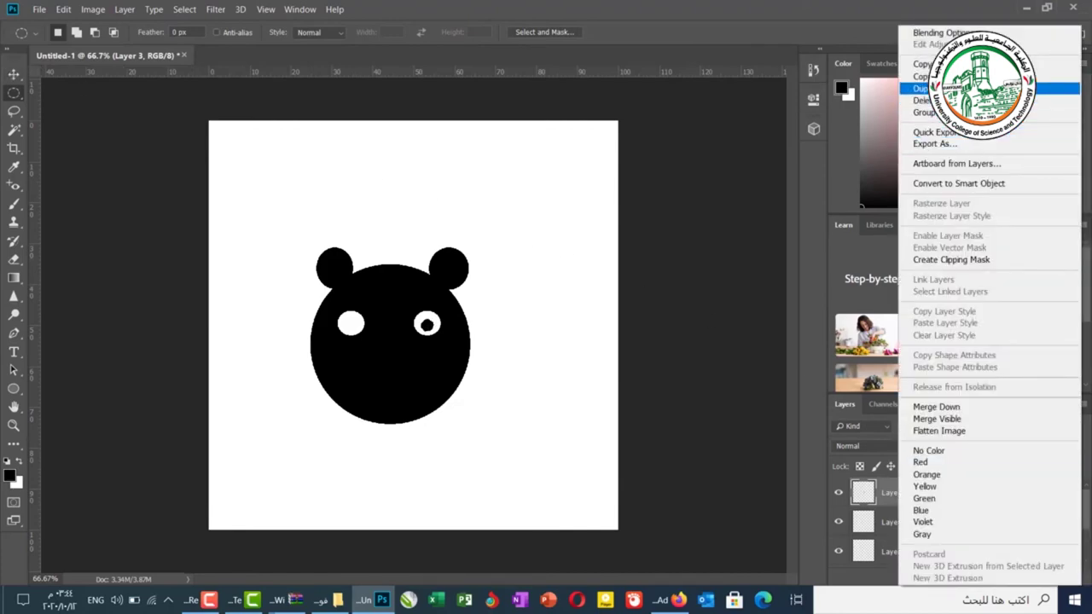
pyautogui.click(938, 88)
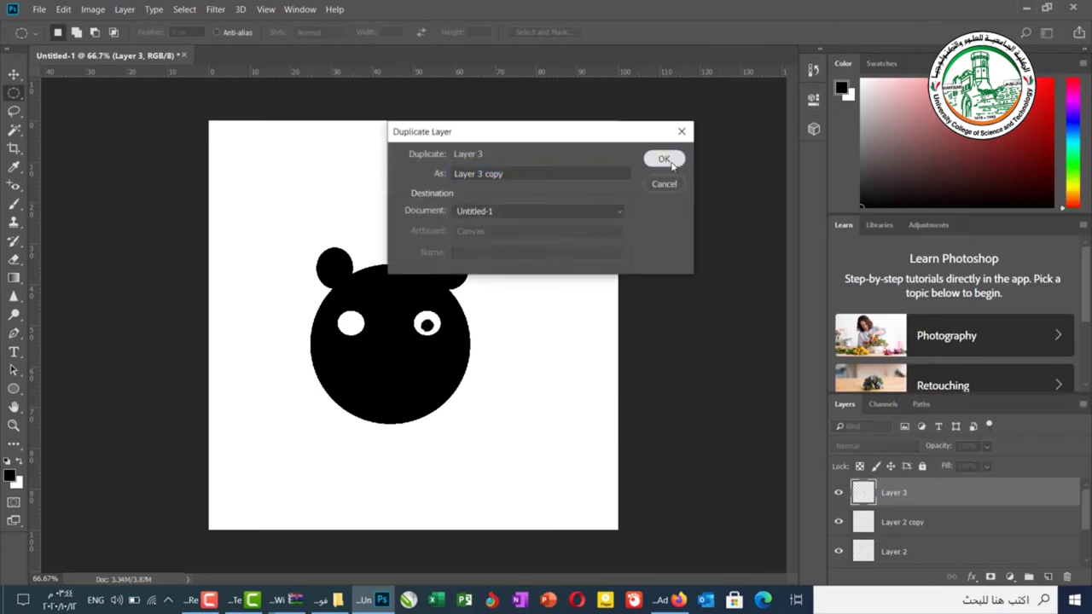
pyautogui.click(671, 165)
pyautogui.click(12, 75)
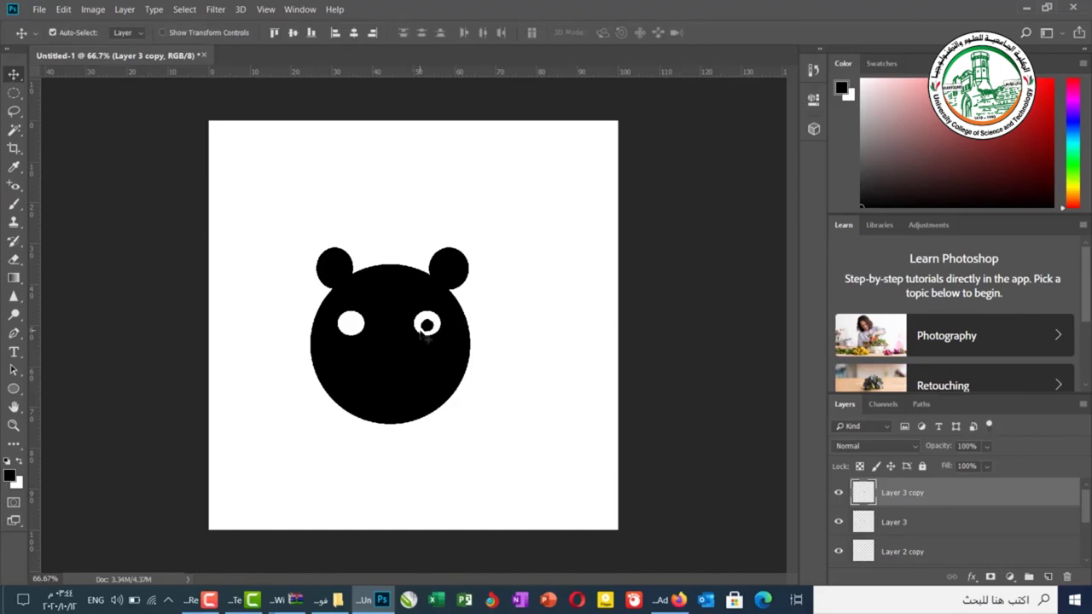
pyautogui.moveTo(428, 334); pyautogui.dragTo(347, 340)
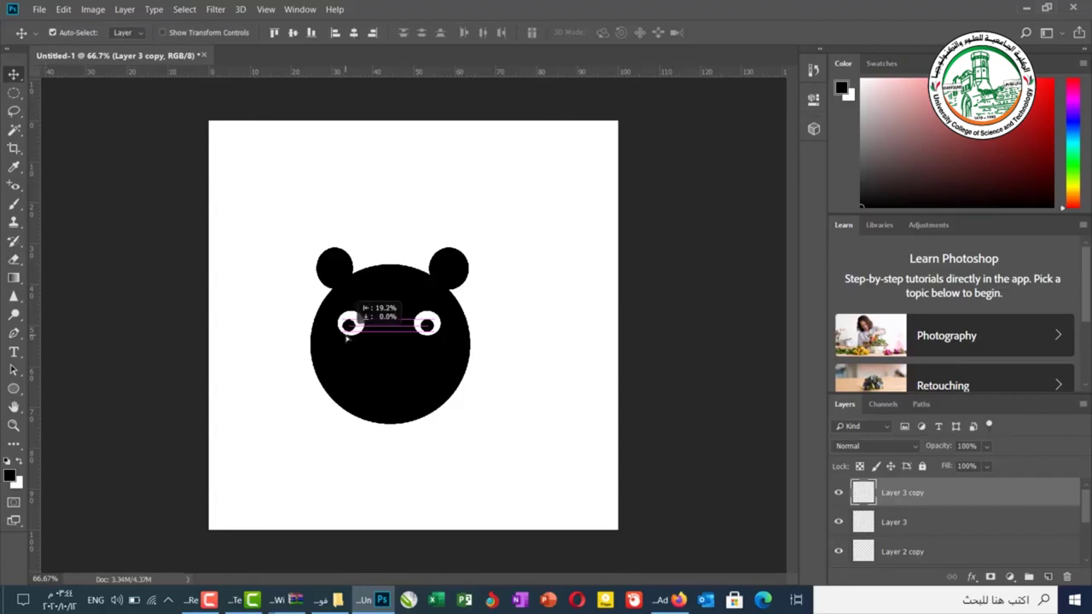
pyautogui.moveTo(347, 339); pyautogui.dragTo(348, 339)
pyautogui.click(269, 396)
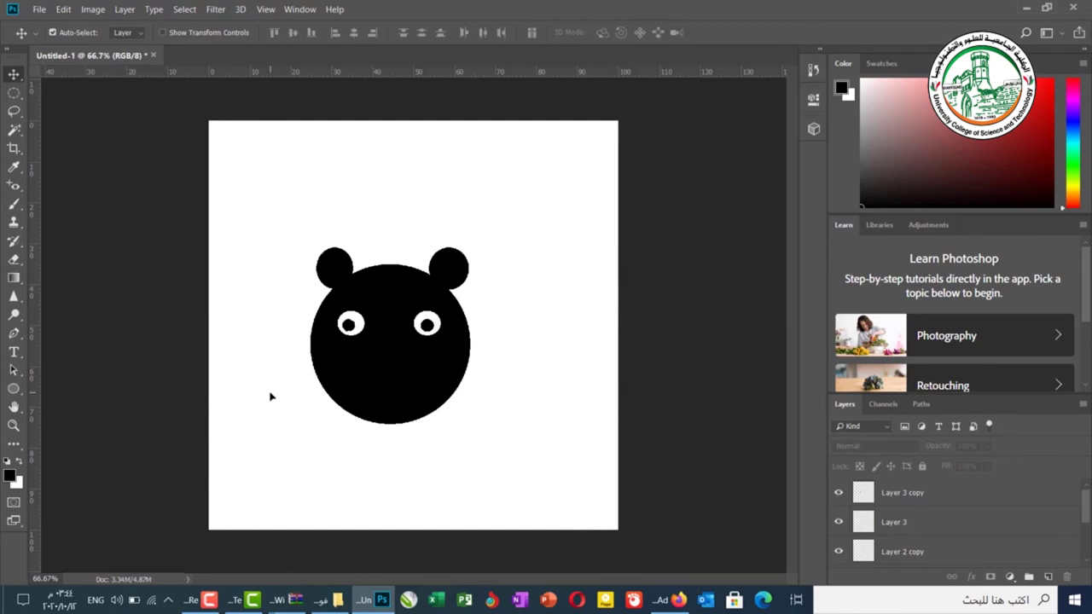
# Subtract an ellipse about 24.7% by 23.6% from a circular selection near the canvas's upper-left corner, and fill the crescent black on a new layer.
pyautogui.press('m')
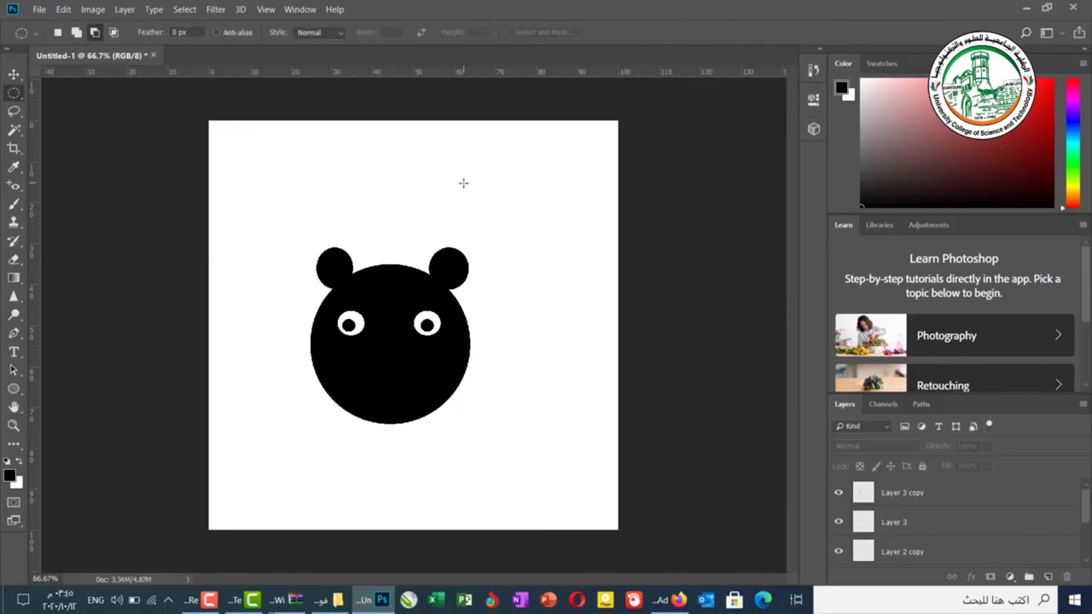
pyautogui.rightClick(15, 94)
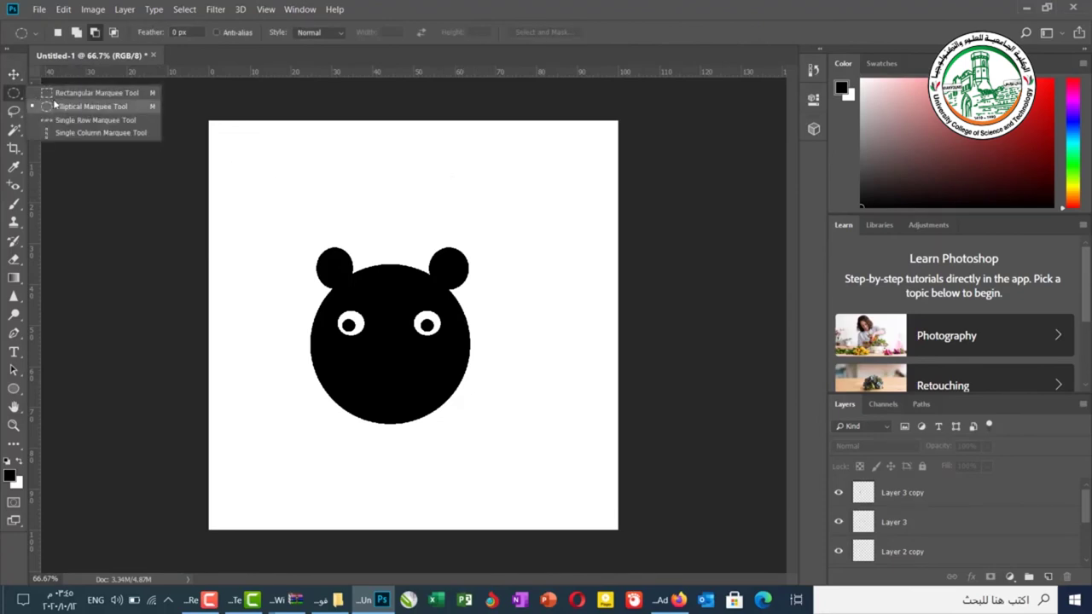
pyautogui.click(54, 105)
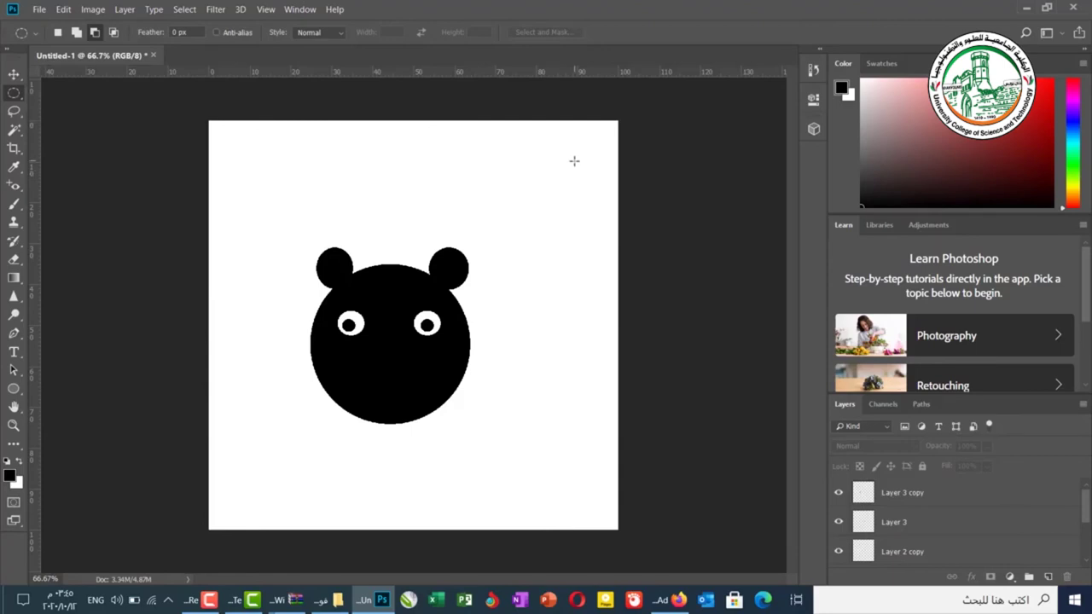
pyautogui.moveTo(312, 136); pyautogui.dragTo(213, 262)
pyautogui.click(100, 31)
pyautogui.moveTo(329, 122); pyautogui.dragTo(233, 218)
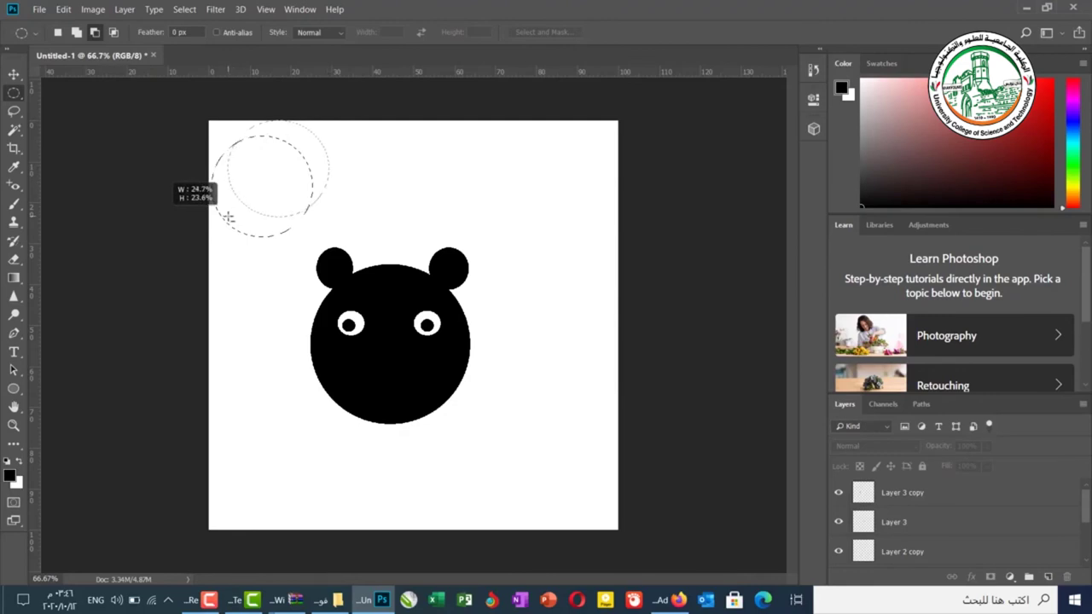
pyautogui.moveTo(229, 218); pyautogui.dragTo(229, 218)
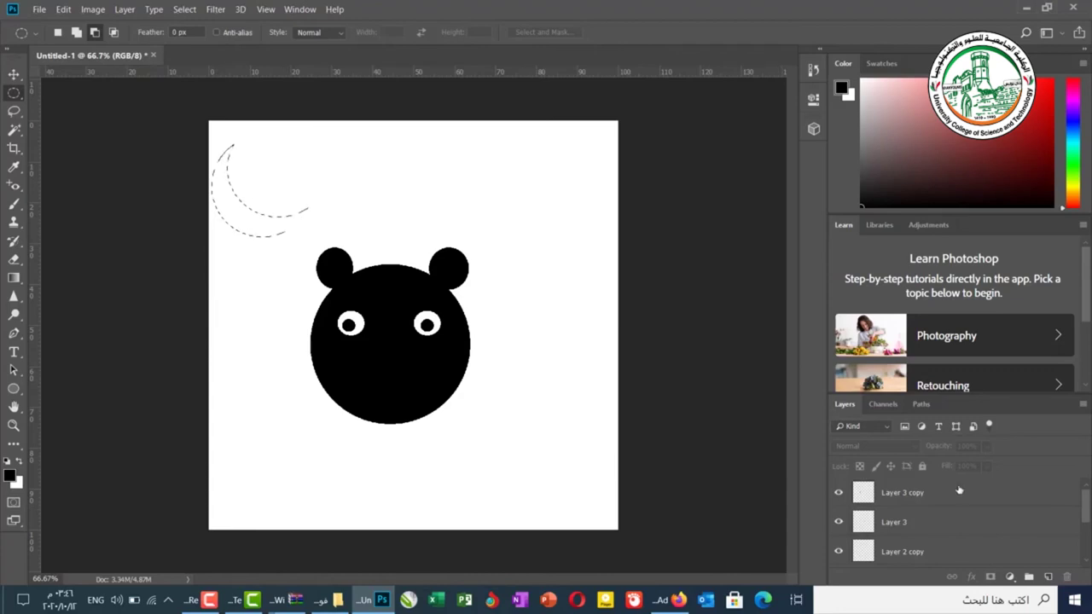
pyautogui.click(1048, 578)
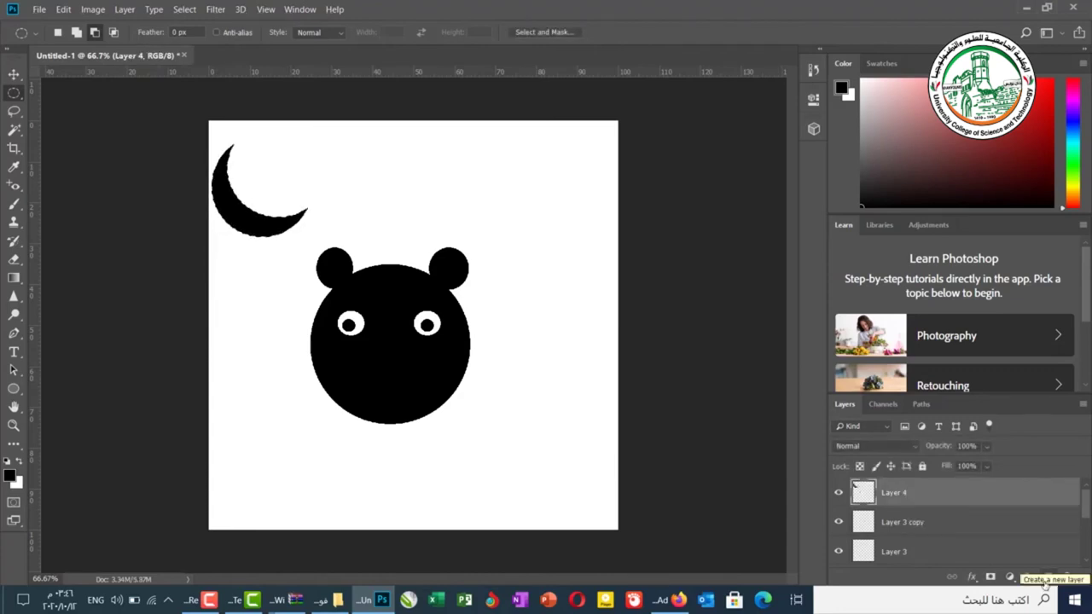
# Intersect two elliptical selections about 19% wide near the canvas's upper-right corner, and fill the eye shape with light grey on a new layer.
pyautogui.click(1062, 122)
pyautogui.click(862, 114)
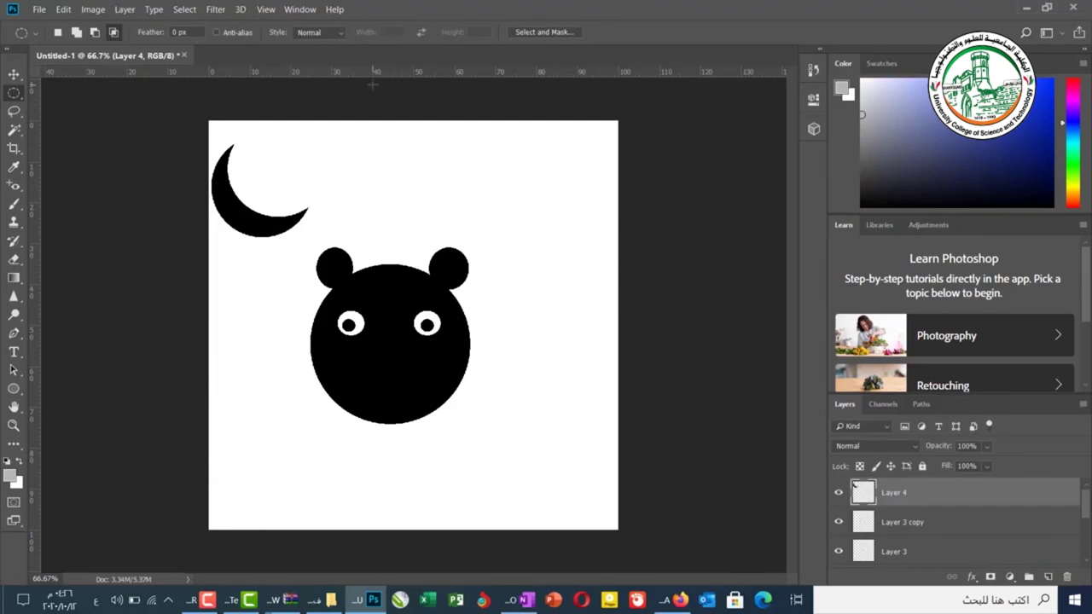
pyautogui.click(15, 92)
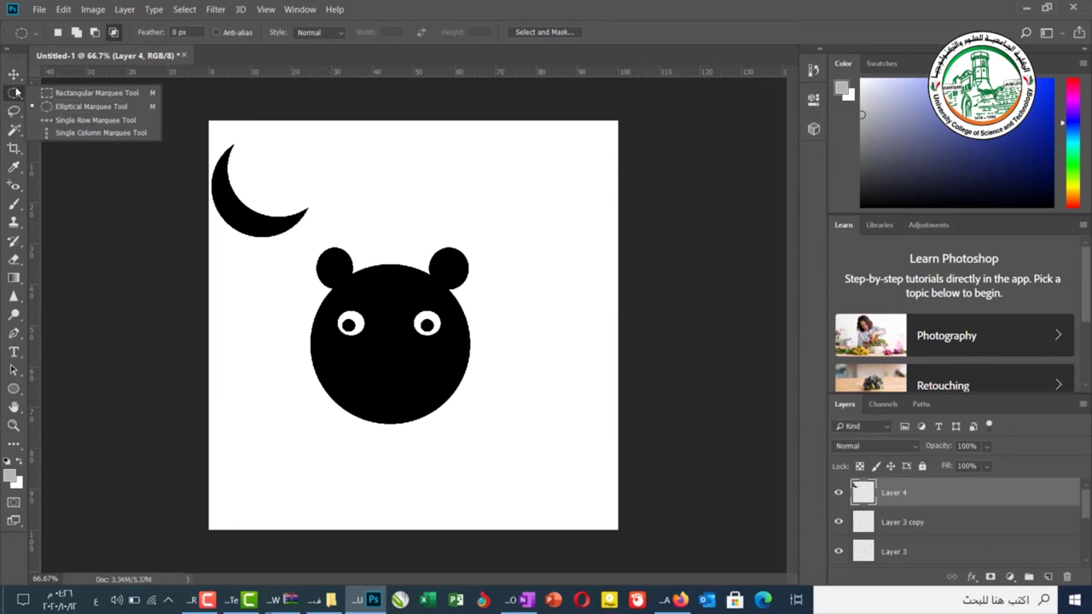
pyautogui.click(75, 105)
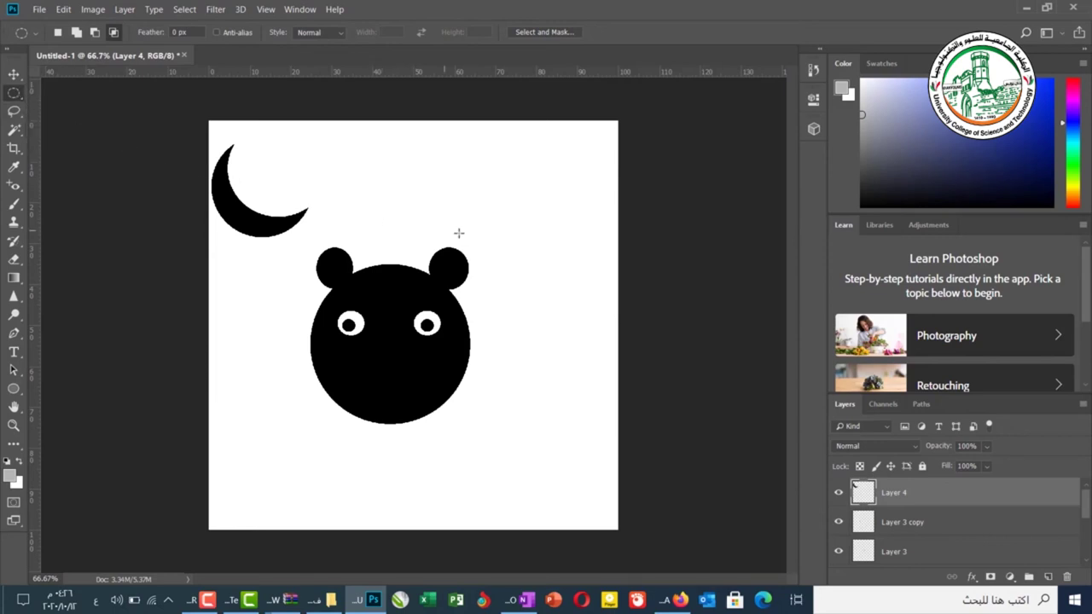
pyautogui.moveTo(592, 166); pyautogui.dragTo(519, 211)
pyautogui.click(116, 34)
pyautogui.moveTo(594, 154); pyautogui.dragTo(514, 198)
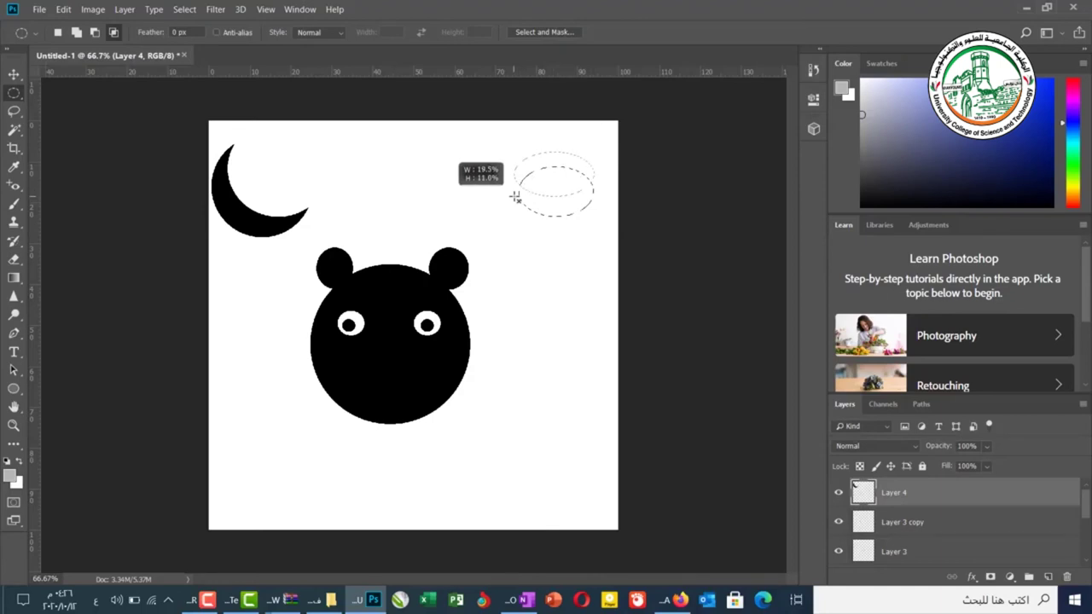
pyautogui.moveTo(514, 197); pyautogui.dragTo(515, 197)
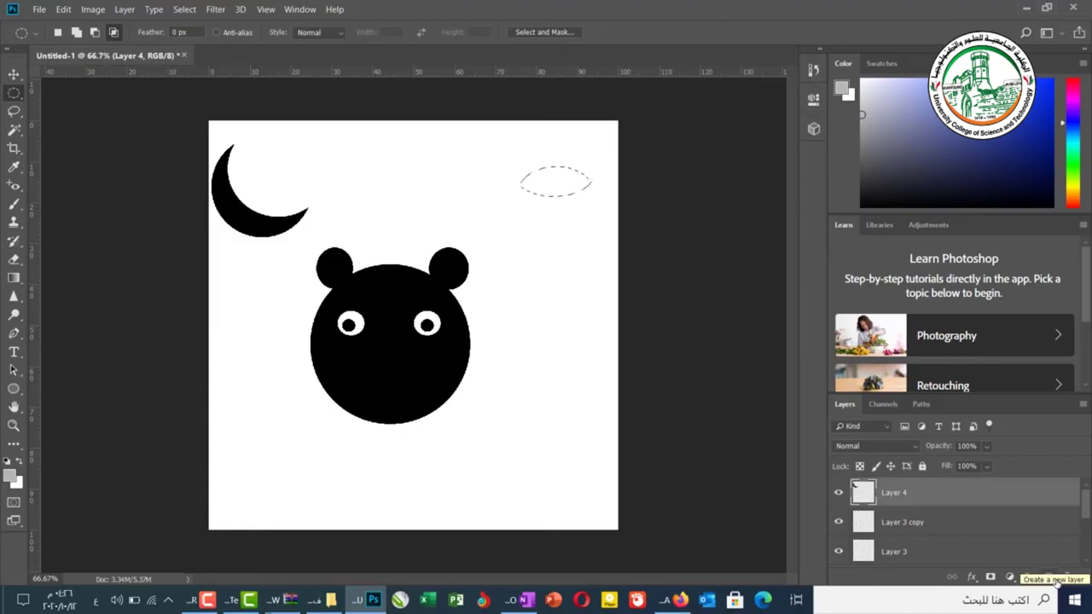
pyautogui.click(1049, 578)
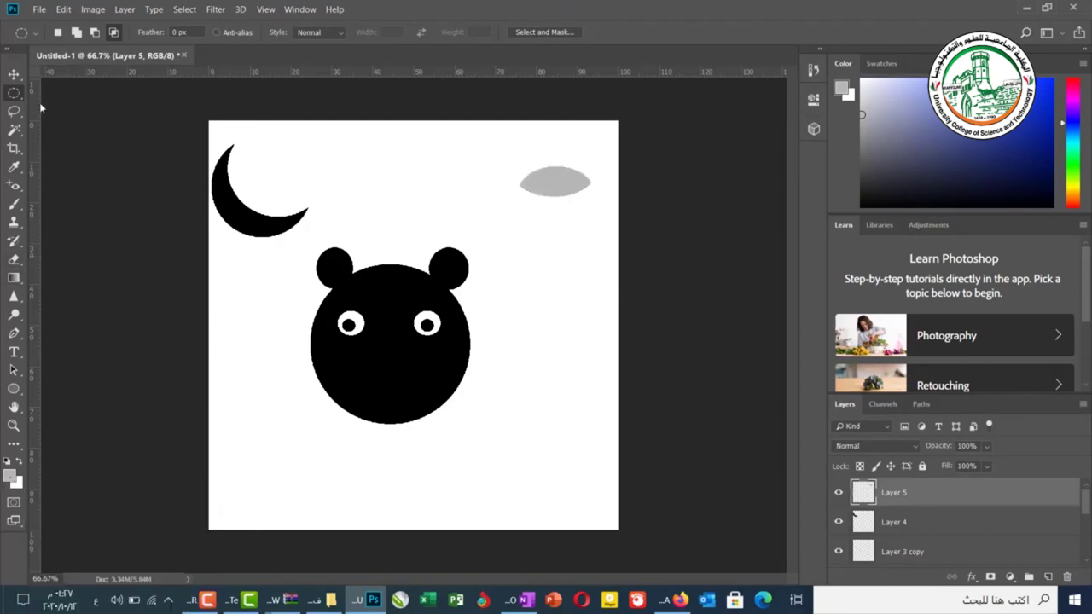
# Draw a circular selection about 5.1% wide at the centre of the grey eye shape.
pyautogui.rightClick(14, 93)
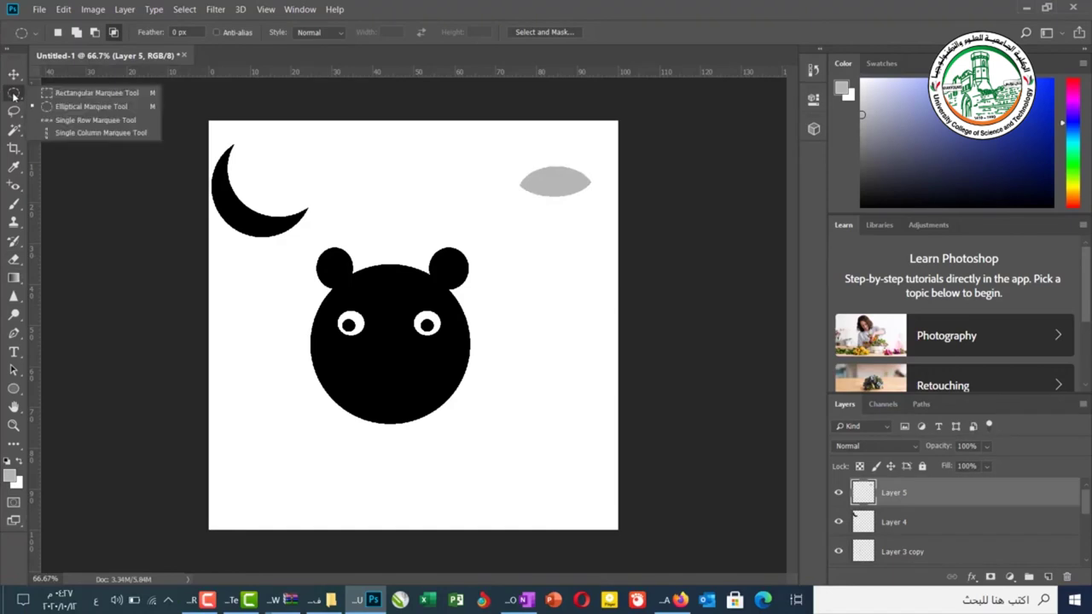
pyautogui.click(64, 107)
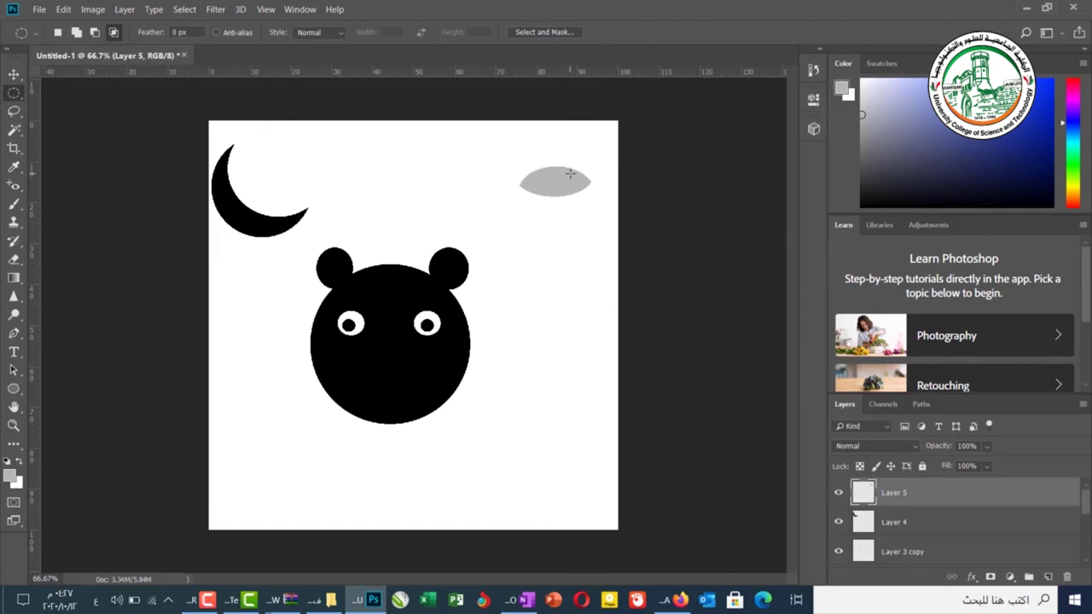
pyautogui.moveTo(570, 175); pyautogui.dragTo(543, 194)
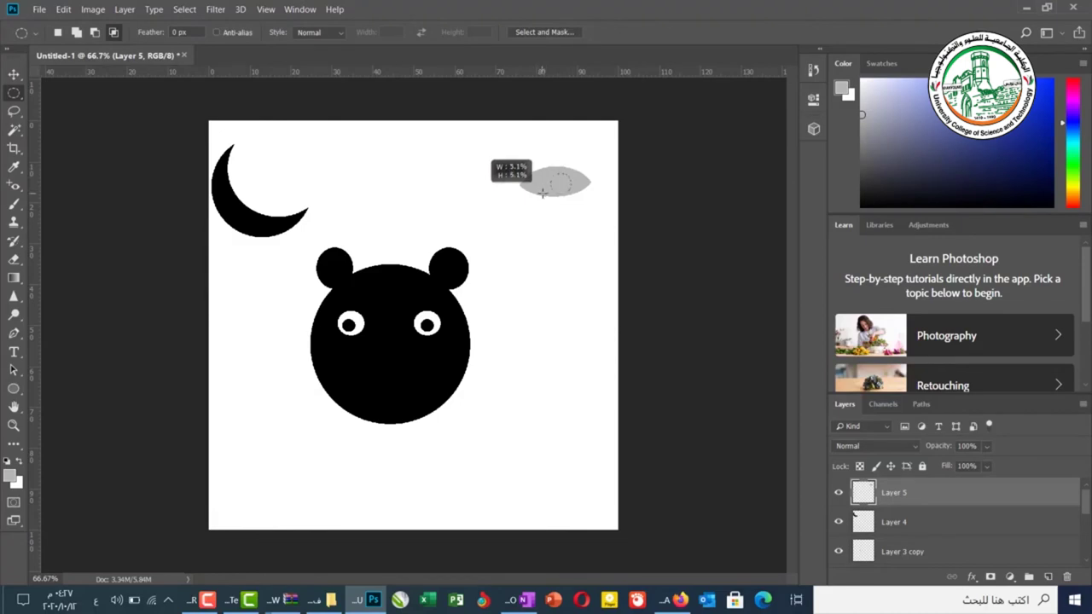
pyautogui.moveTo(543, 193); pyautogui.dragTo(539, 193)
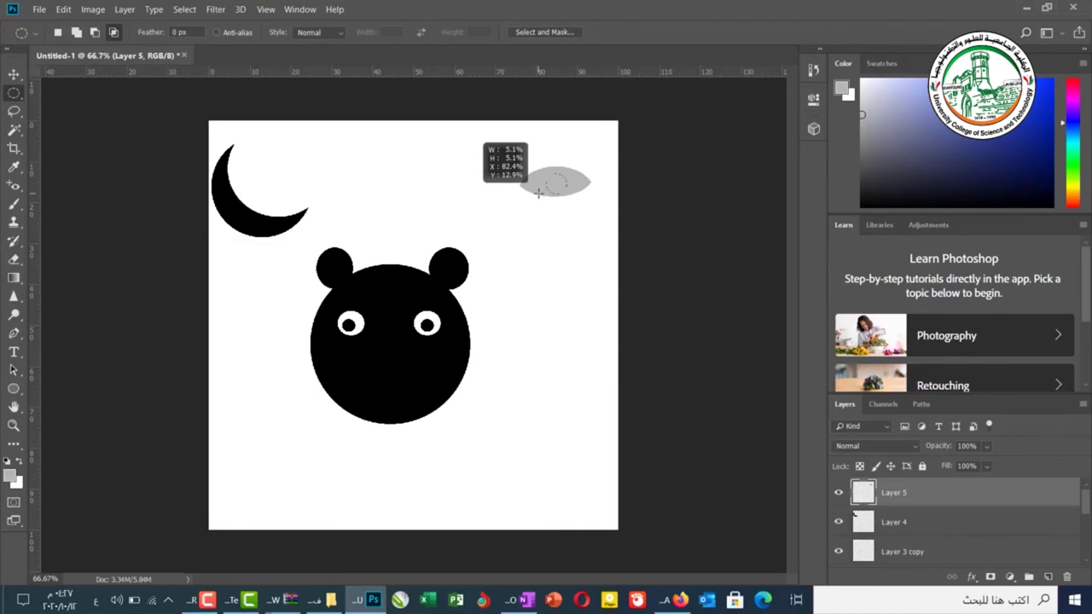
pyautogui.moveTo(538, 193); pyautogui.dragTo(538, 192)
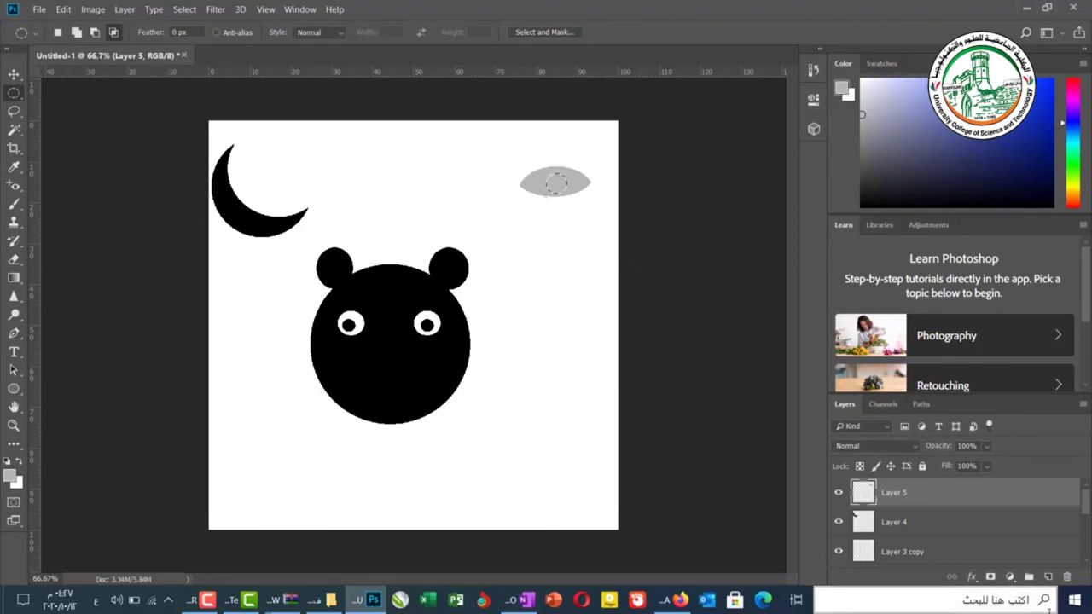
# Fill the circular selection at the grey eye shape's centre with light grey #cbccd2 on a new layer.
pyautogui.click(1045, 577)
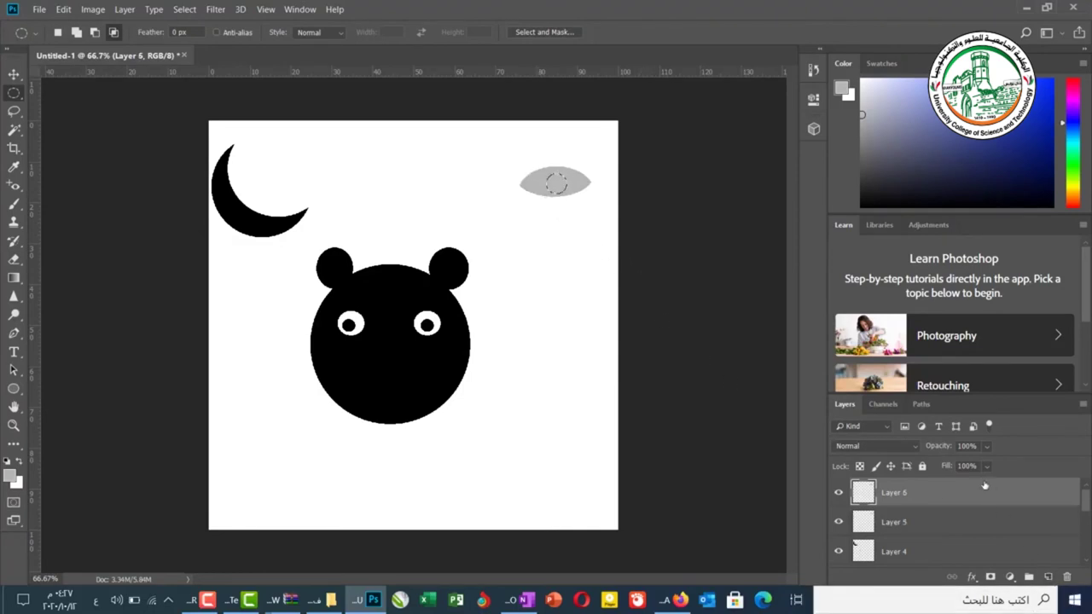
pyautogui.click(11, 476)
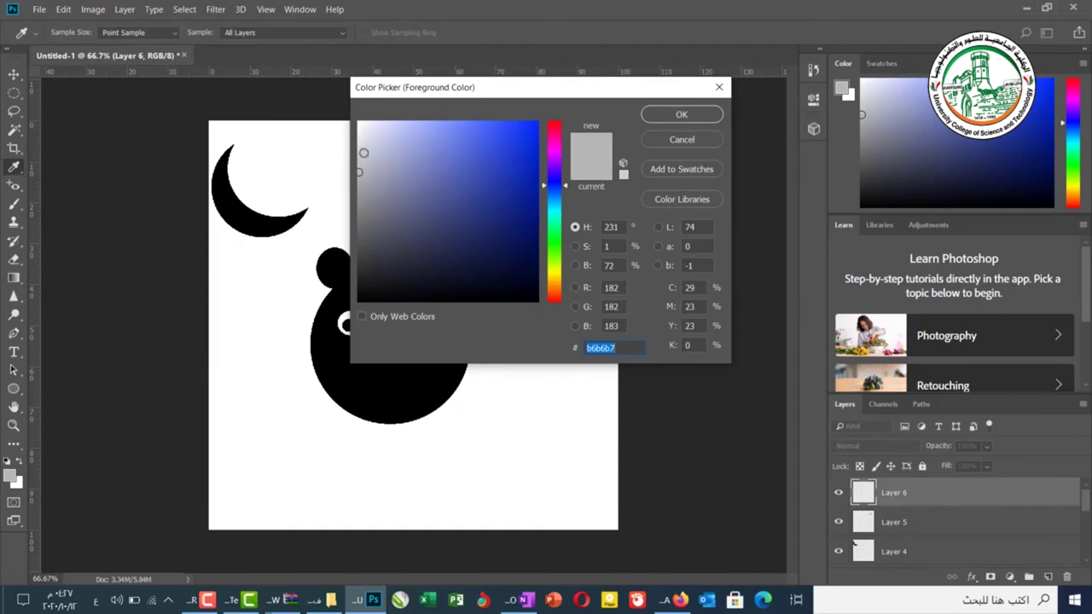
pyautogui.click(363, 152)
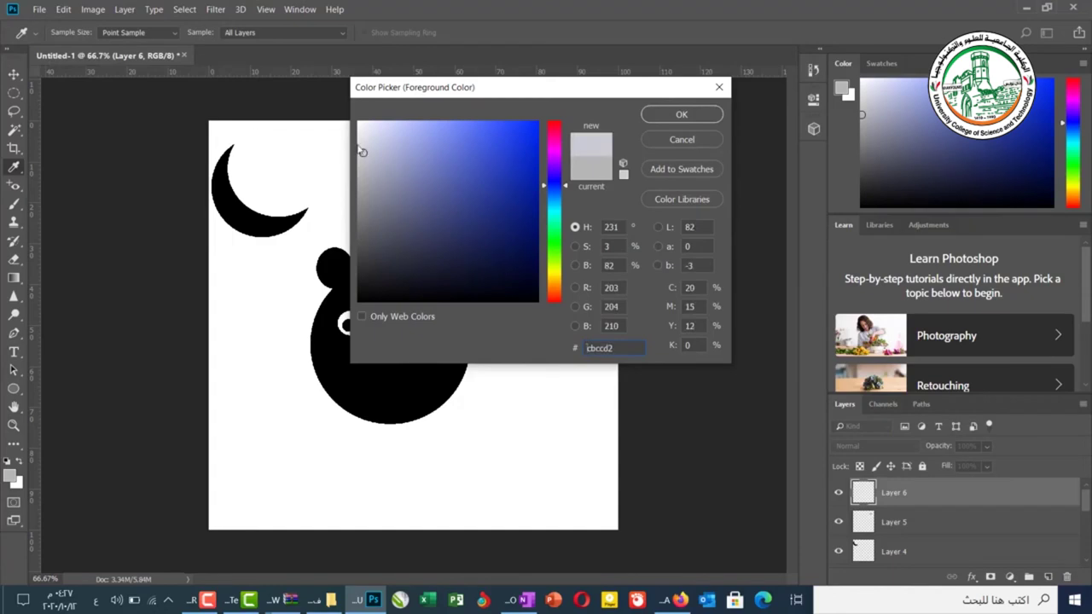
pyautogui.click(705, 114)
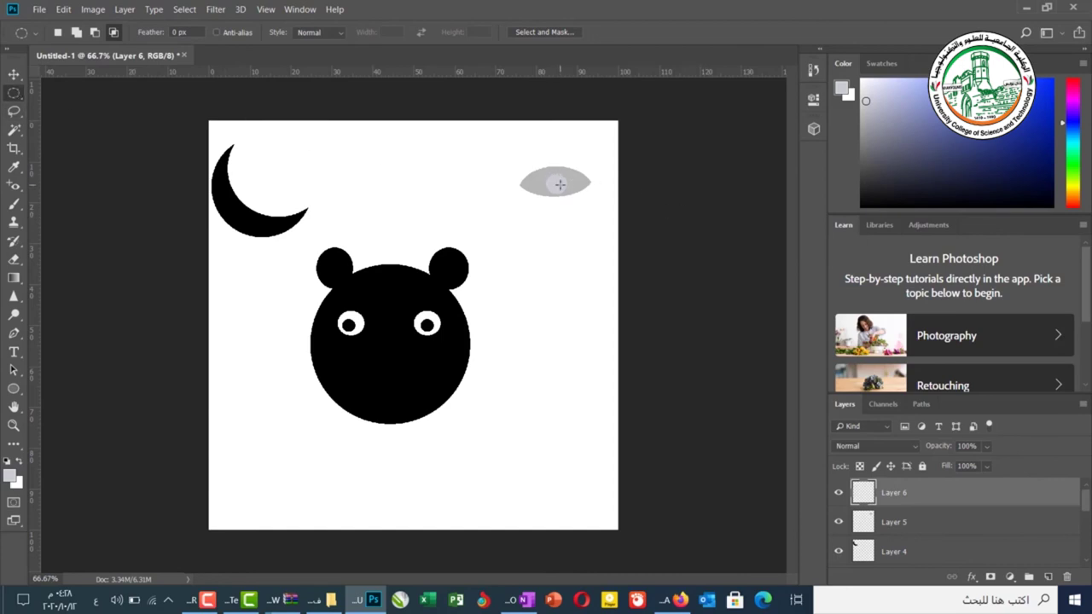
# Intersect the iris selection with an ellipse about 2.6% by 2.4% to get a small pupil selection, and add a new layer for it.
pyautogui.moveTo(560, 184); pyautogui.dragTo(551, 194)
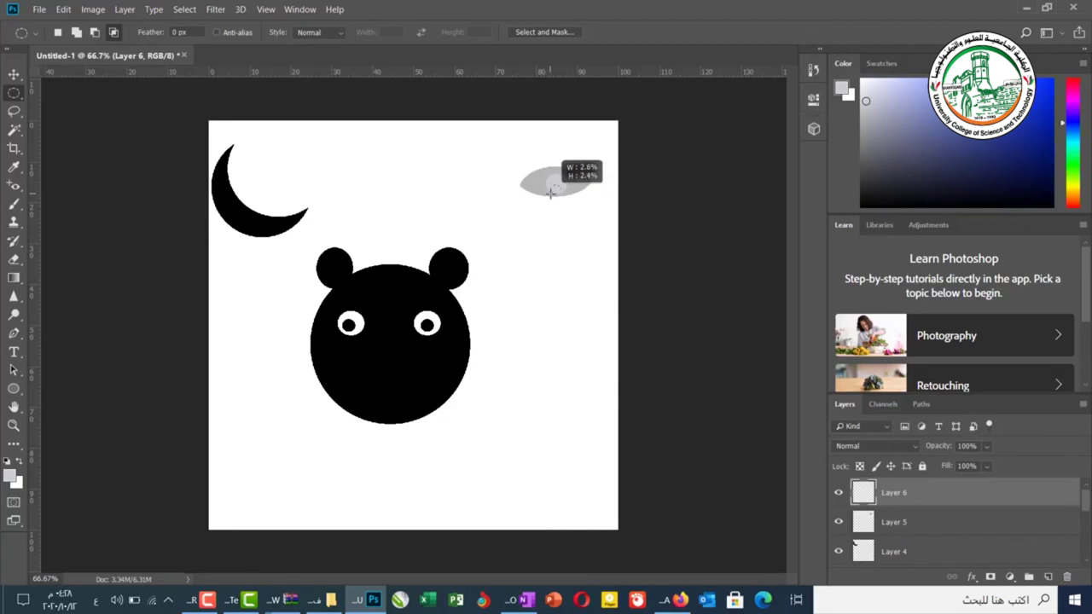
pyautogui.moveTo(550, 193); pyautogui.dragTo(551, 194)
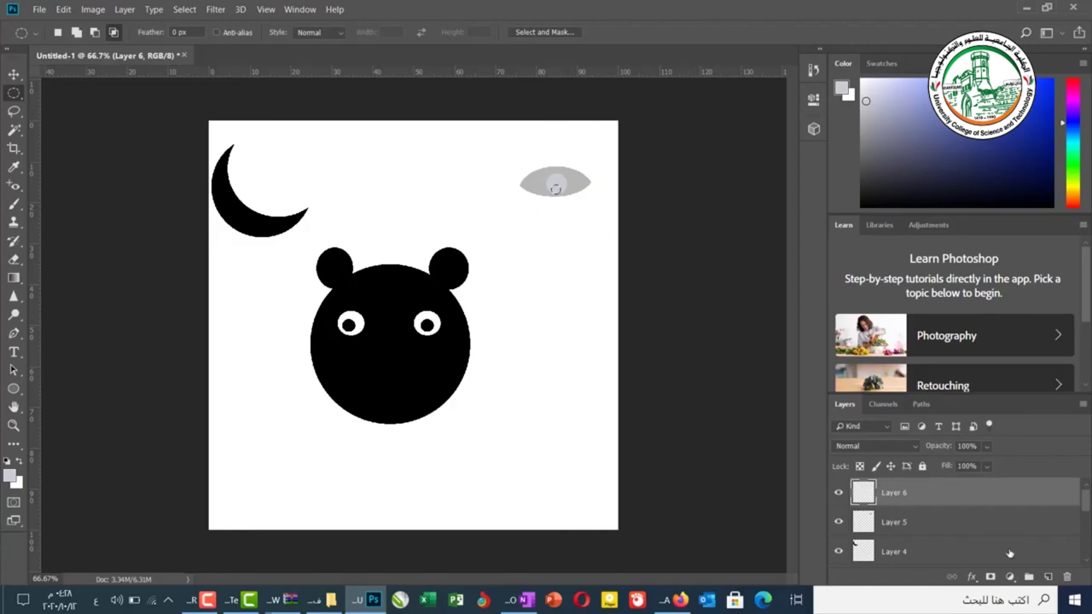
pyautogui.click(1048, 576)
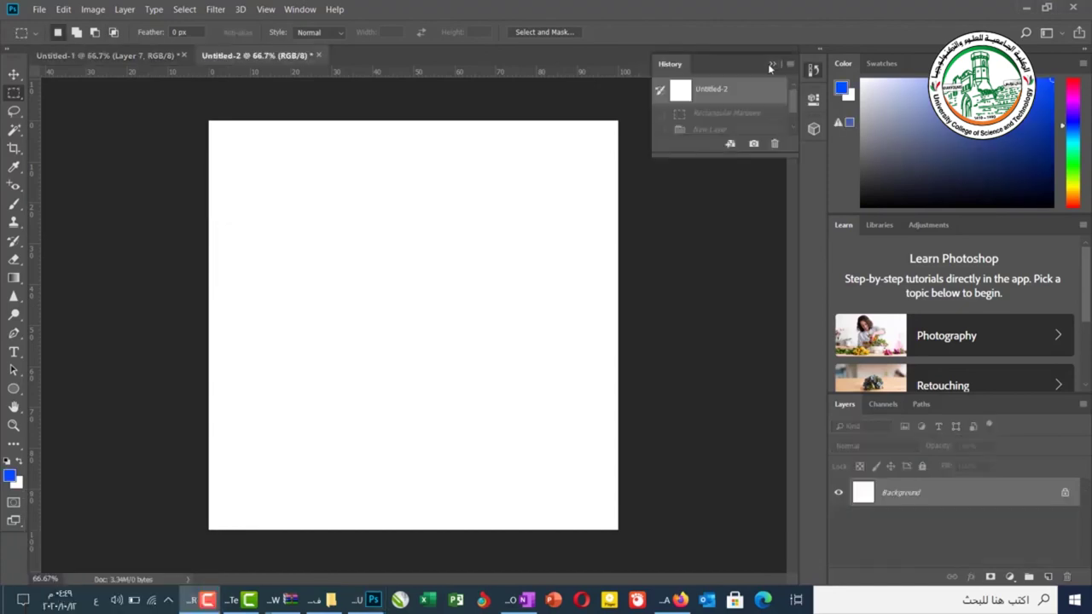
# Fill a full-width rectangular selection over the upper third of the Untitled-2 canvas with blue on a new layer, and deselect.
pyautogui.click(768, 63)
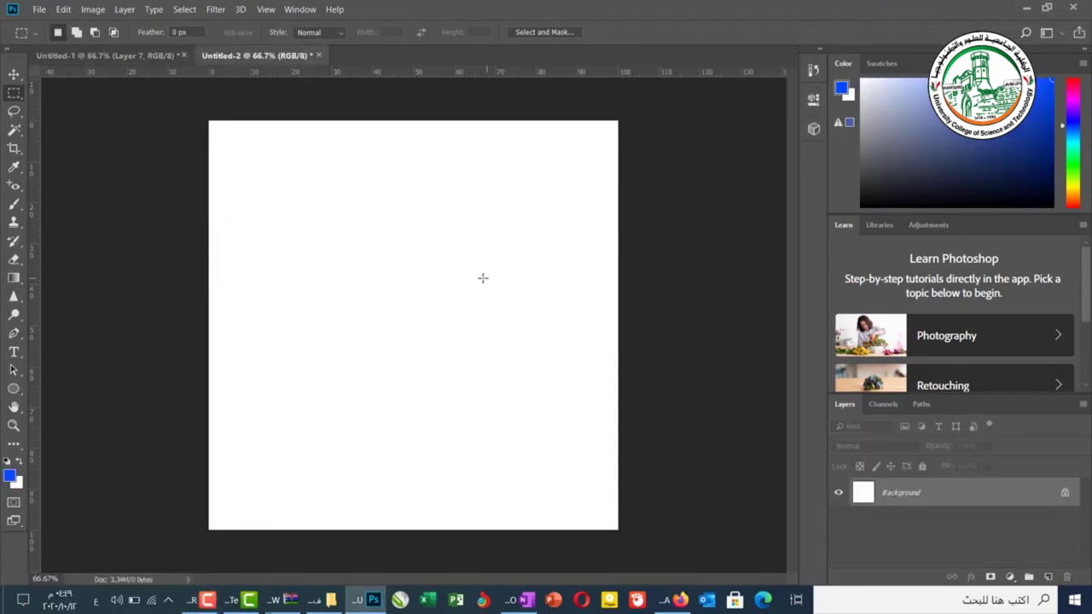
pyautogui.rightClick(13, 95)
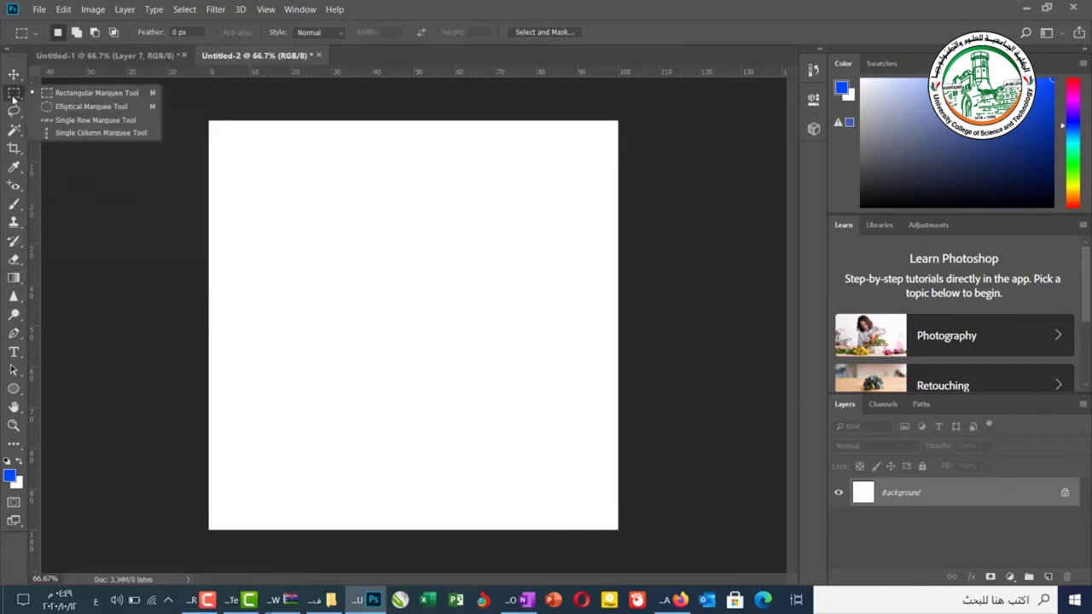
pyautogui.click(72, 93)
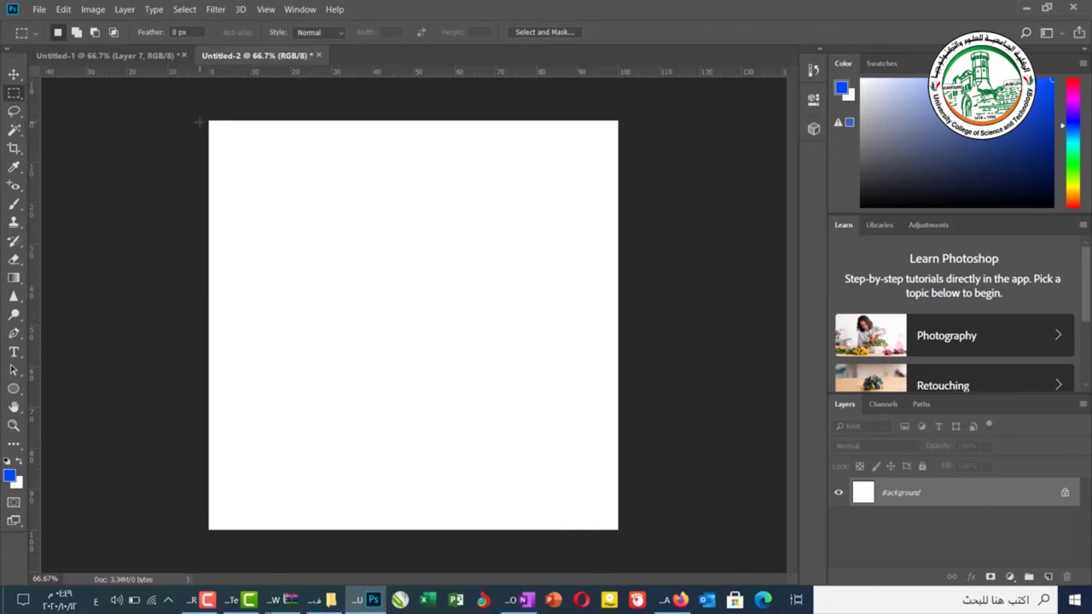
pyautogui.moveTo(206, 121); pyautogui.dragTo(616, 263)
pyautogui.click(1048, 577)
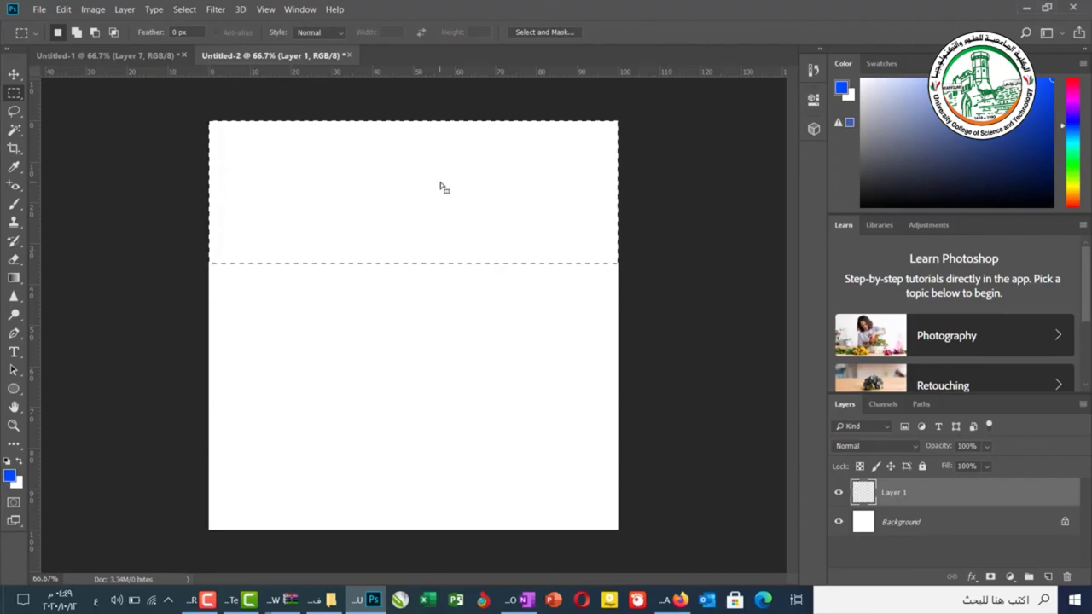
pyautogui.hotkey('alt', 'BackSpace')
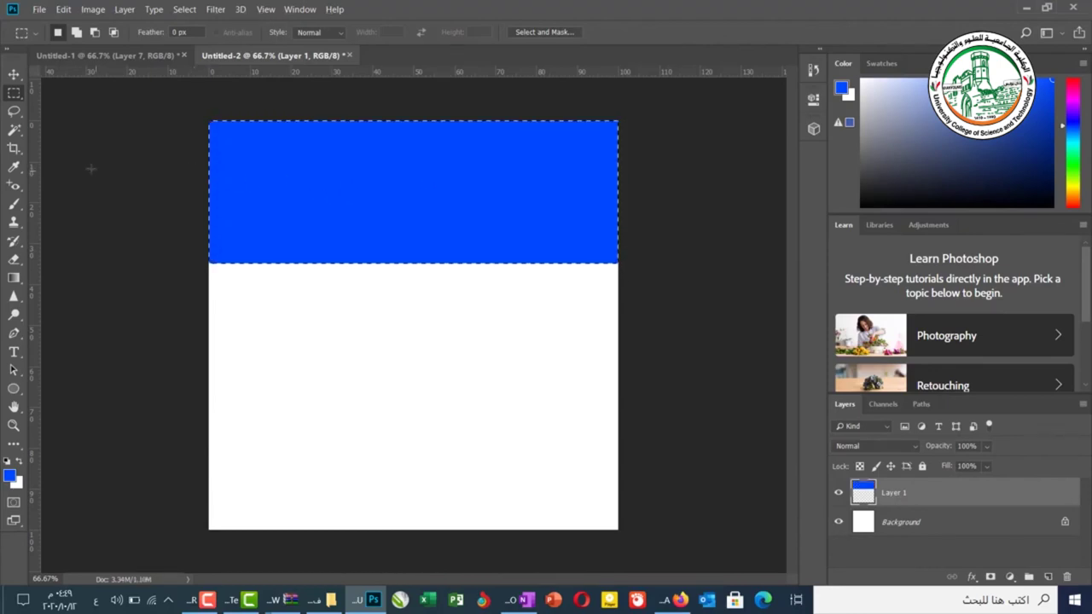
pyautogui.hotkey('ctrl', 'd')
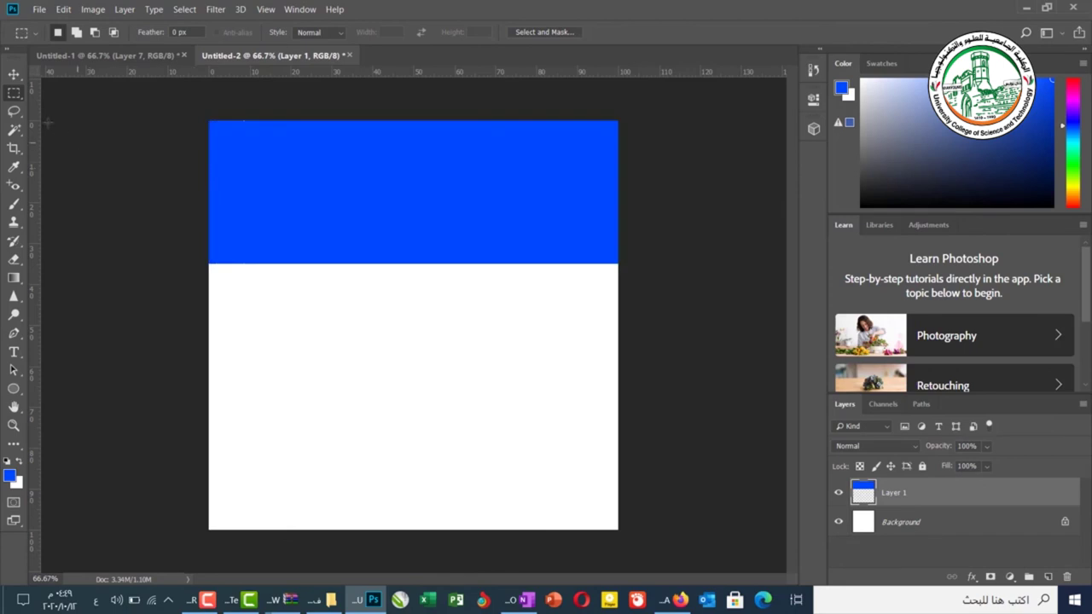
# Draw an elliptical selection with a 0 px feather inside the blue band and add a smaller ellipse at each end.
pyautogui.rightClick(13, 93)
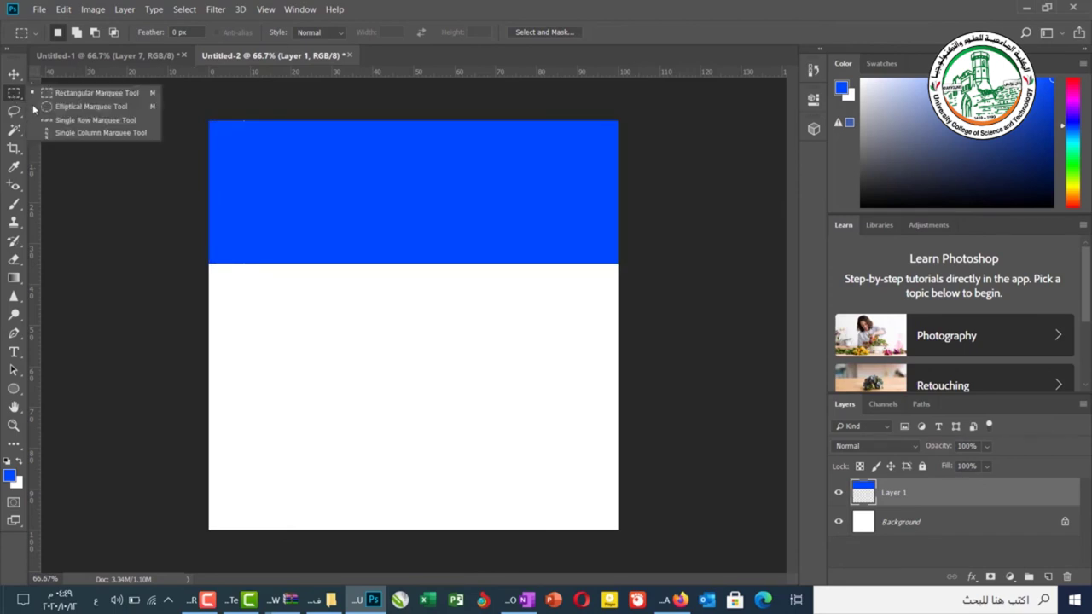
pyautogui.click(34, 106)
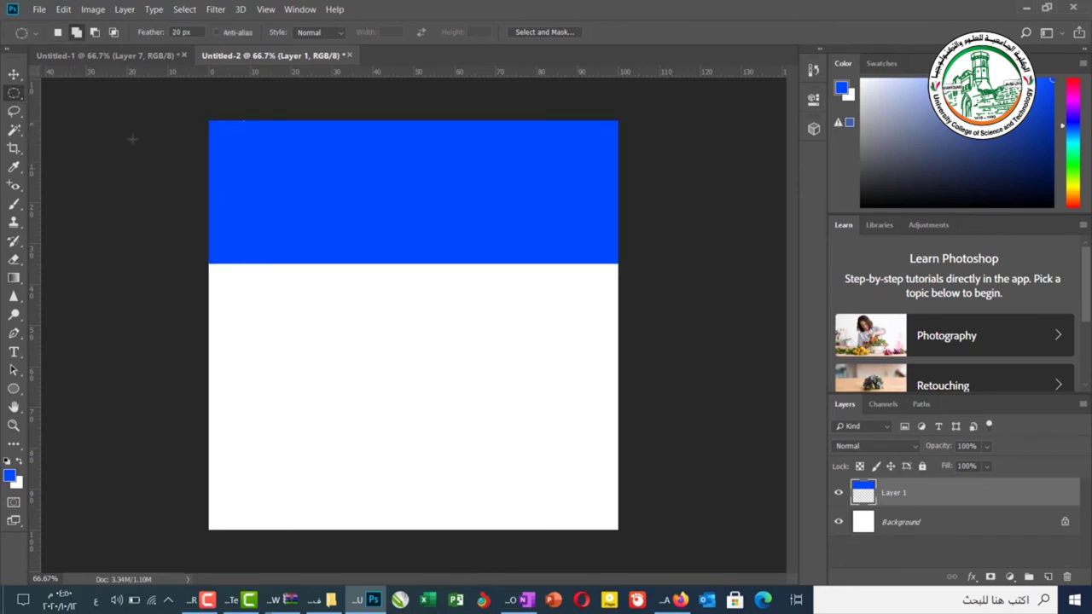
pyautogui.doubleClick(180, 32)
pyautogui.write('0')
pyautogui.click(58, 32)
pyautogui.moveTo(314, 158); pyautogui.dragTo(513, 239)
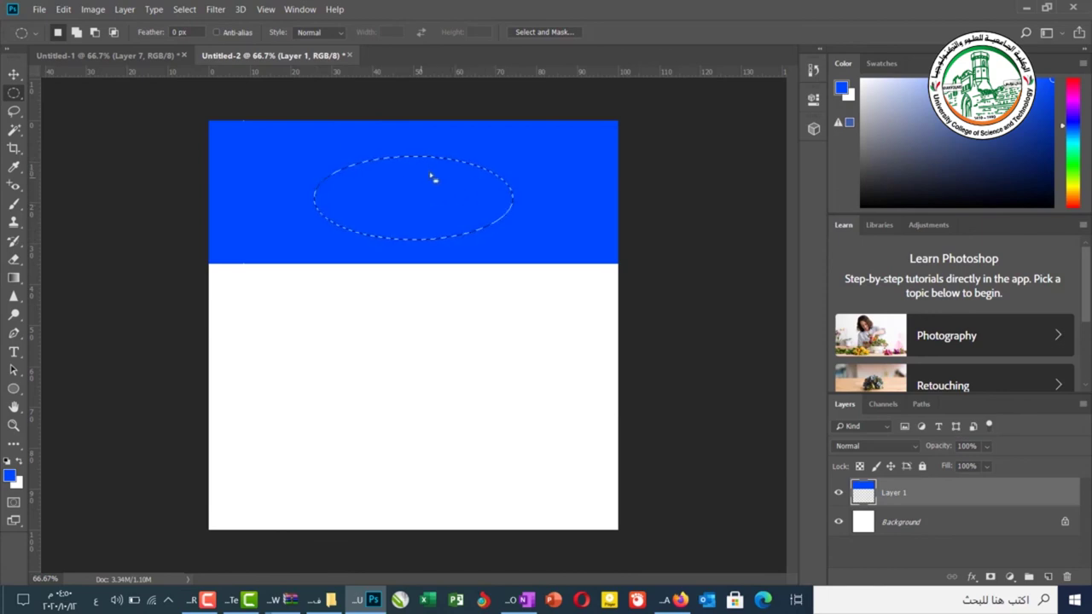
pyautogui.click(77, 33)
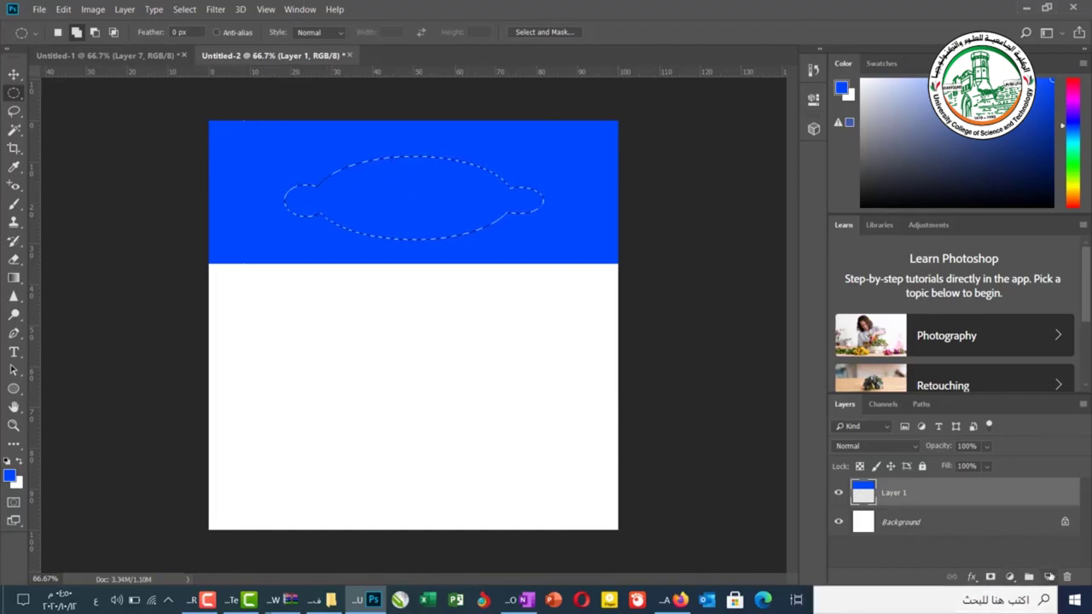
# Fill the combined cloud selection with the white background colour on a new layer, and deselect.
pyautogui.click(1048, 577)
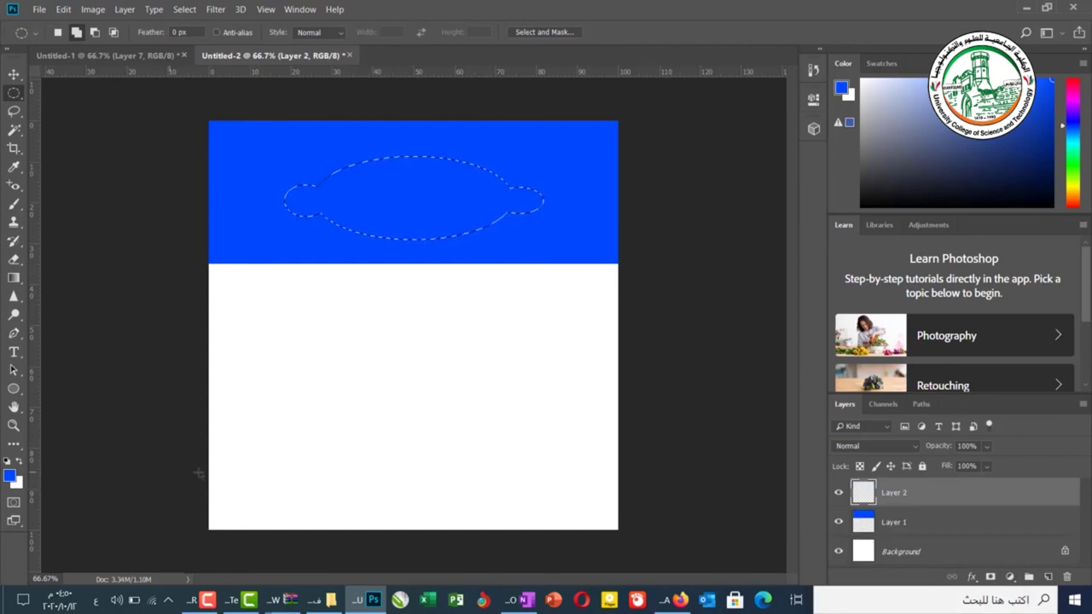
pyautogui.hotkey('ctrl', 'BackSpace')
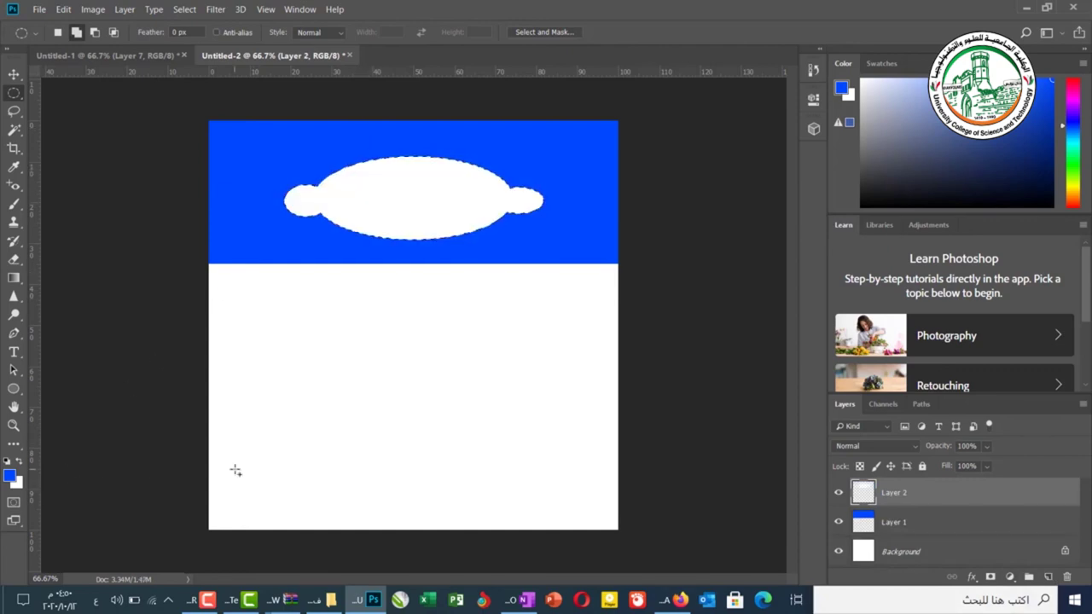
pyautogui.hotkey('ctrl', 'd')
# Fill a full-width rectangular selection over the canvas's lower third with blue on a new layer, and deselect.
pyautogui.rightClick(17, 94)
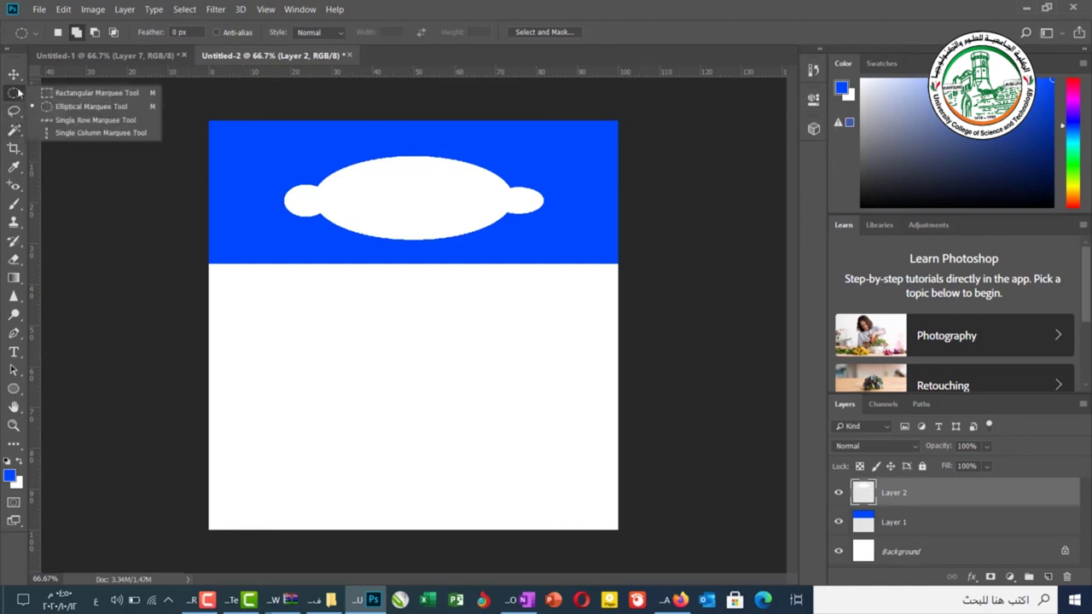
pyautogui.click(56, 94)
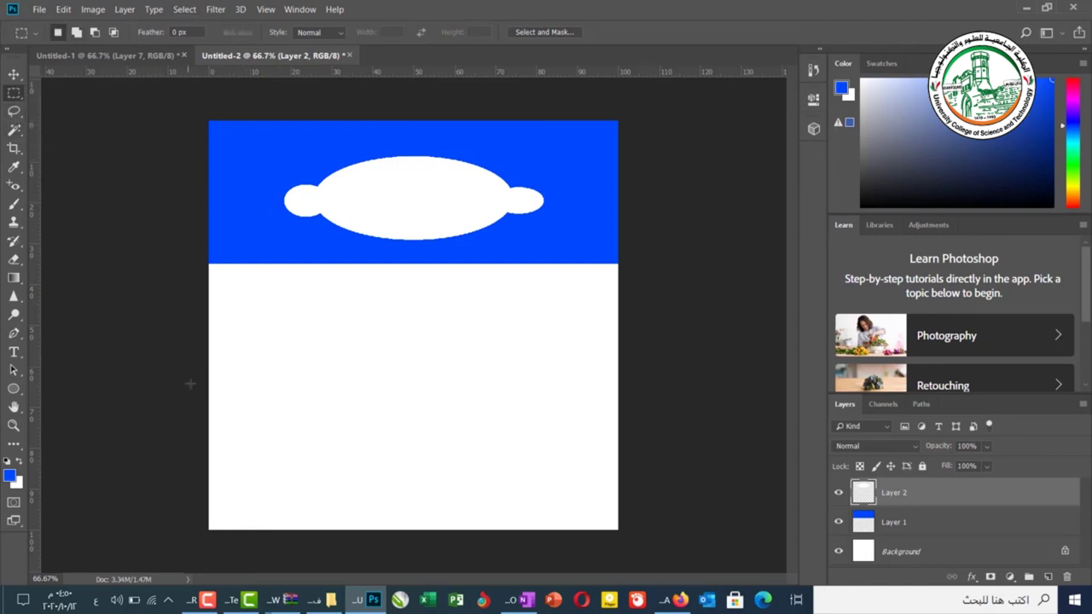
pyautogui.moveTo(206, 389); pyautogui.dragTo(619, 544)
pyautogui.click(1050, 577)
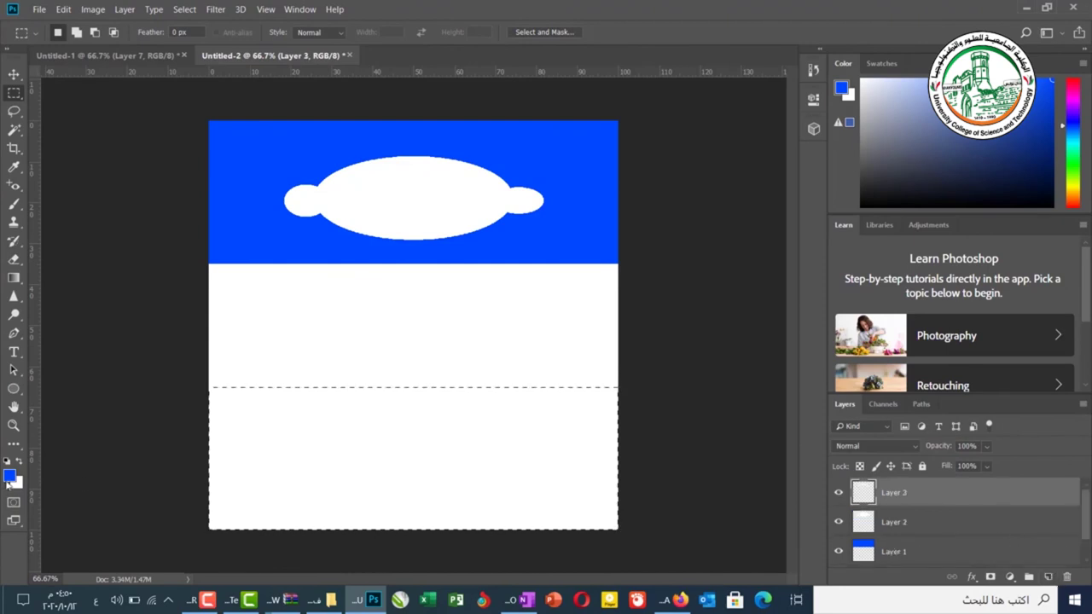
pyautogui.hotkey('alt', 'BackSpace')
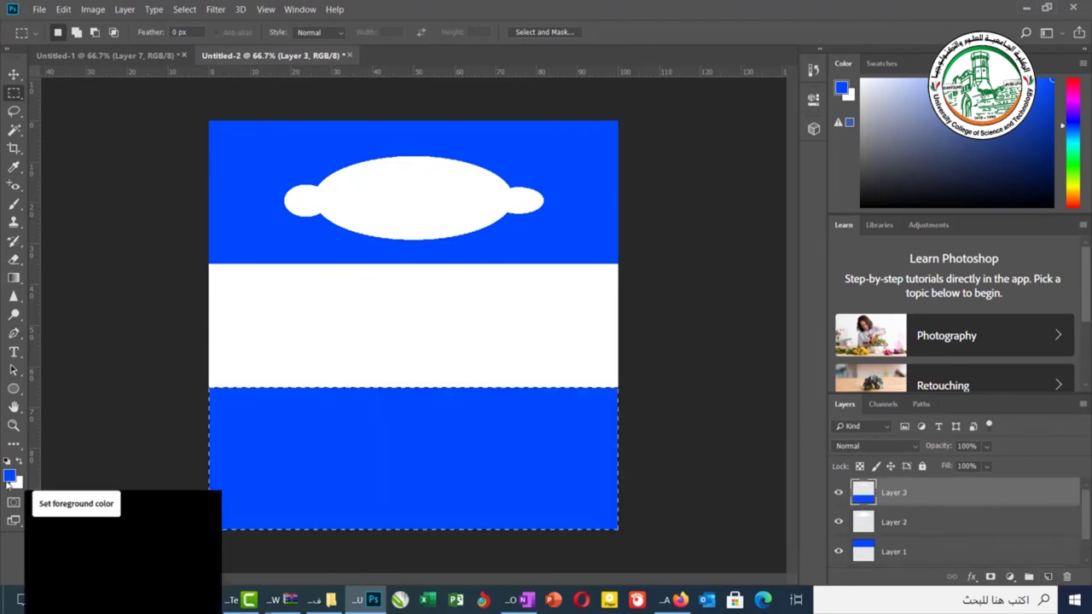
pyautogui.hotkey('ctrl', 'd')
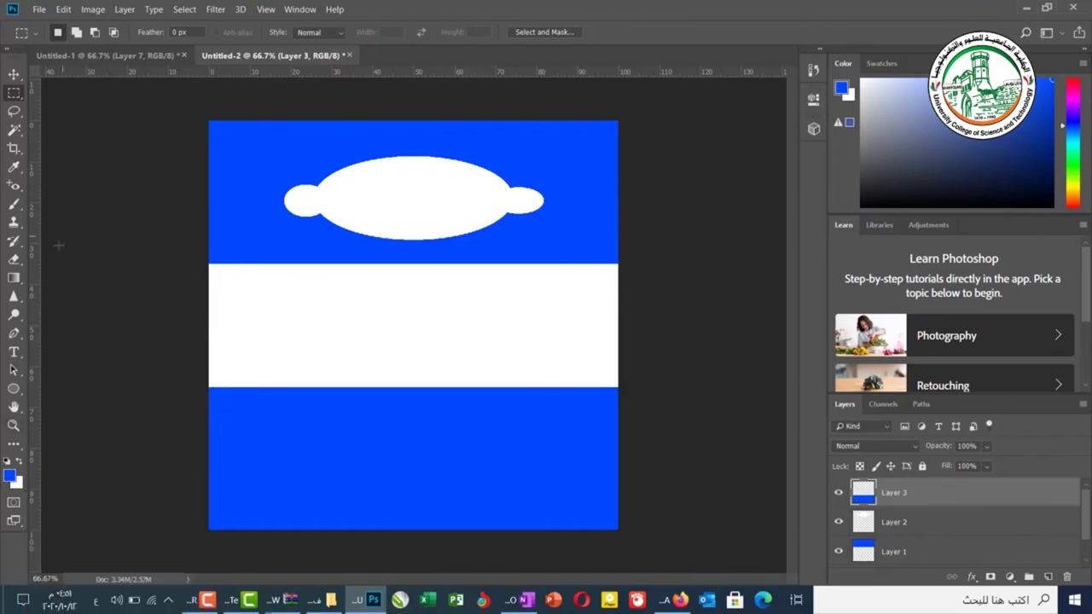
# Combine three overlapping elliptical selections with a 20 px feather into a cloud in the lower blue band, fill it white, and deselect.
pyautogui.rightClick(14, 94)
pyautogui.click(29, 107)
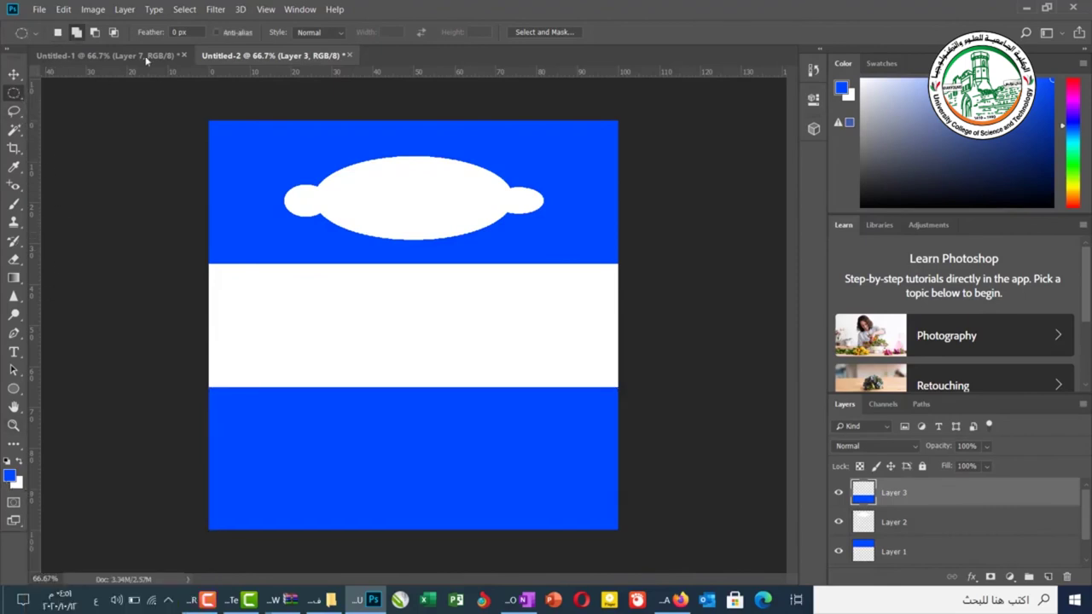
pyautogui.doubleClick(175, 32)
pyautogui.write('20')
pyautogui.press('Return')
pyautogui.moveTo(505, 433); pyautogui.dragTo(314, 515)
pyautogui.moveTo(550, 465); pyautogui.dragTo(483, 496)
pyautogui.moveTo(284, 467); pyautogui.dragTo(341, 507)
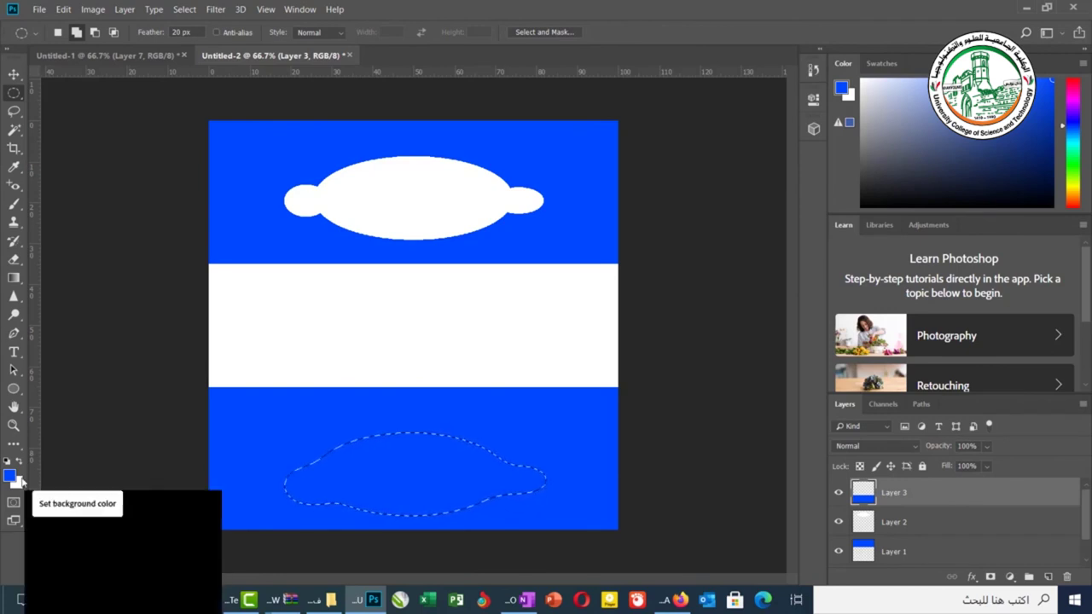
pyautogui.hotkey('ctrl', 'BackSpace')
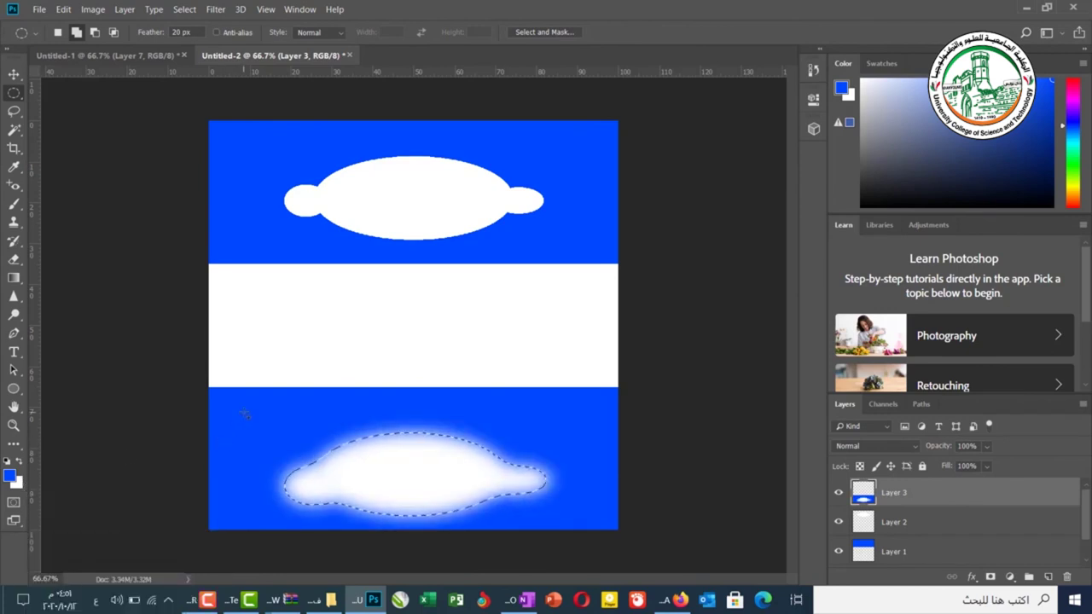
pyautogui.hotkey('ctrl', 'd')
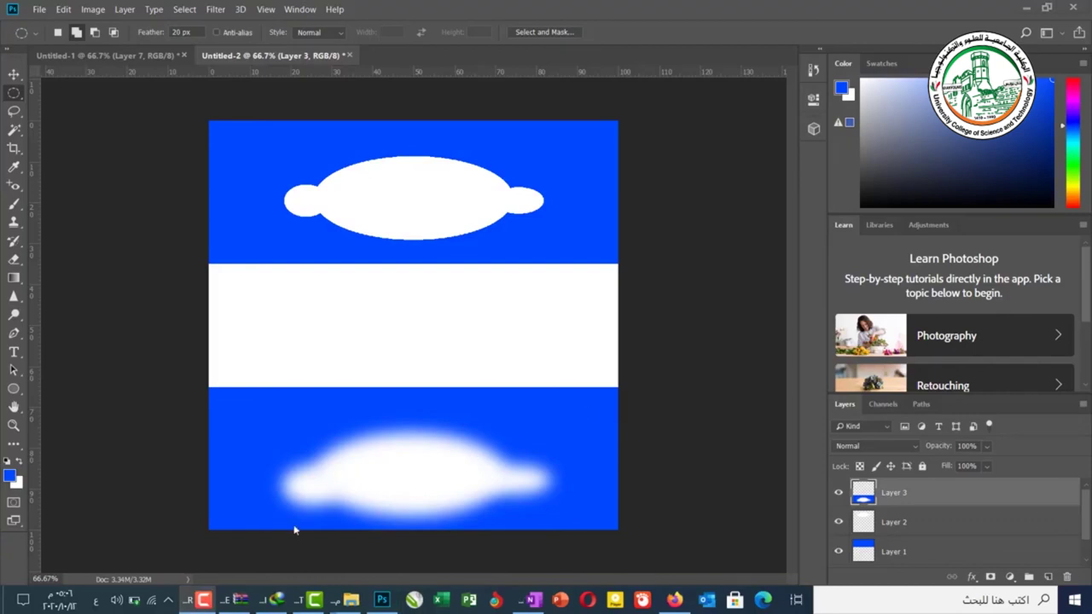
# Open safe_image (40) from the EX 4 folder as a separate document and fit it to the window.
pyautogui.moveTo(346, 599)
pyautogui.click(290, 557)
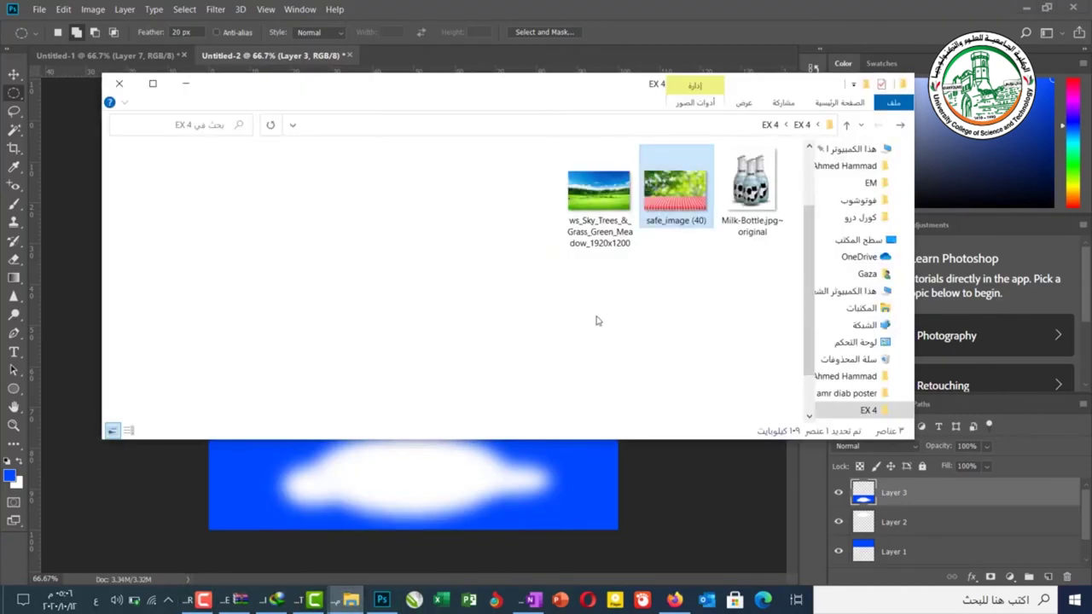
pyautogui.moveTo(667, 225); pyautogui.dragTo(430, 59)
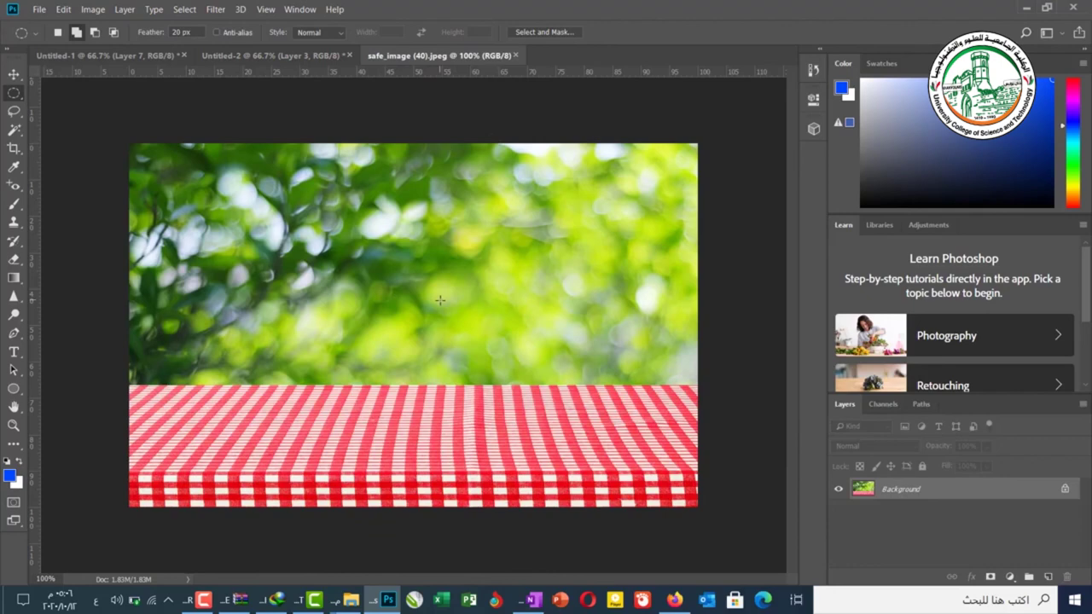
pyautogui.hotkey('ctrl', '0')
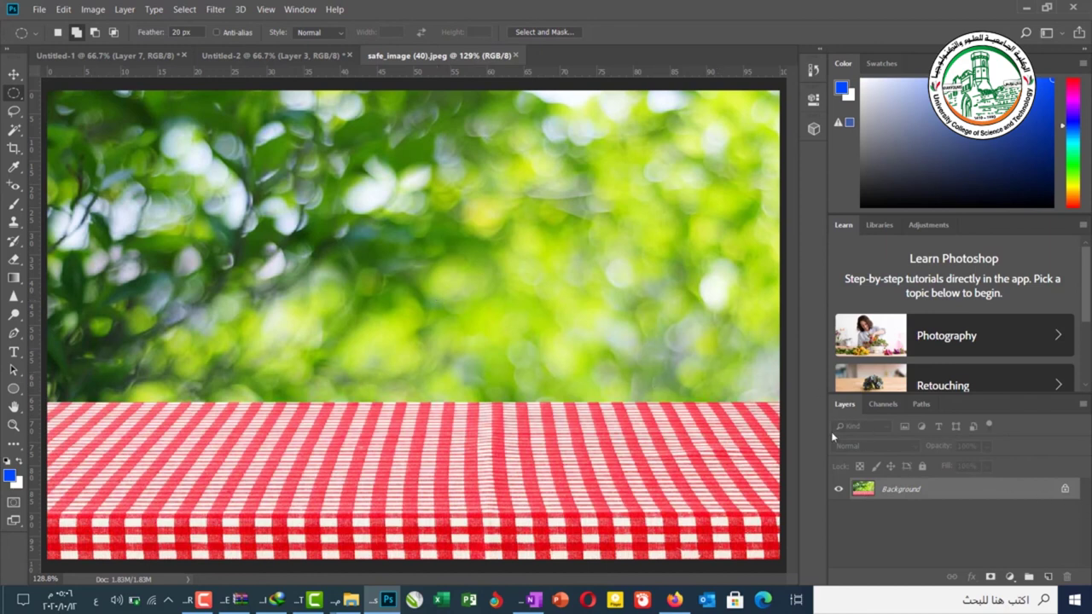
# Unlock the Background layer, select the blurred foliage above the checked tablecloth with a rectangular selection, and delete it.
pyautogui.click(1065, 489)
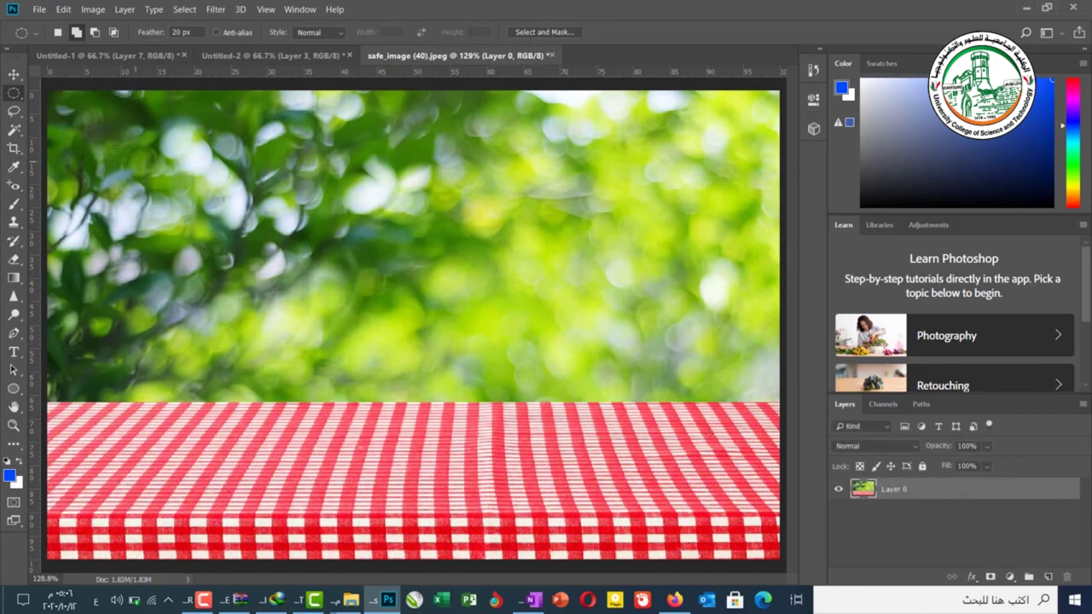
pyautogui.rightClick(14, 92)
pyautogui.click(97, 97)
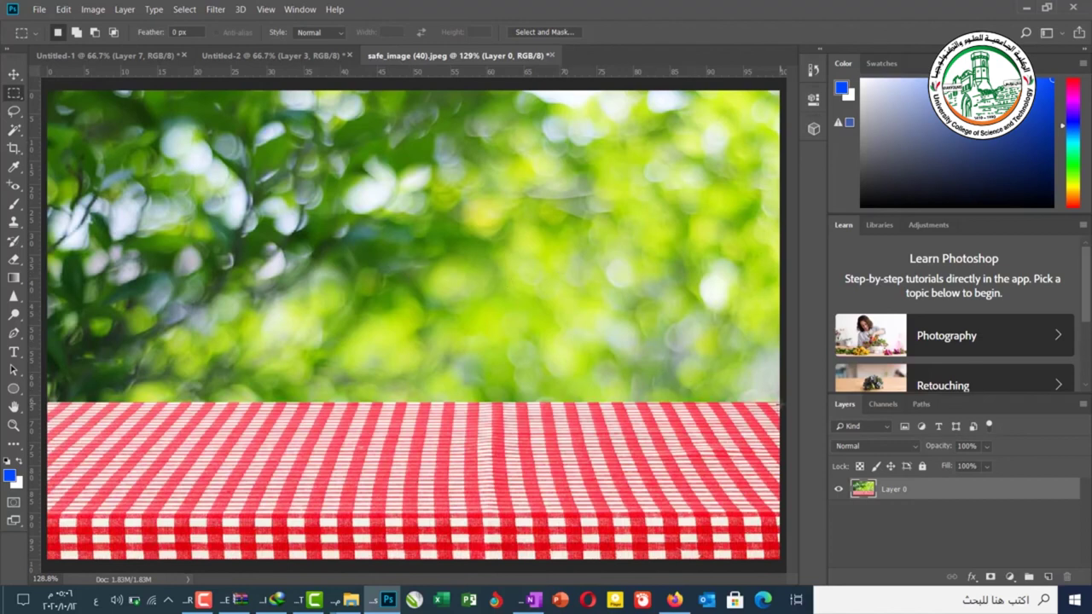
pyautogui.moveTo(778, 400); pyautogui.dragTo(16, 76)
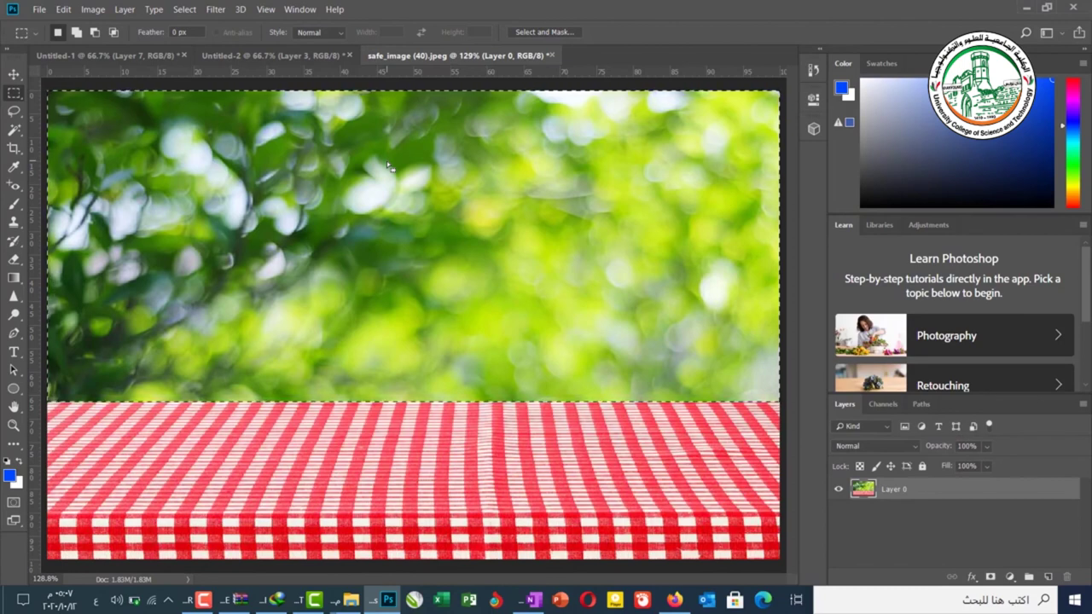
pyautogui.press('Delete')
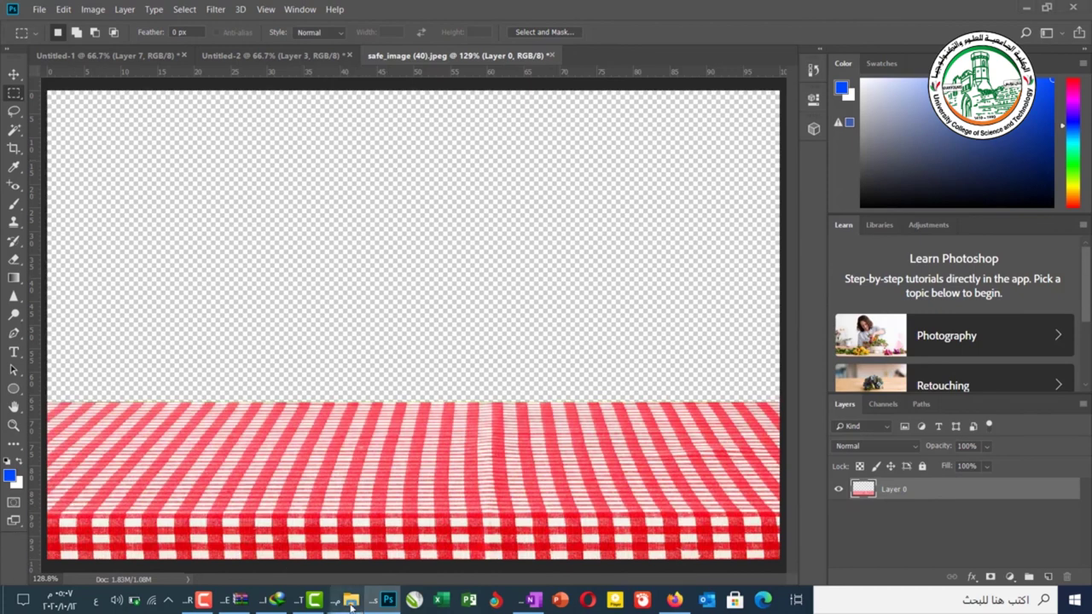
# Place the ws_Sky_Trees_&_Grass_Green_Meadow_1920x1200 image from the EX 4 folder into the tablecloth document and commit the placement.
pyautogui.moveTo(351, 600)
pyautogui.click(290, 546)
pyautogui.moveTo(599, 189); pyautogui.dragTo(366, 481)
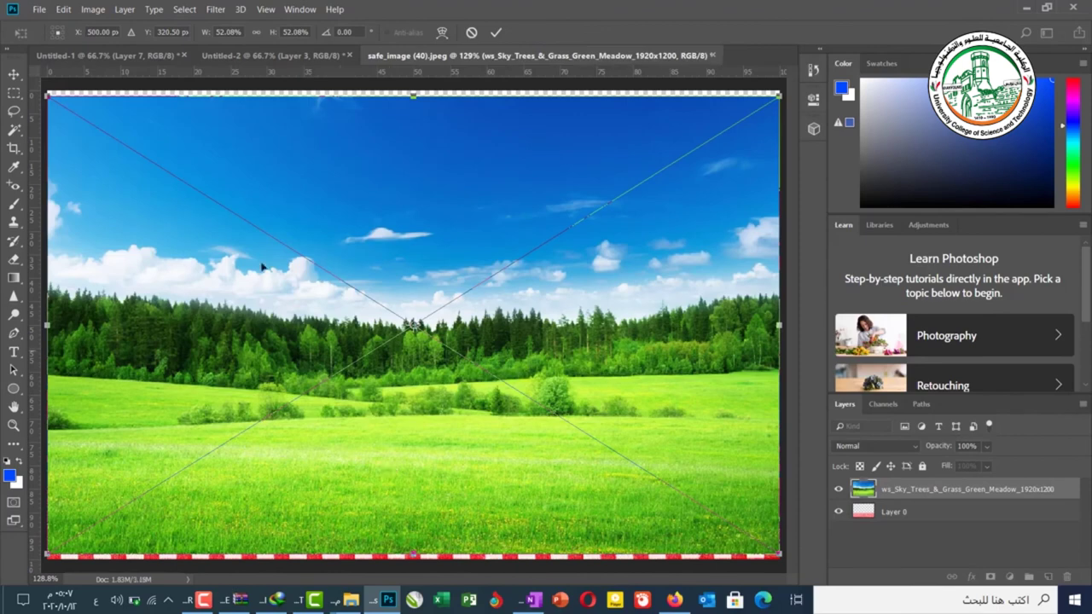
pyautogui.click(13, 74)
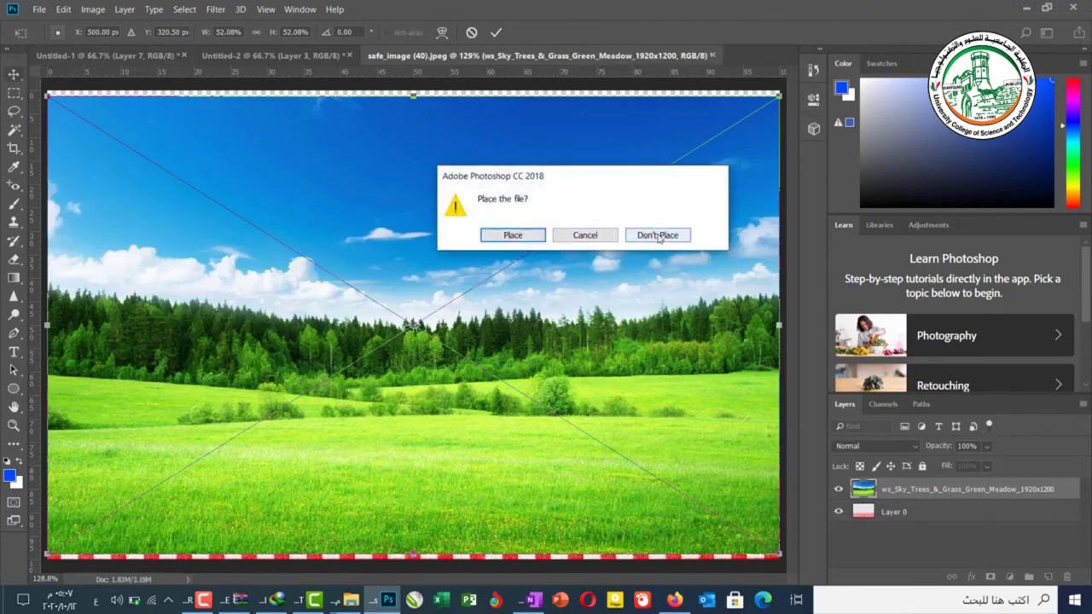
pyautogui.click(531, 236)
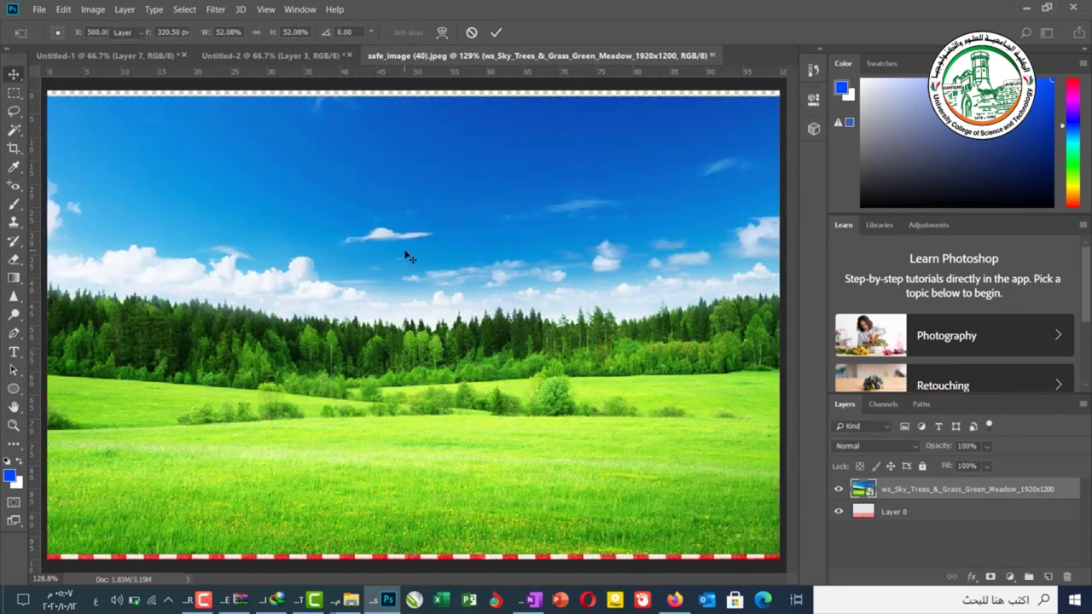
# Move the meadow image up to cover the canvas's upper edge and reorder its layer below Layer 0.
pyautogui.moveTo(408, 256); pyautogui.dragTo(401, 230)
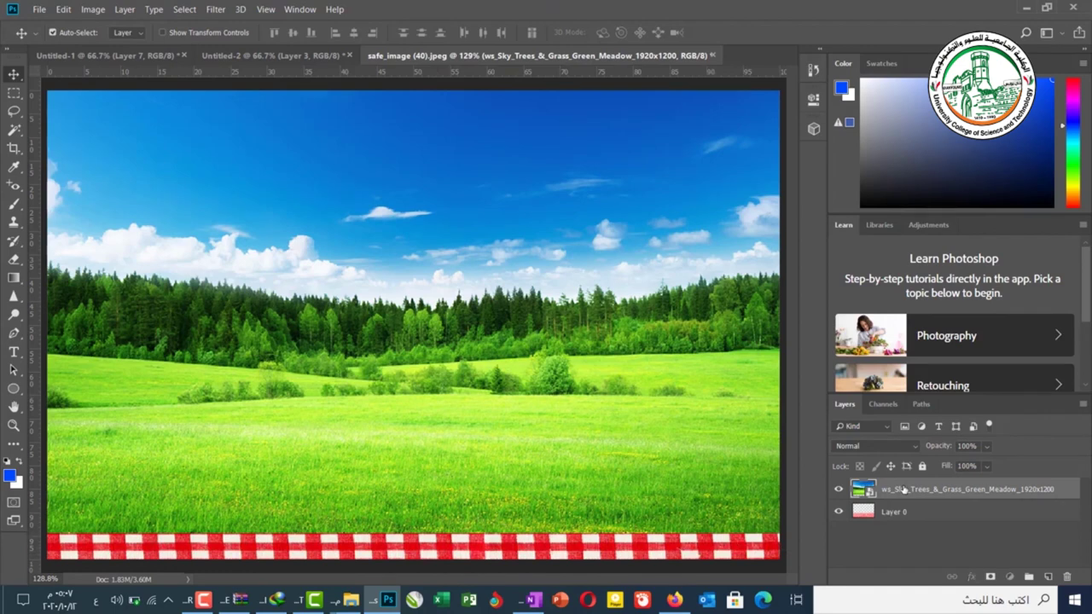
pyautogui.moveTo(904, 488); pyautogui.dragTo(906, 529)
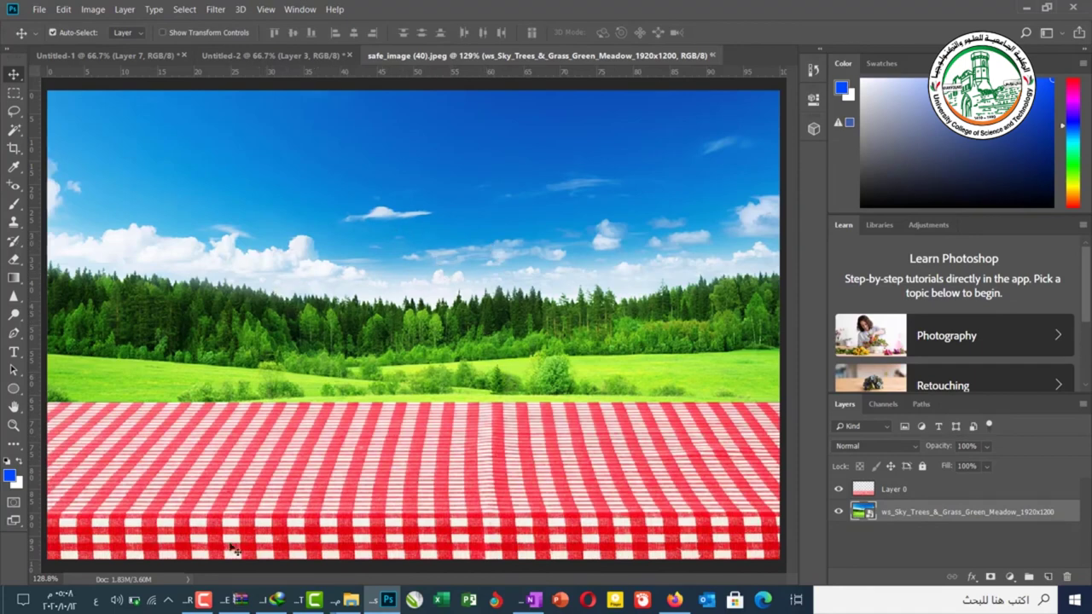
# Place Milk-Bottle from the EX 4 folder above the meadow layer, scaled to about 32.5% width and 37.8% height, left of the canvas centre.
pyautogui.moveTo(345, 600)
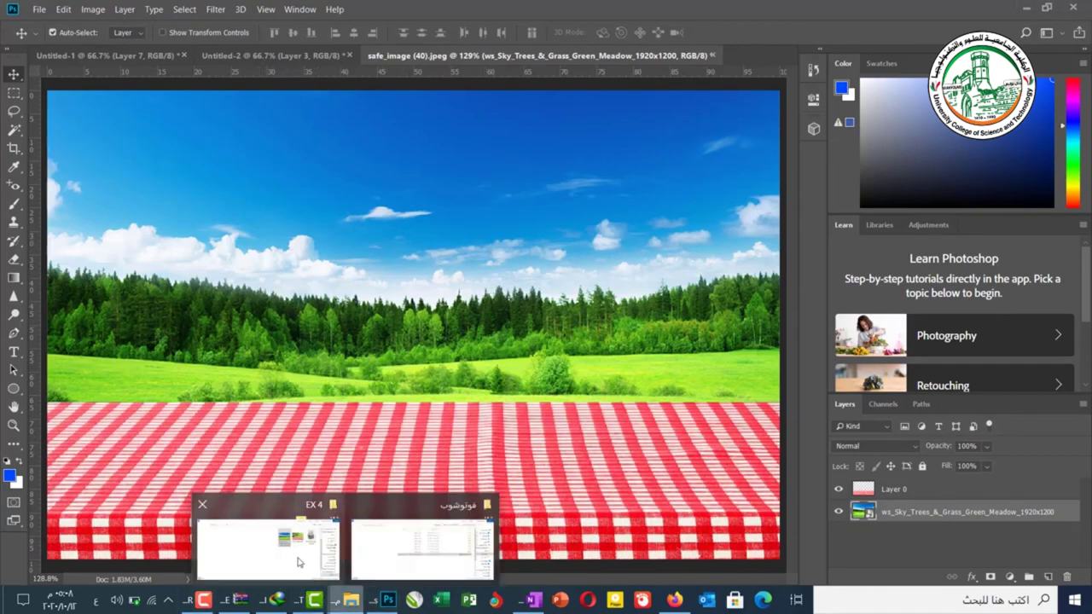
pyautogui.click(299, 560)
pyautogui.moveTo(753, 230); pyautogui.dragTo(278, 454)
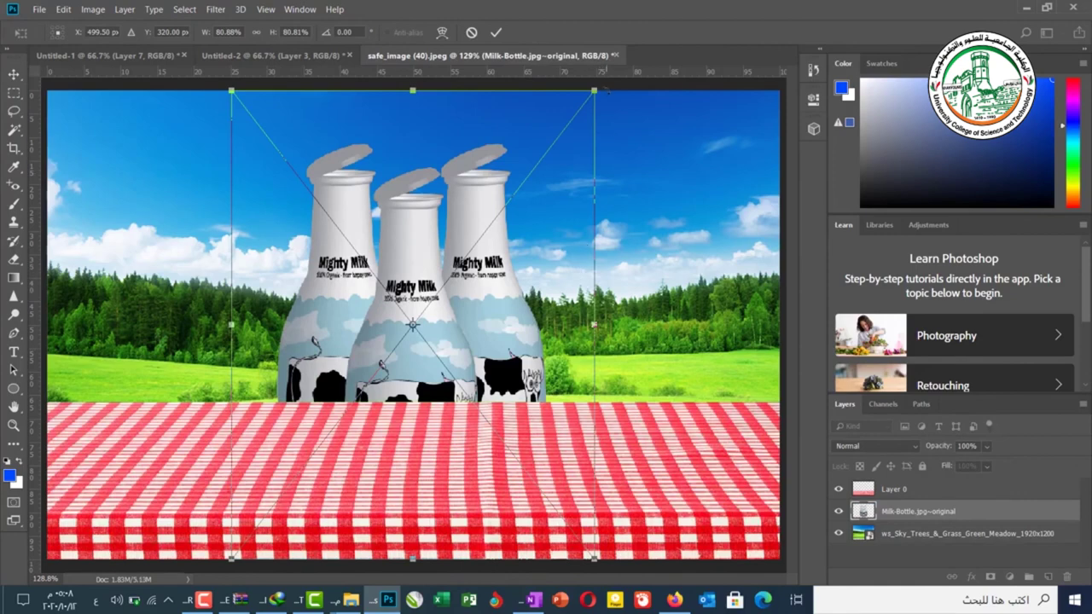
pyautogui.moveTo(594, 90); pyautogui.dragTo(431, 300)
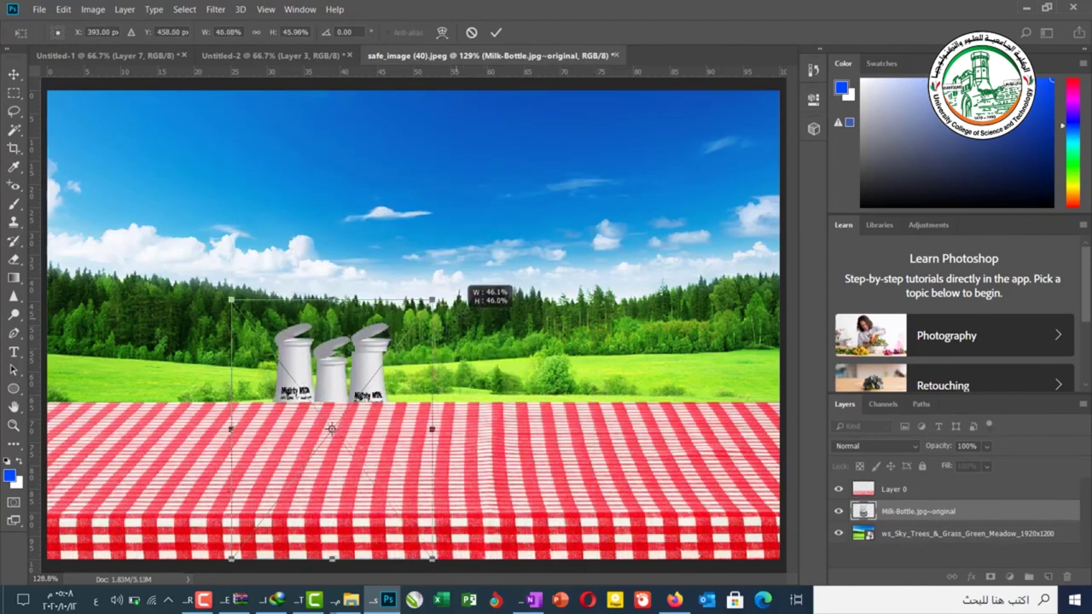
pyautogui.moveTo(346, 373); pyautogui.dragTo(327, 227)
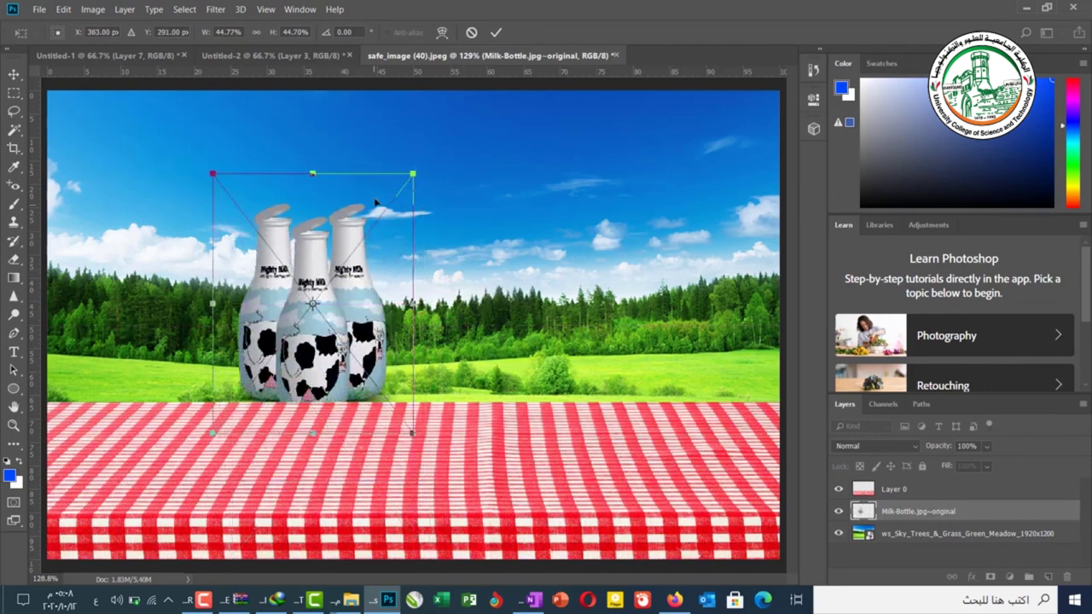
pyautogui.moveTo(413, 174); pyautogui.dragTo(358, 214)
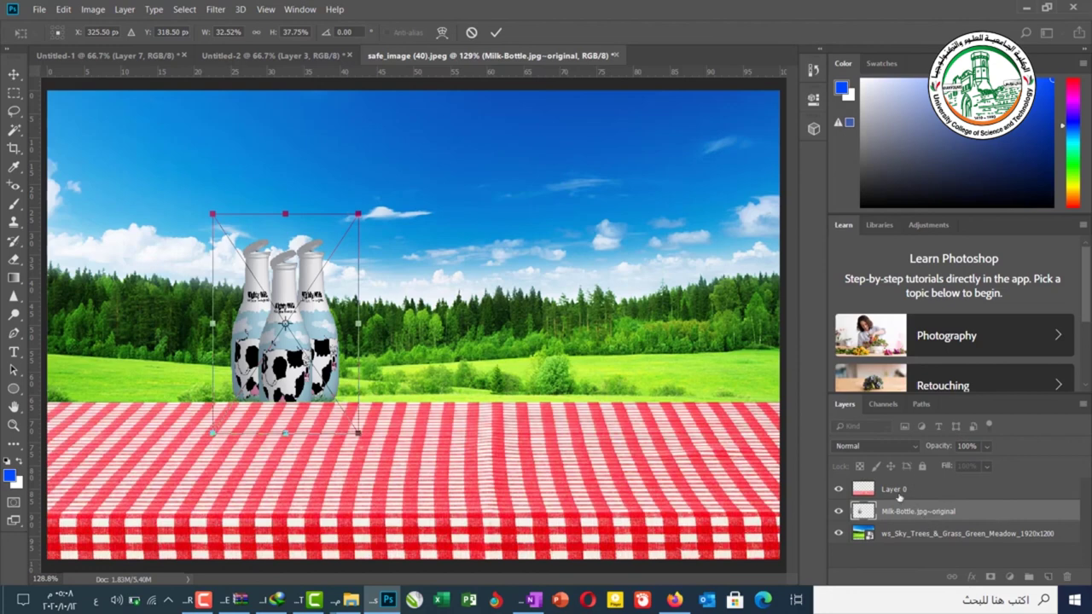
pyautogui.press('Return')
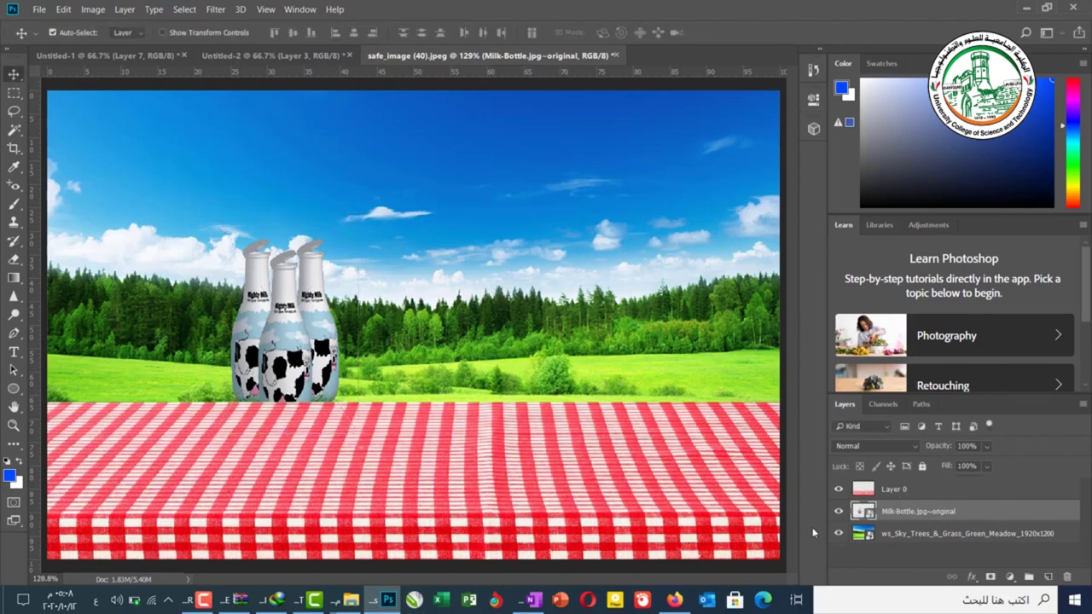
# Reorder the layers so Milk-Bottle lies above Layer 0, and move the bottles down onto the left part of the tablecloth.
pyautogui.moveTo(889, 491); pyautogui.dragTo(887, 479)
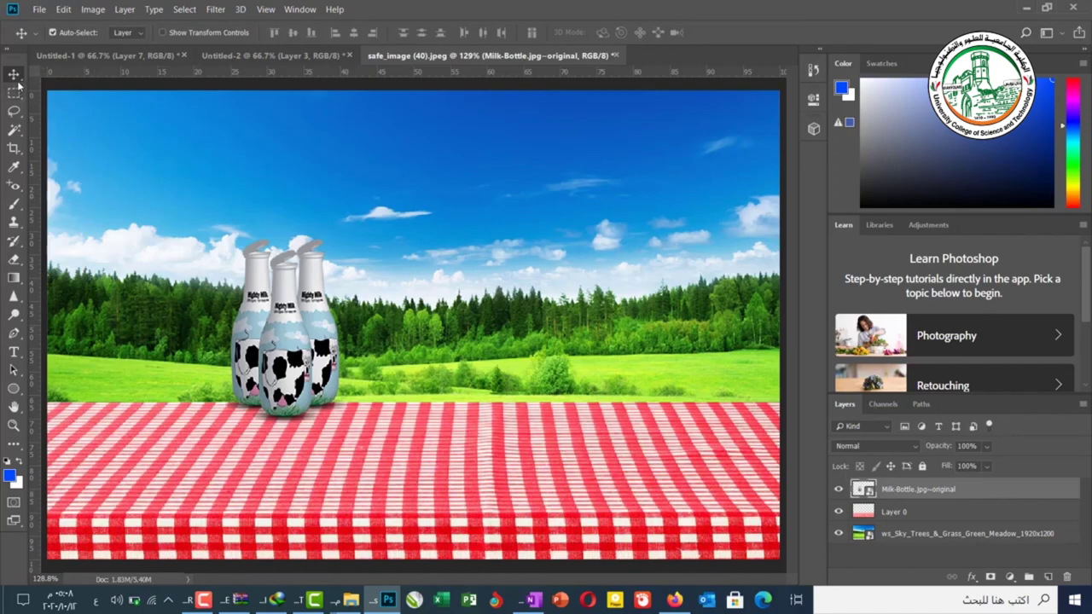
pyautogui.moveTo(290, 341); pyautogui.dragTo(256, 394)
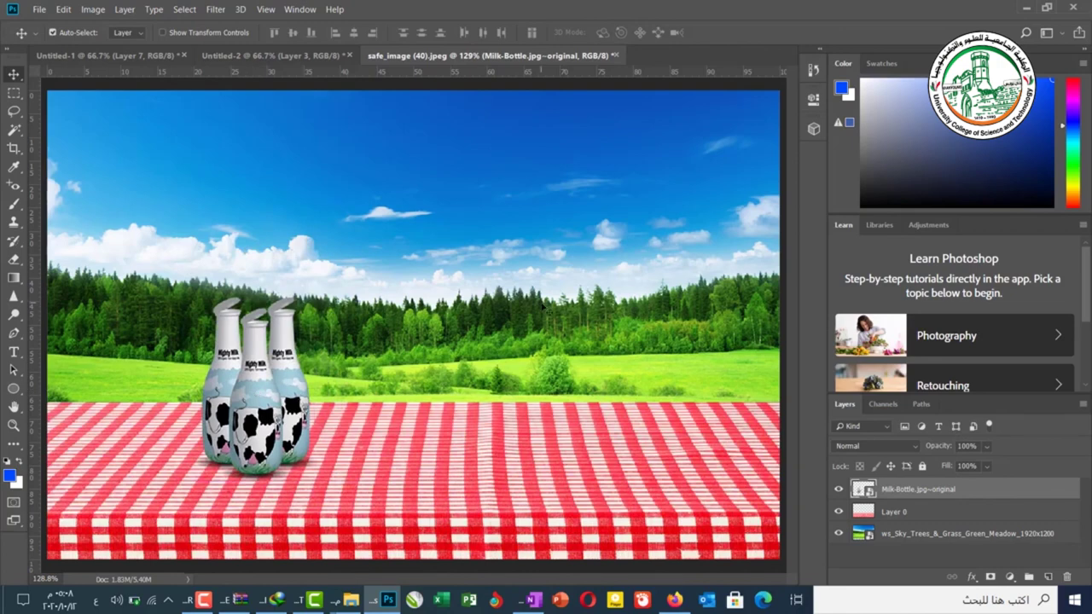
# Show the available marquee tool variants.
pyautogui.click(14, 95)
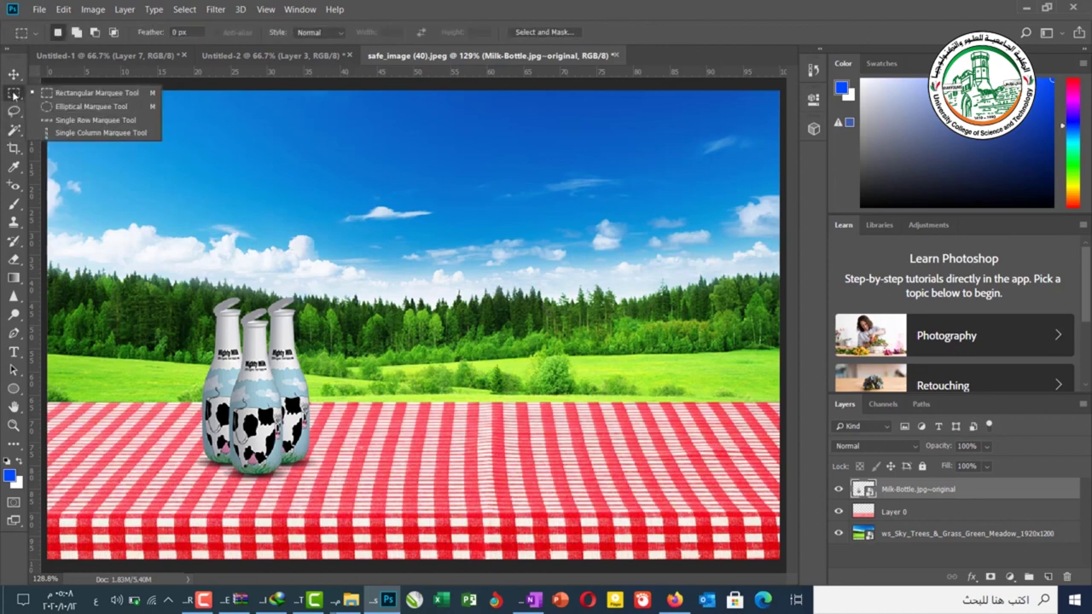